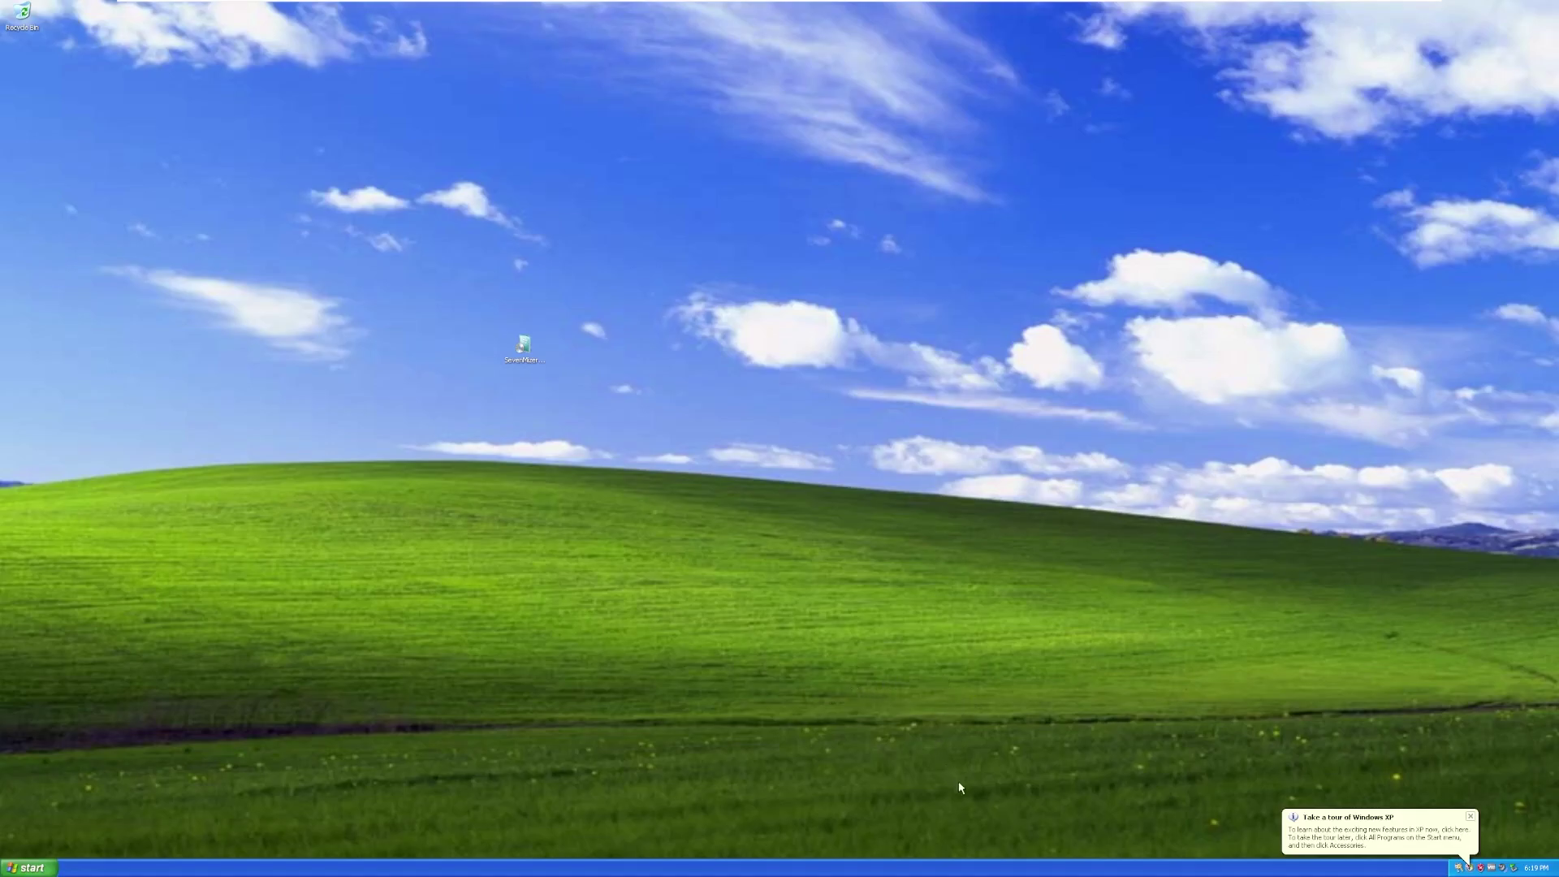
# Dismiss the Windows XP tour balloon, then open and close the Start menu.
pyautogui.click(1469, 815)
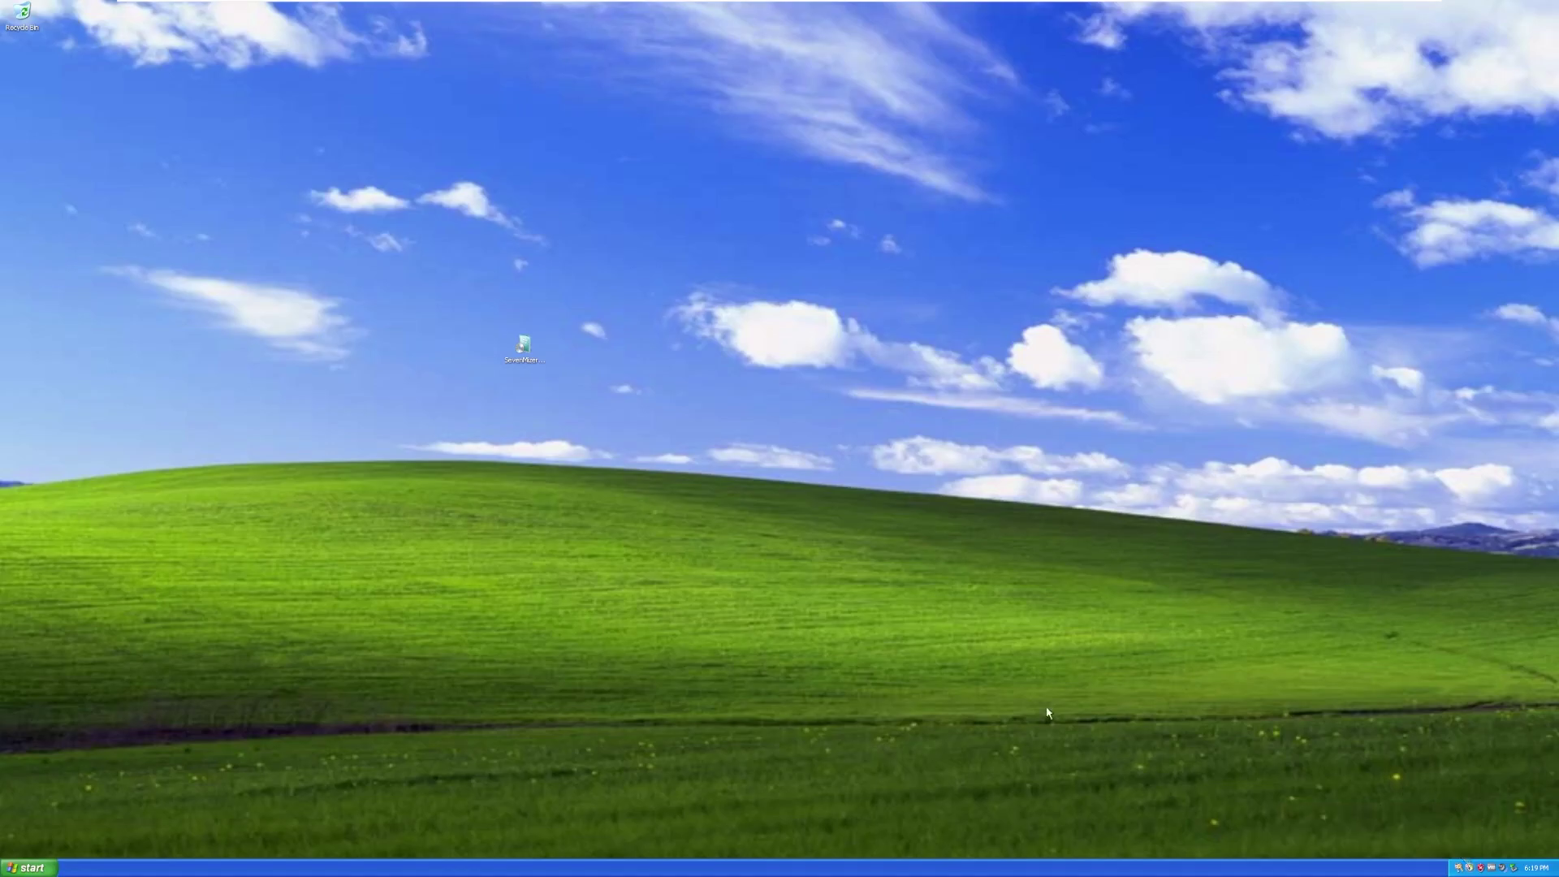
pyautogui.press('super')
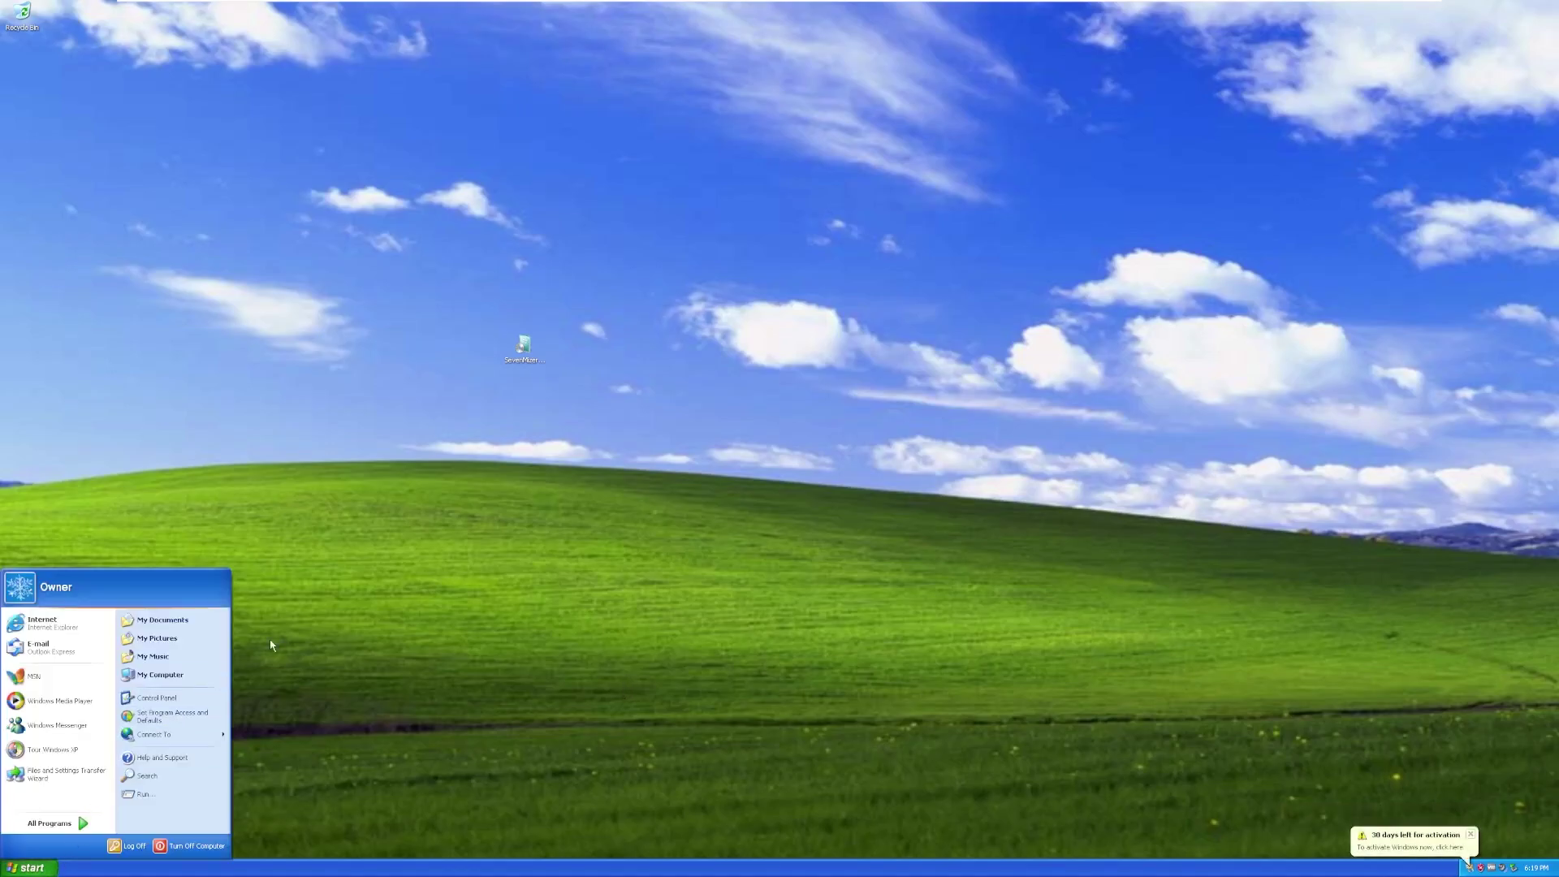
pyautogui.click(445, 462)
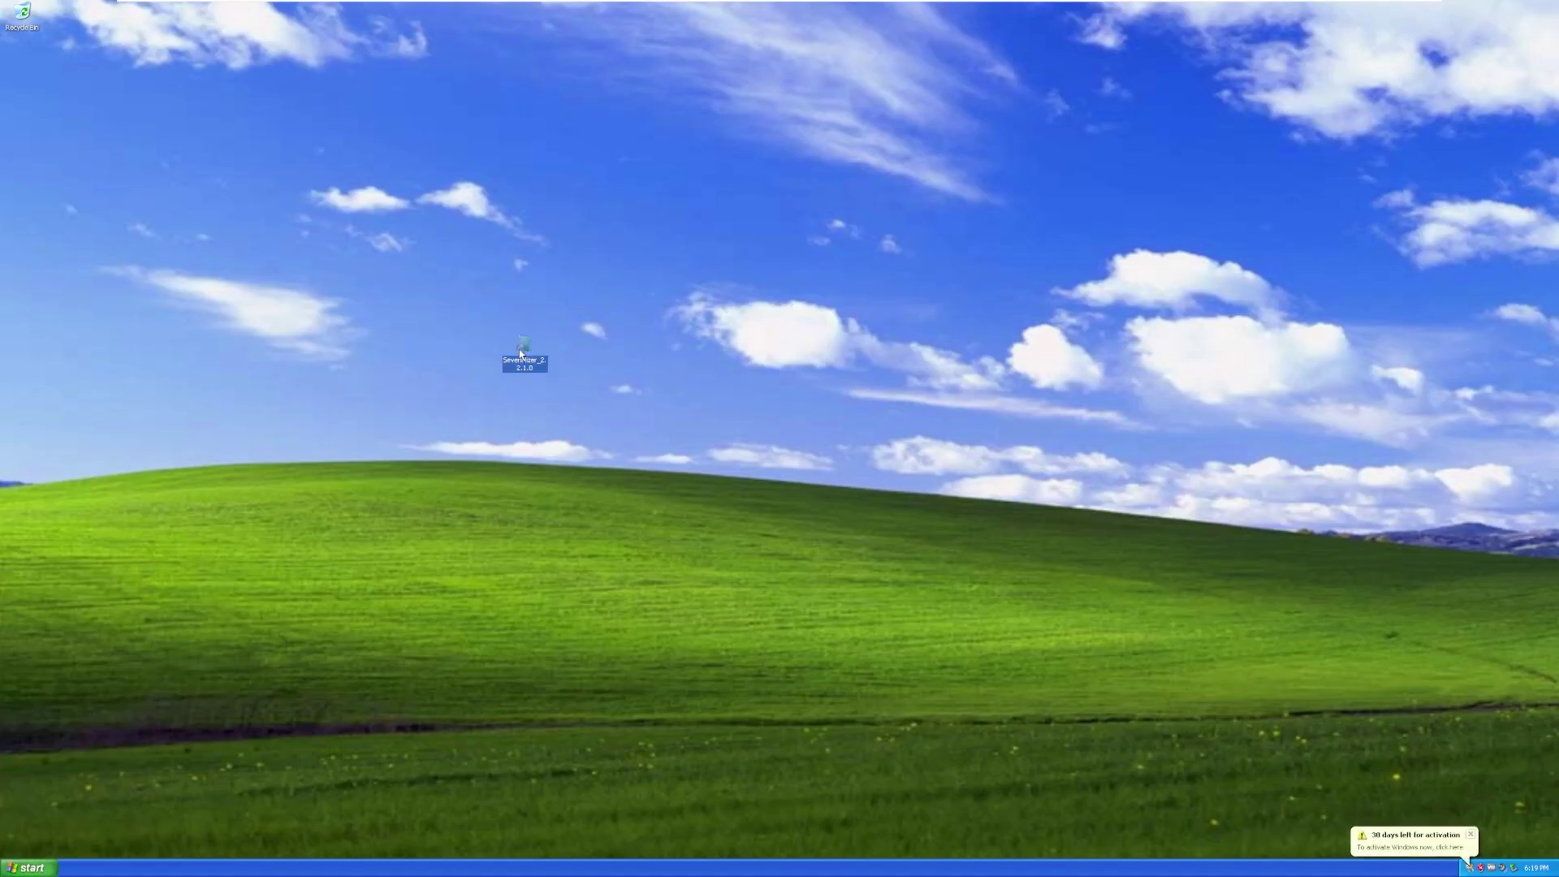
# Nudge the SevenMizer installer icon slightly right, deselect it and dismiss the desktop context menu.
pyautogui.moveTo(523, 361); pyautogui.dragTo(569, 361)
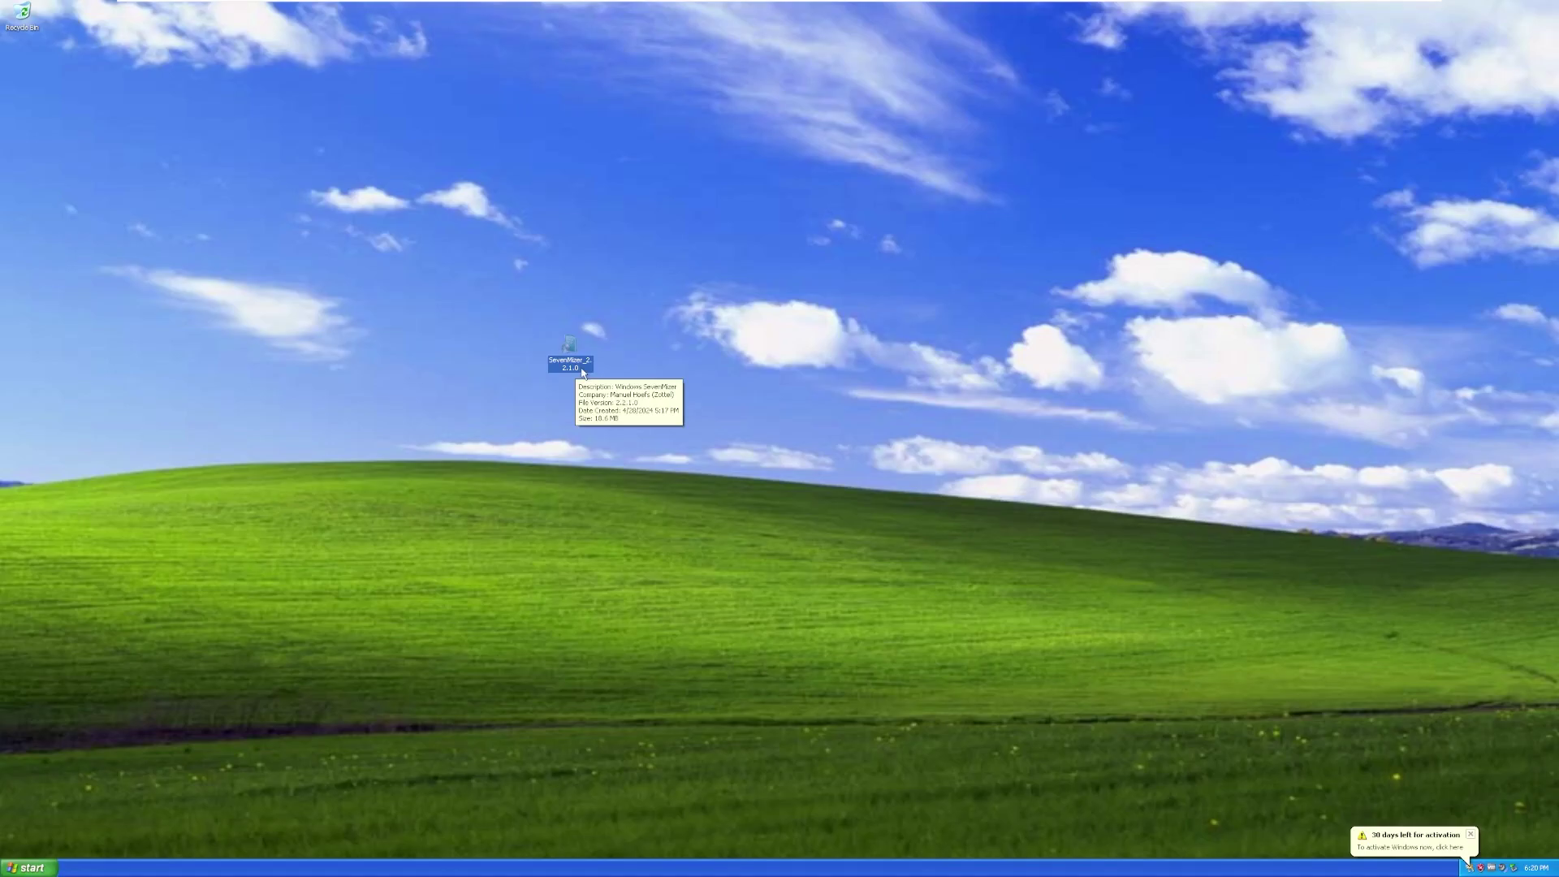
pyautogui.moveTo(412, 656); pyautogui.dragTo(1013, 430)
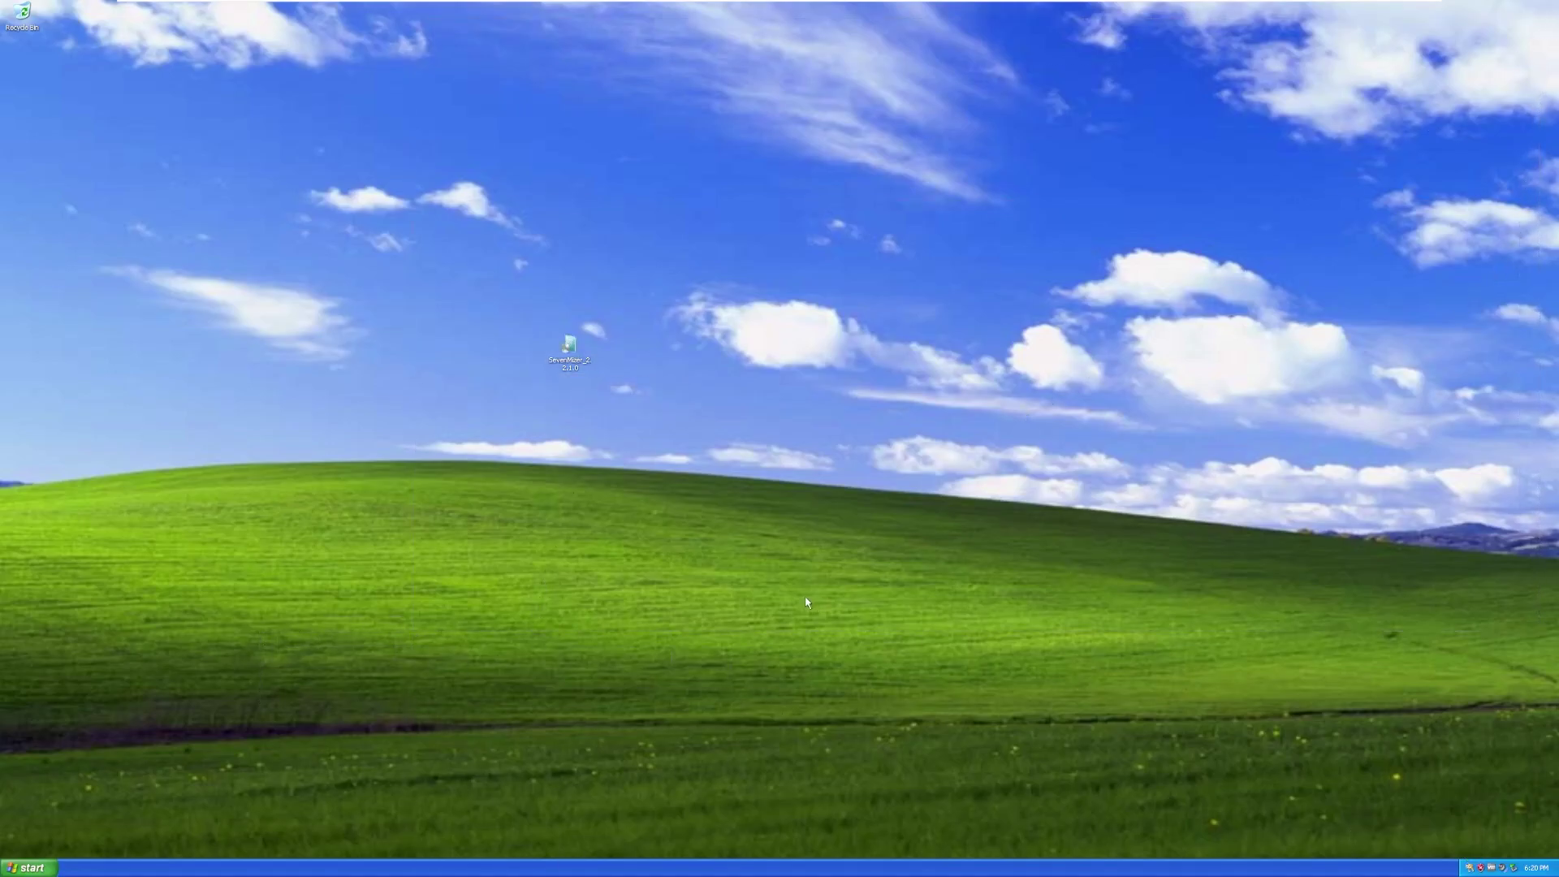
pyautogui.rightClick(580, 495)
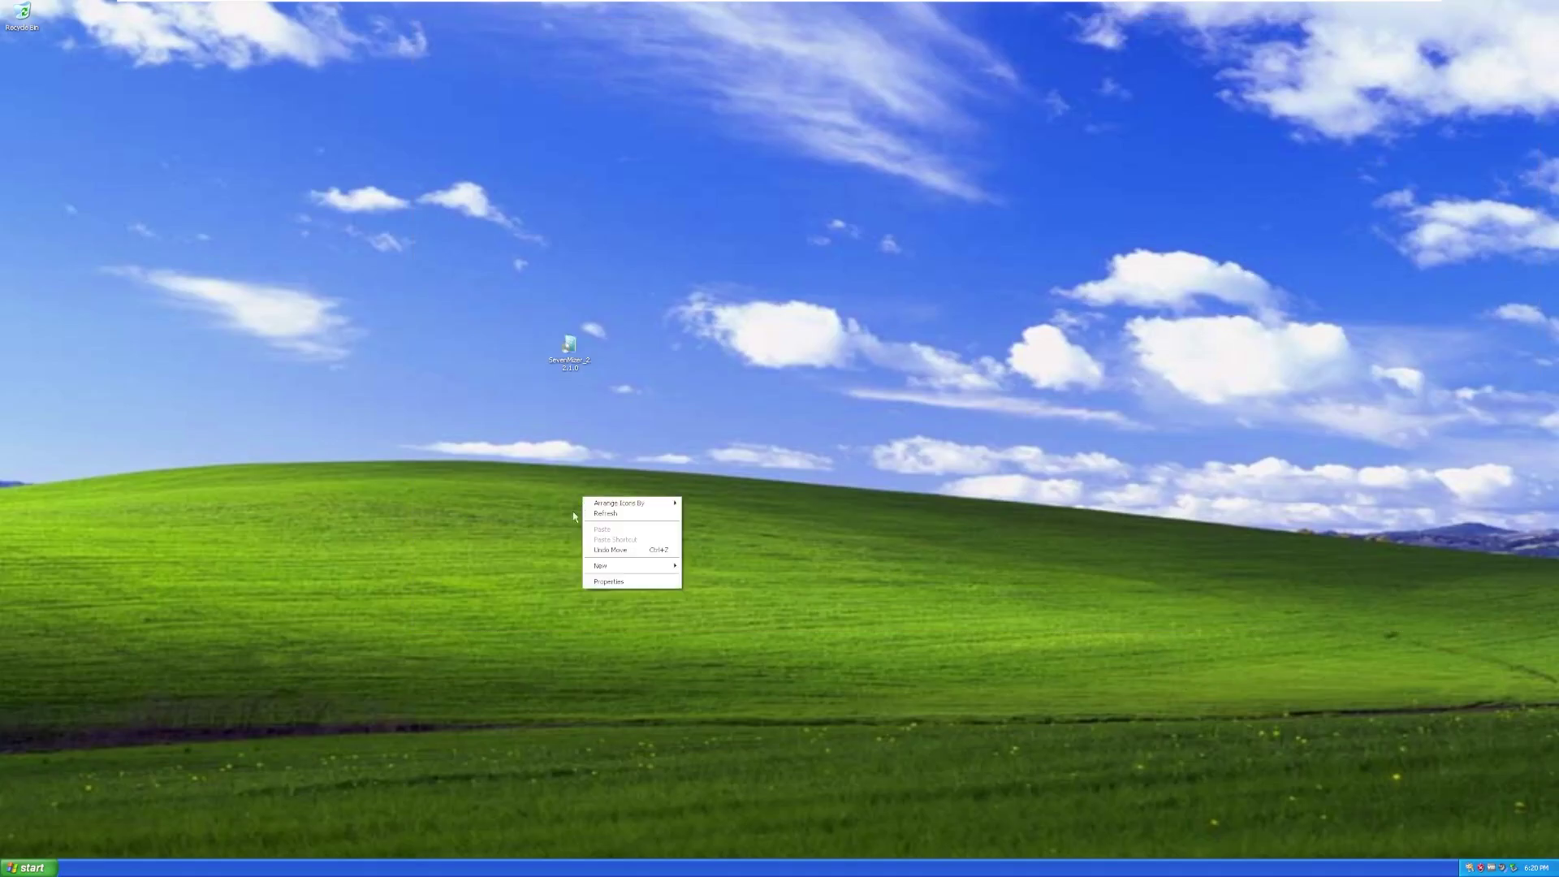
pyautogui.click(543, 549)
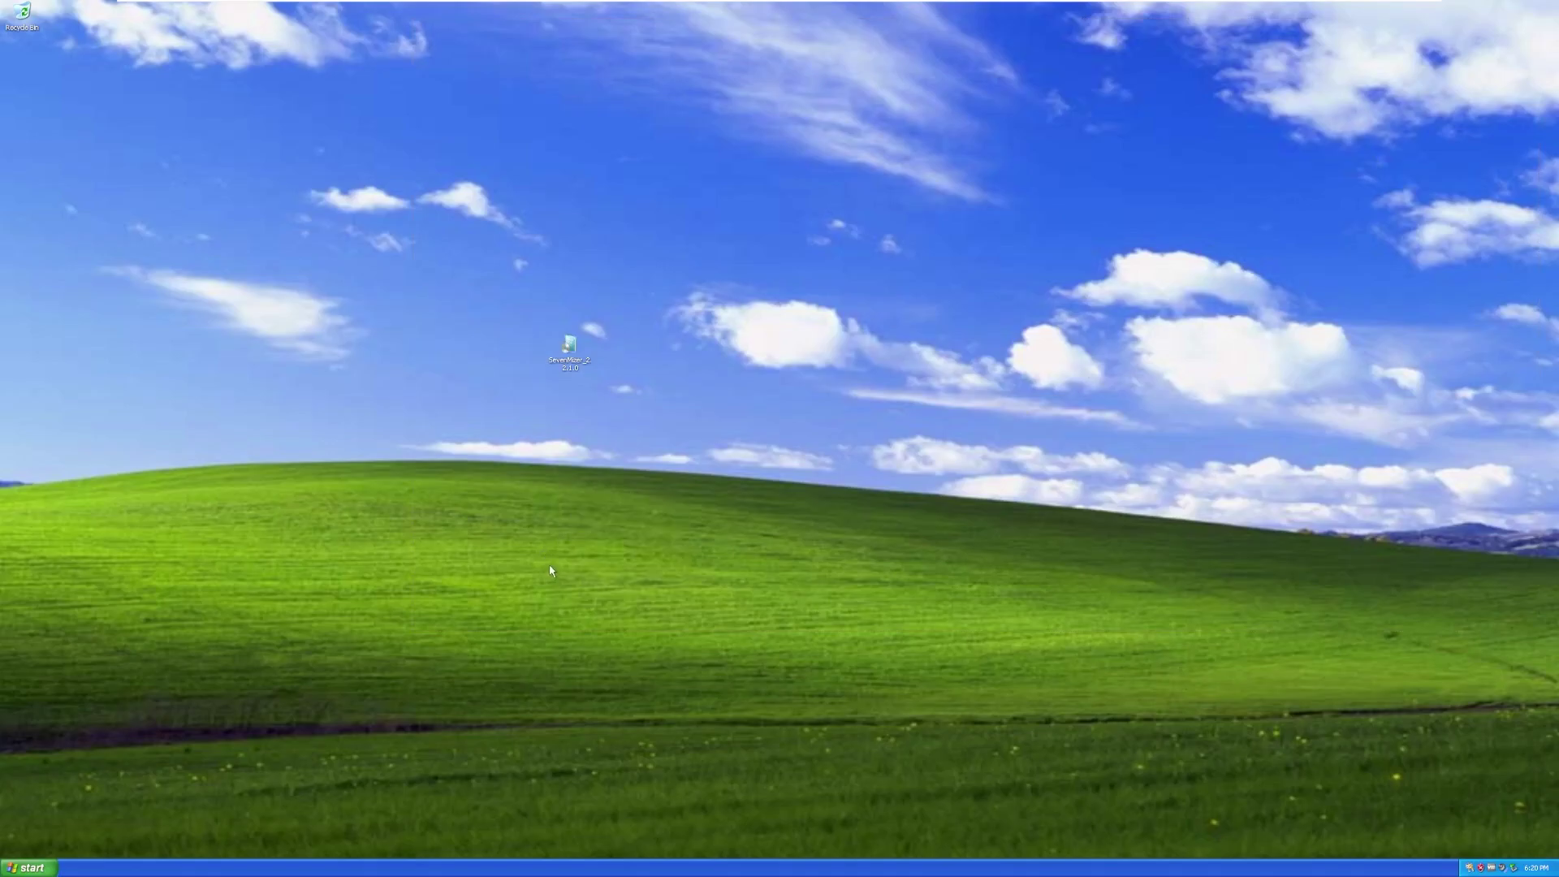
# Launch the SevenMizer installer in English and accept the licence terms.
pyautogui.doubleClick(564, 364)
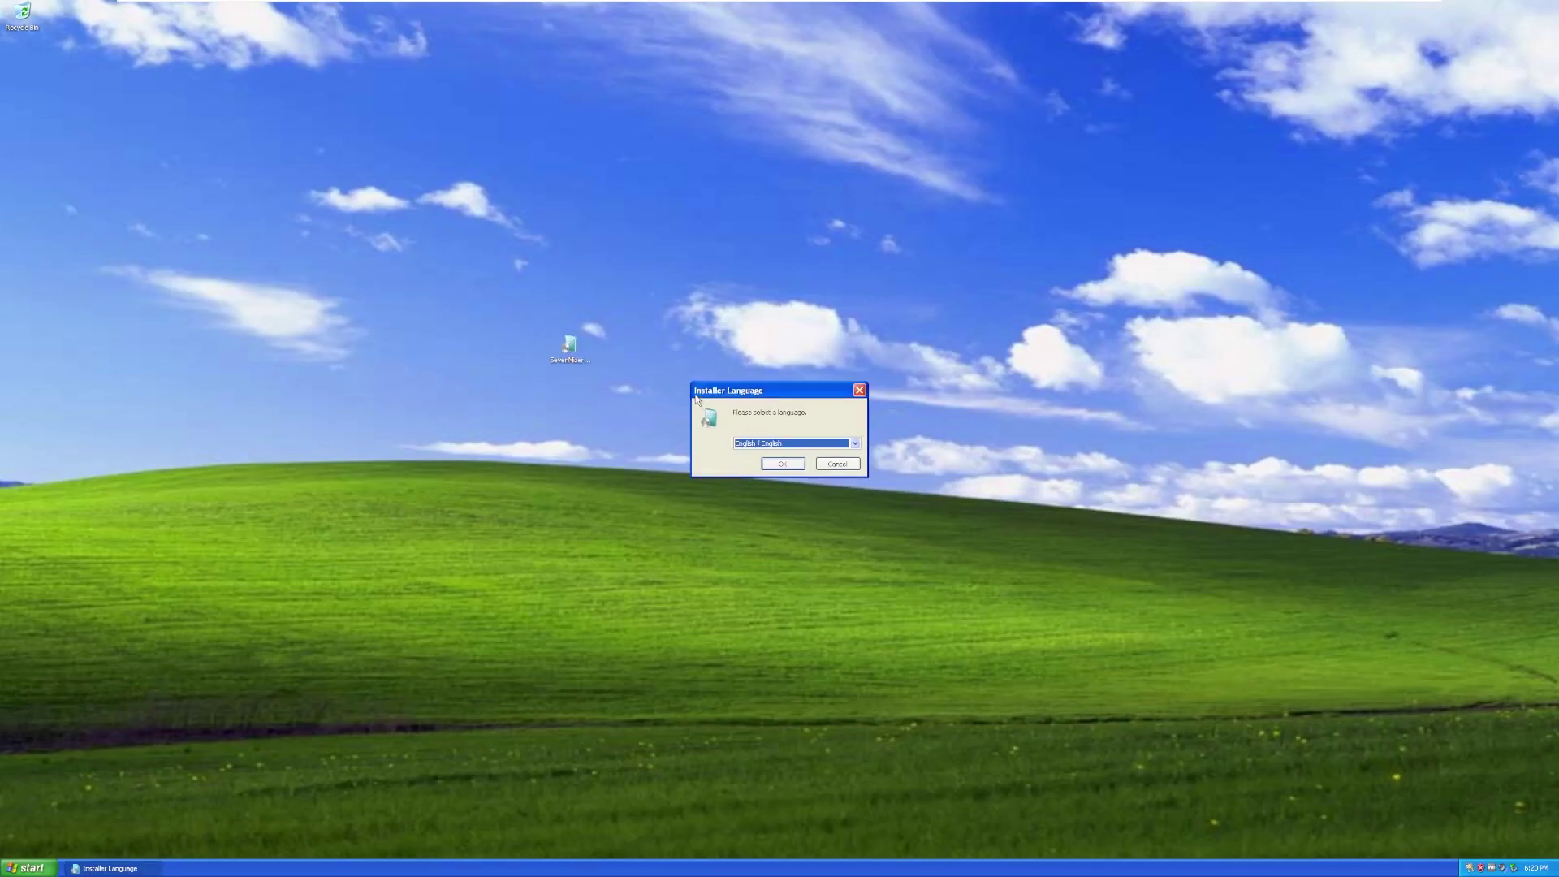
pyautogui.click(781, 464)
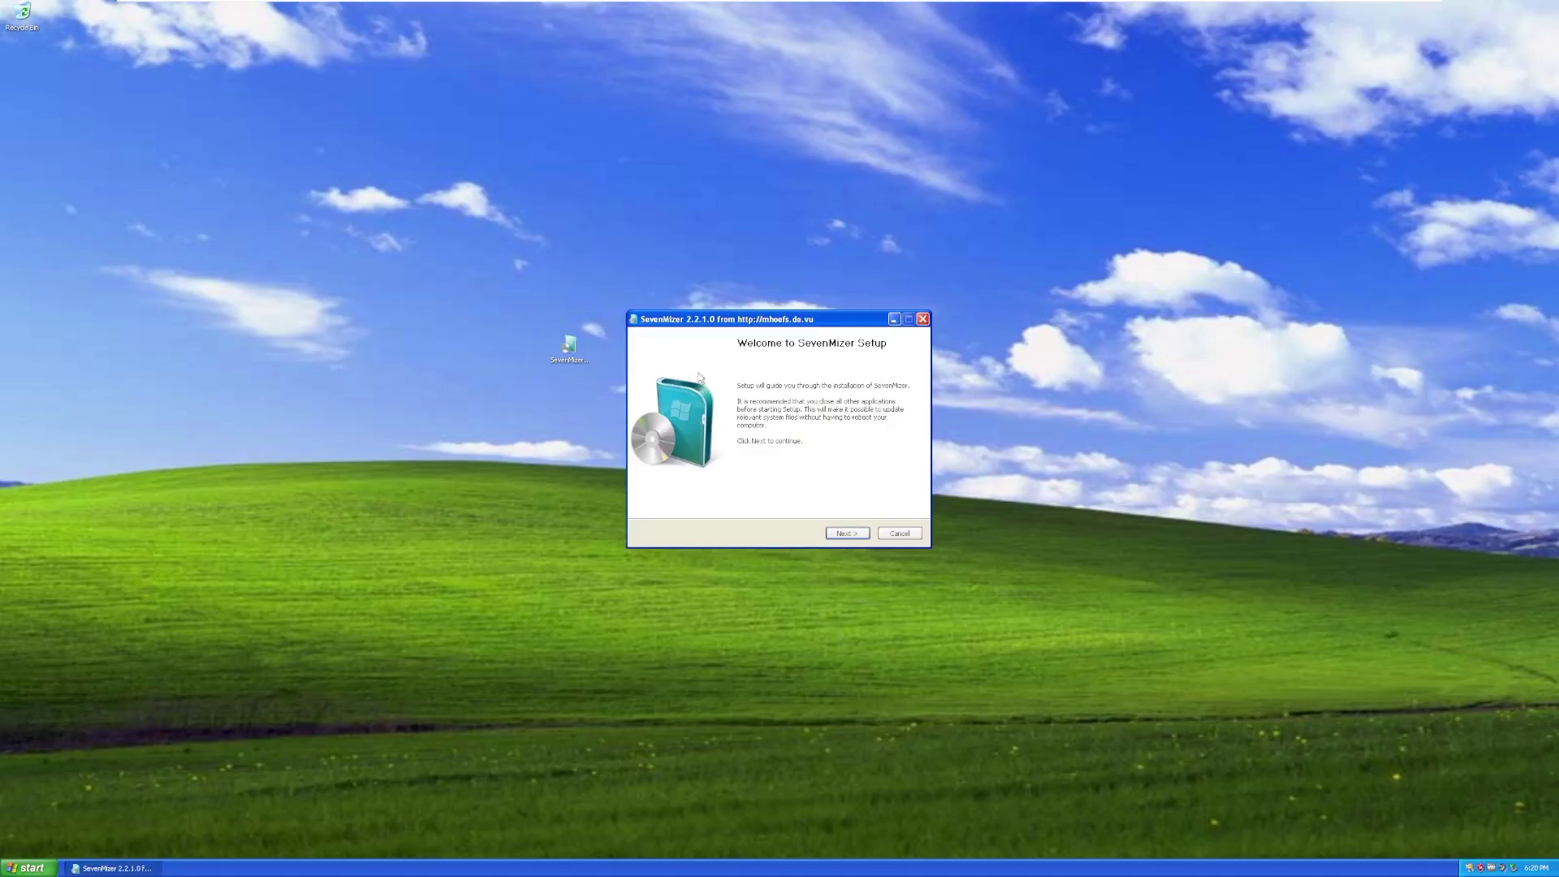
pyautogui.click(831, 532)
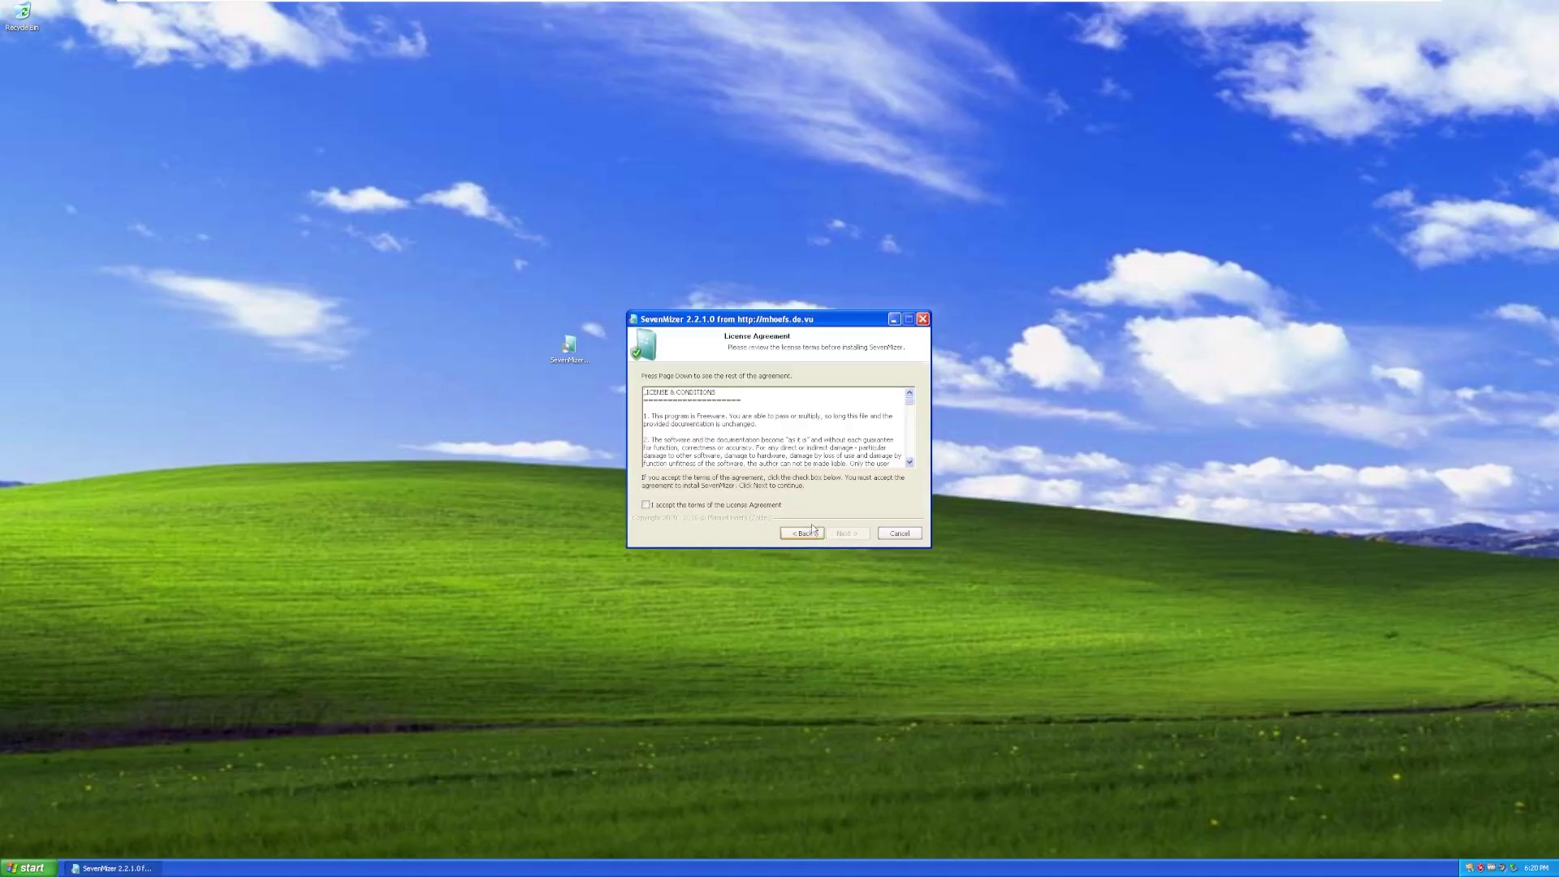
pyautogui.click(768, 508)
pyautogui.click(854, 536)
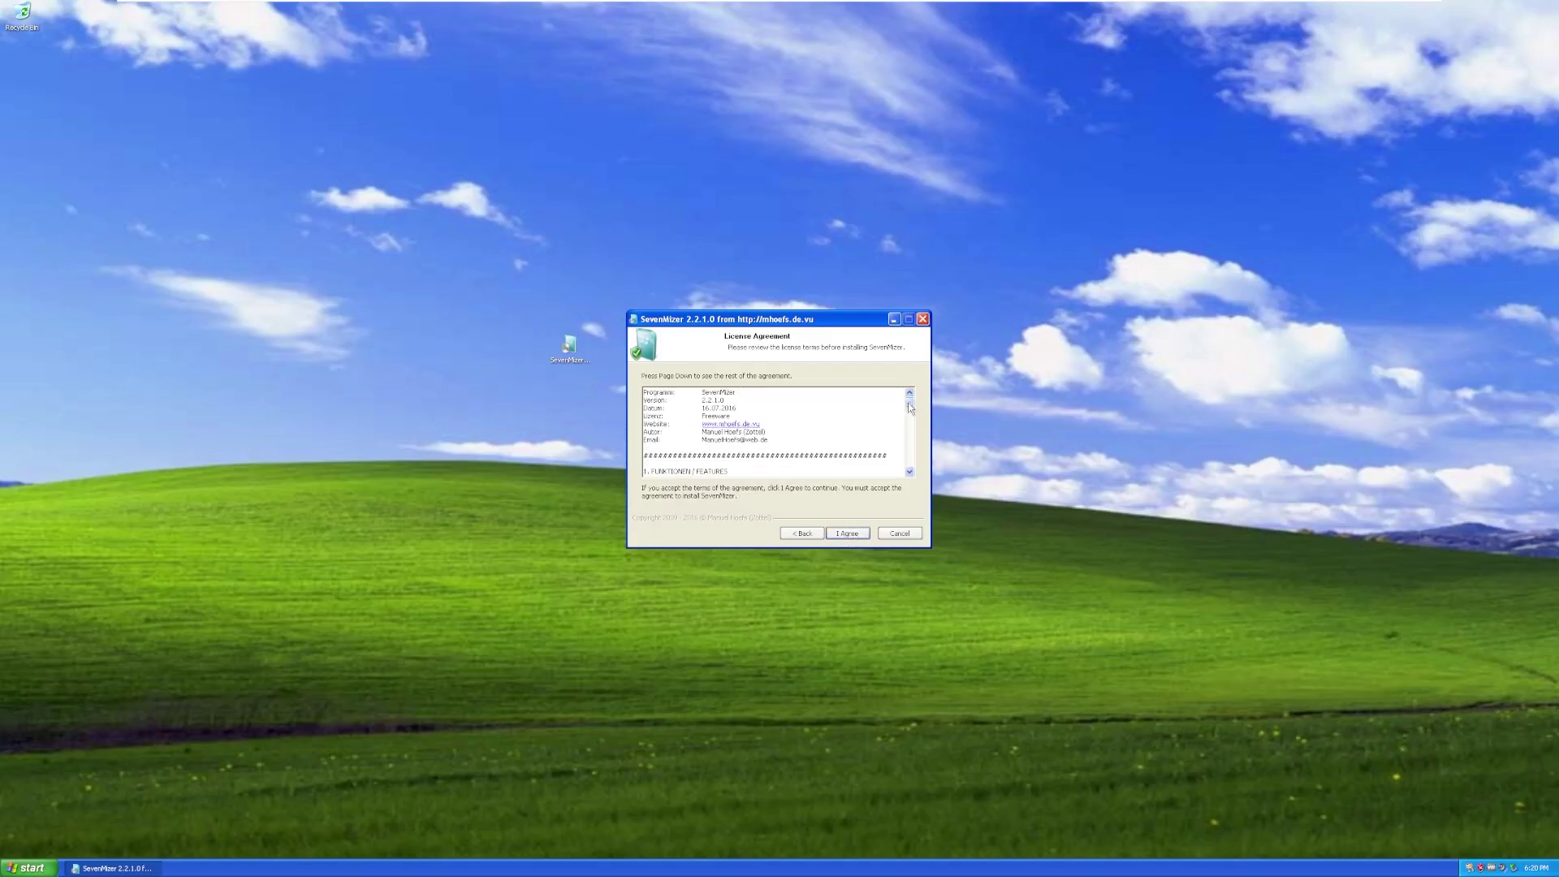
# Visit the author's website, close the browser, and agree to the second licence page.
pyautogui.scroll(-3, 775, 432)
pyautogui.scroll(3, 775, 432)
pyautogui.click(751, 423)
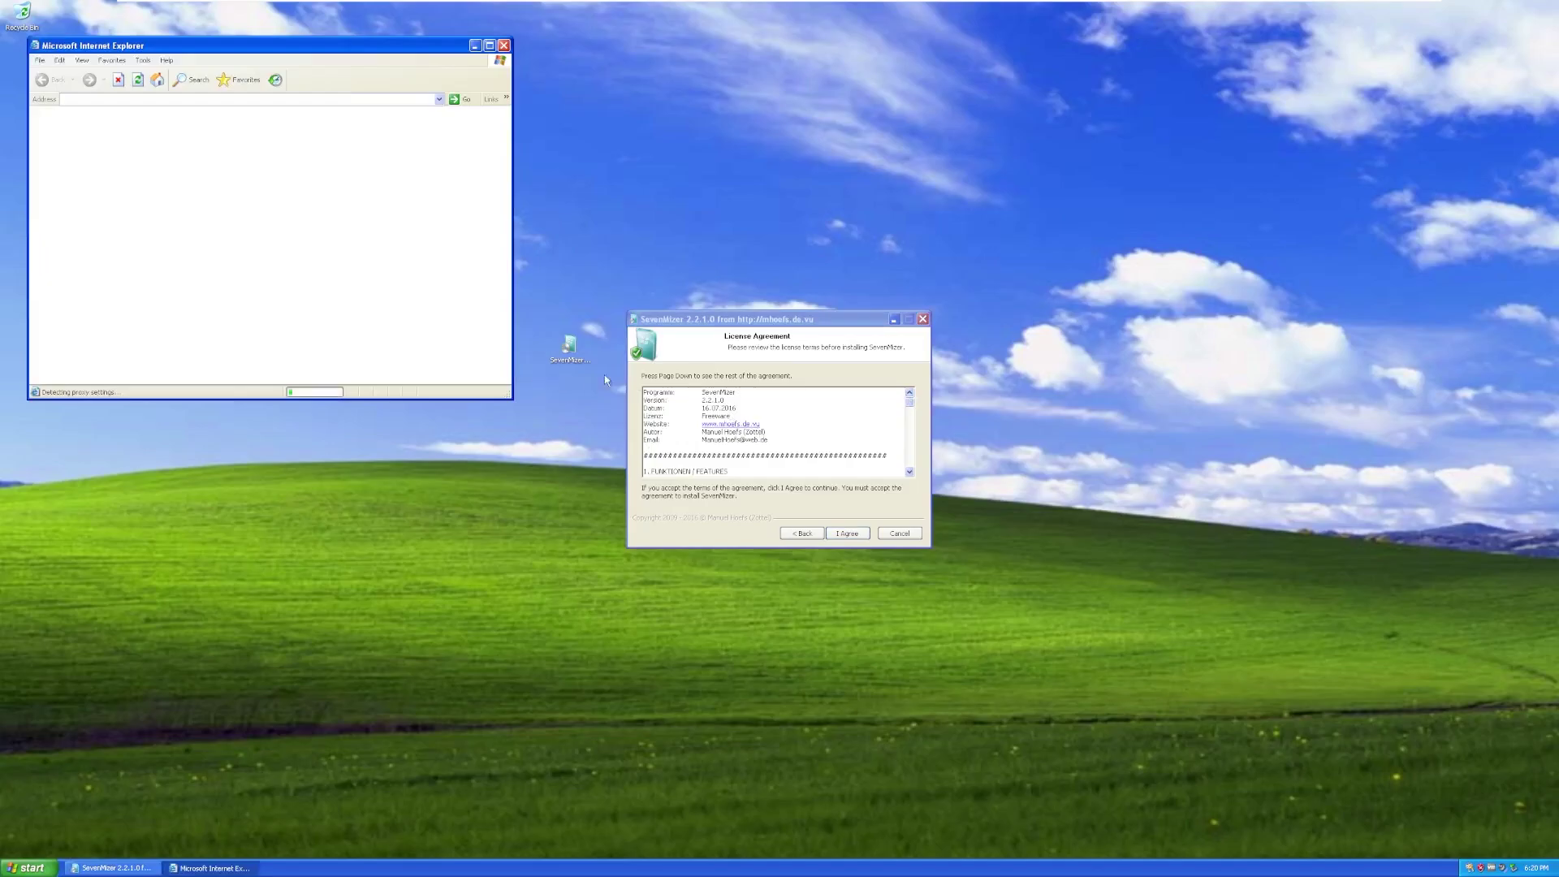
pyautogui.click(773, 430)
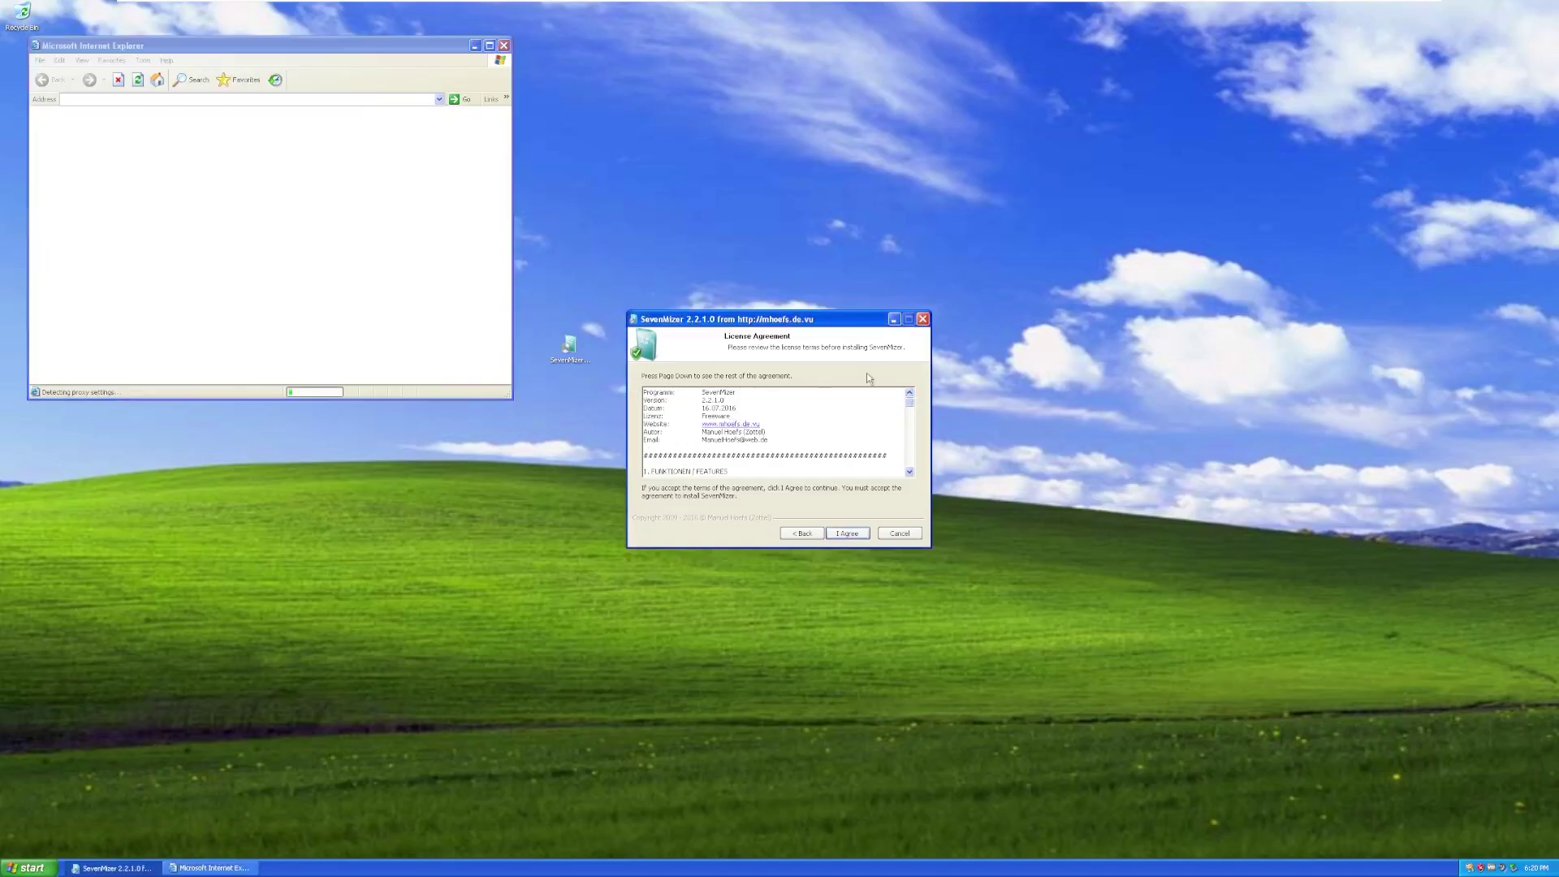
pyautogui.moveTo(910, 400); pyautogui.dragTo(924, 508)
pyautogui.click(503, 46)
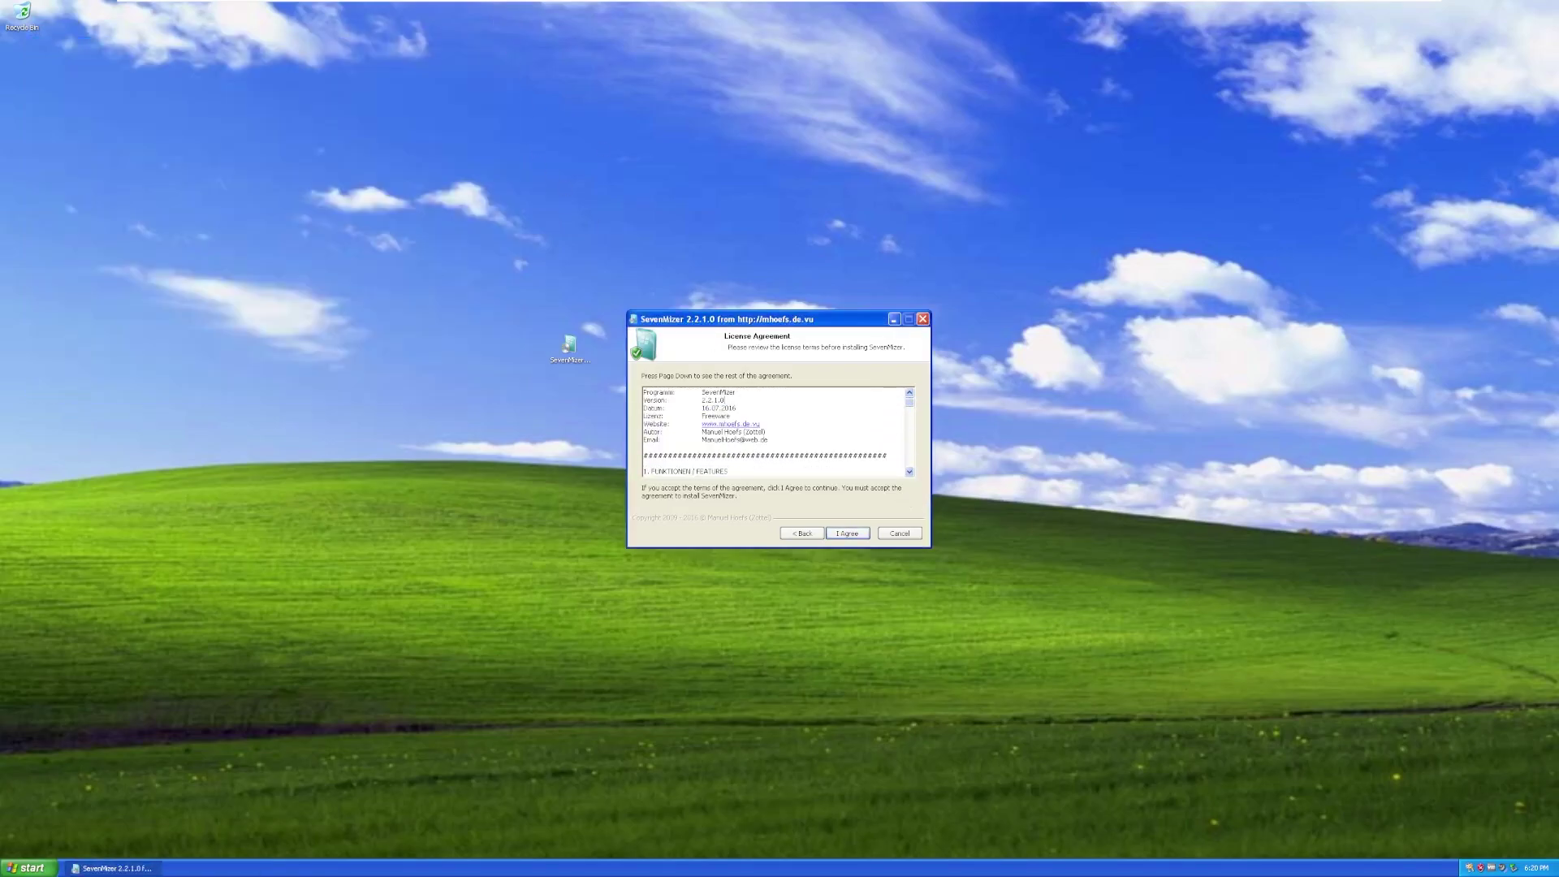
pyautogui.click(857, 536)
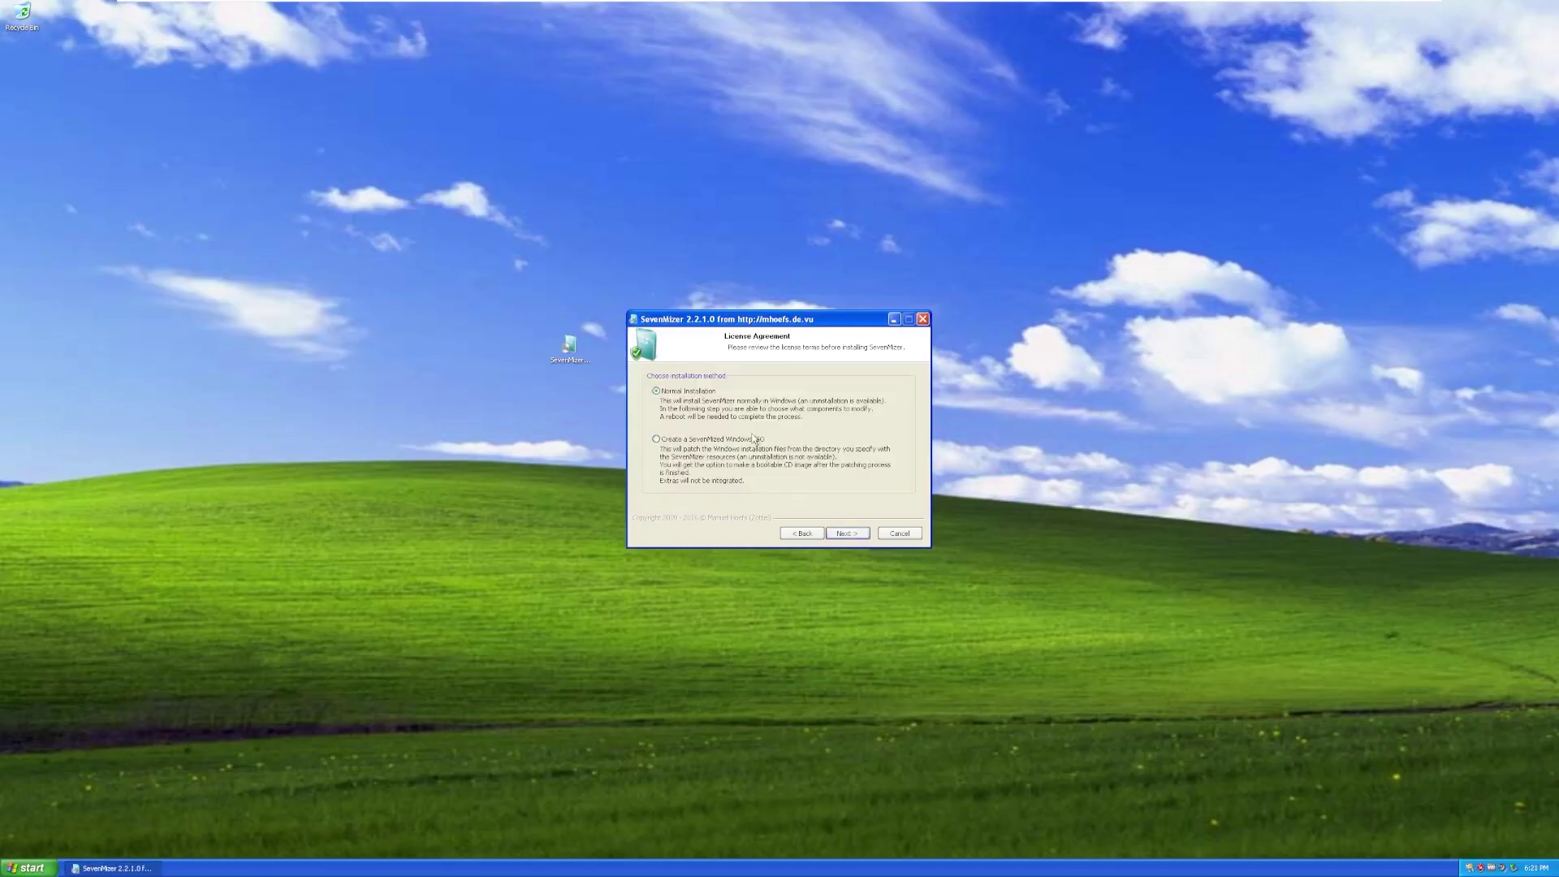
# Keep Normal installation, expand the Files components, and start the install running.
pyautogui.click(842, 534)
pyautogui.click(743, 427)
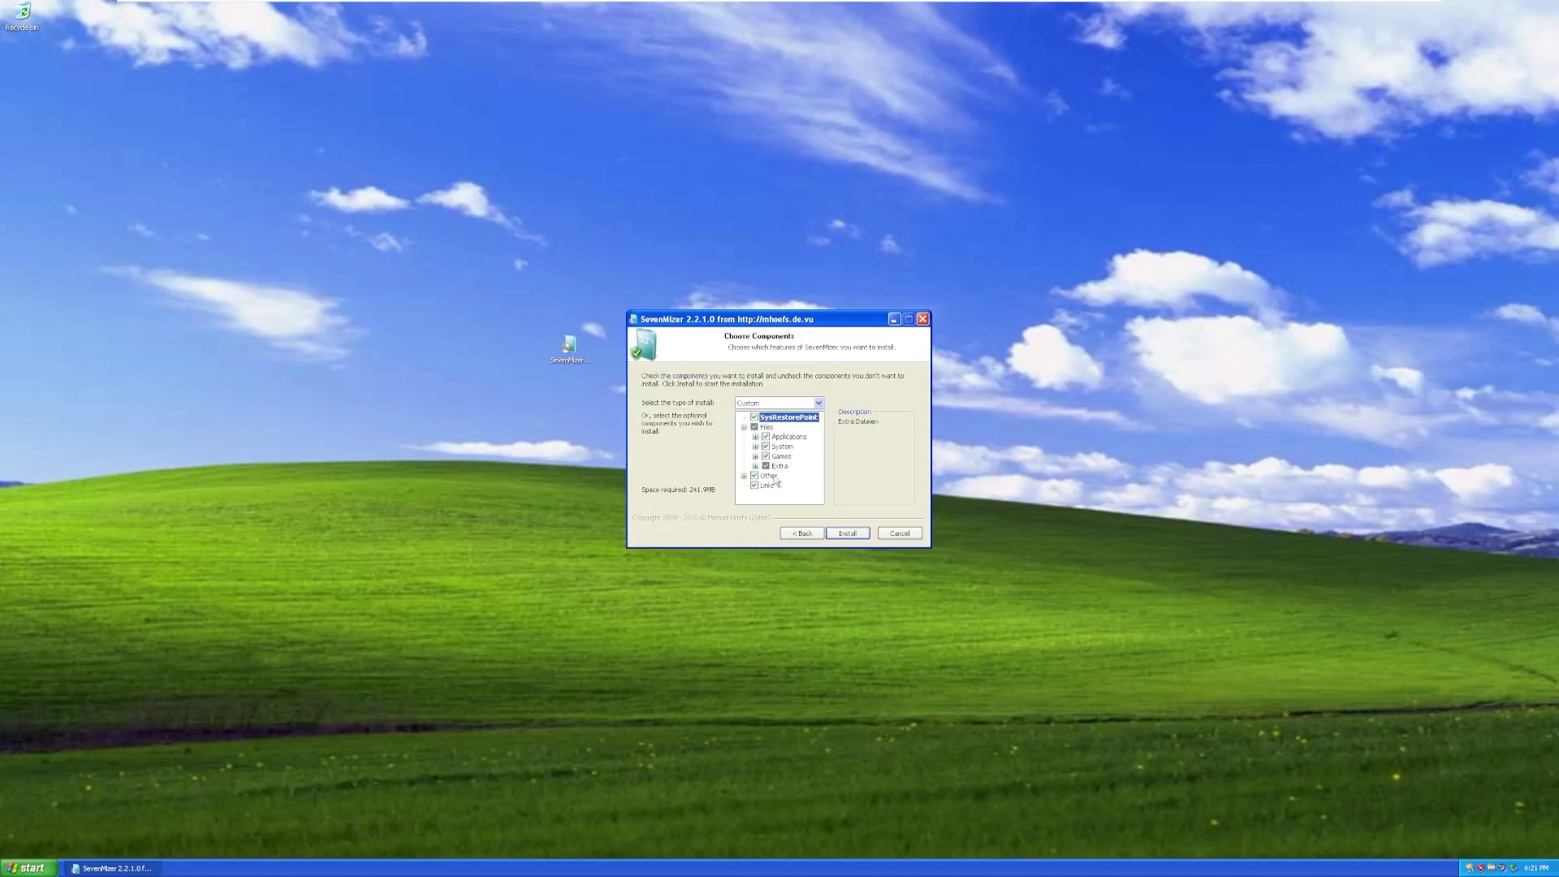
pyautogui.click(836, 534)
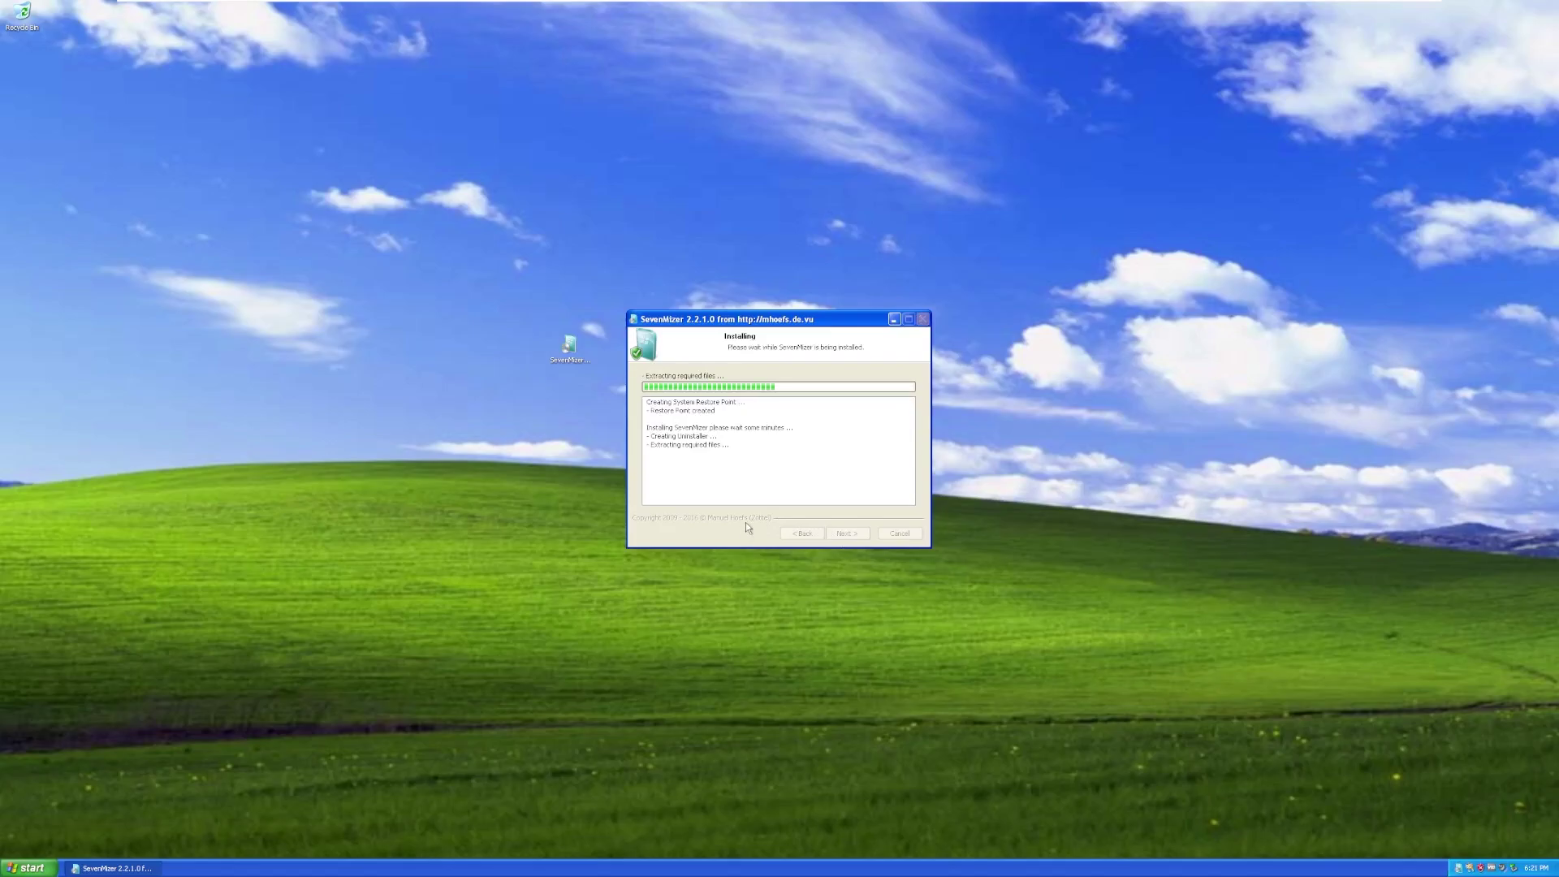
pyautogui.click(692, 404)
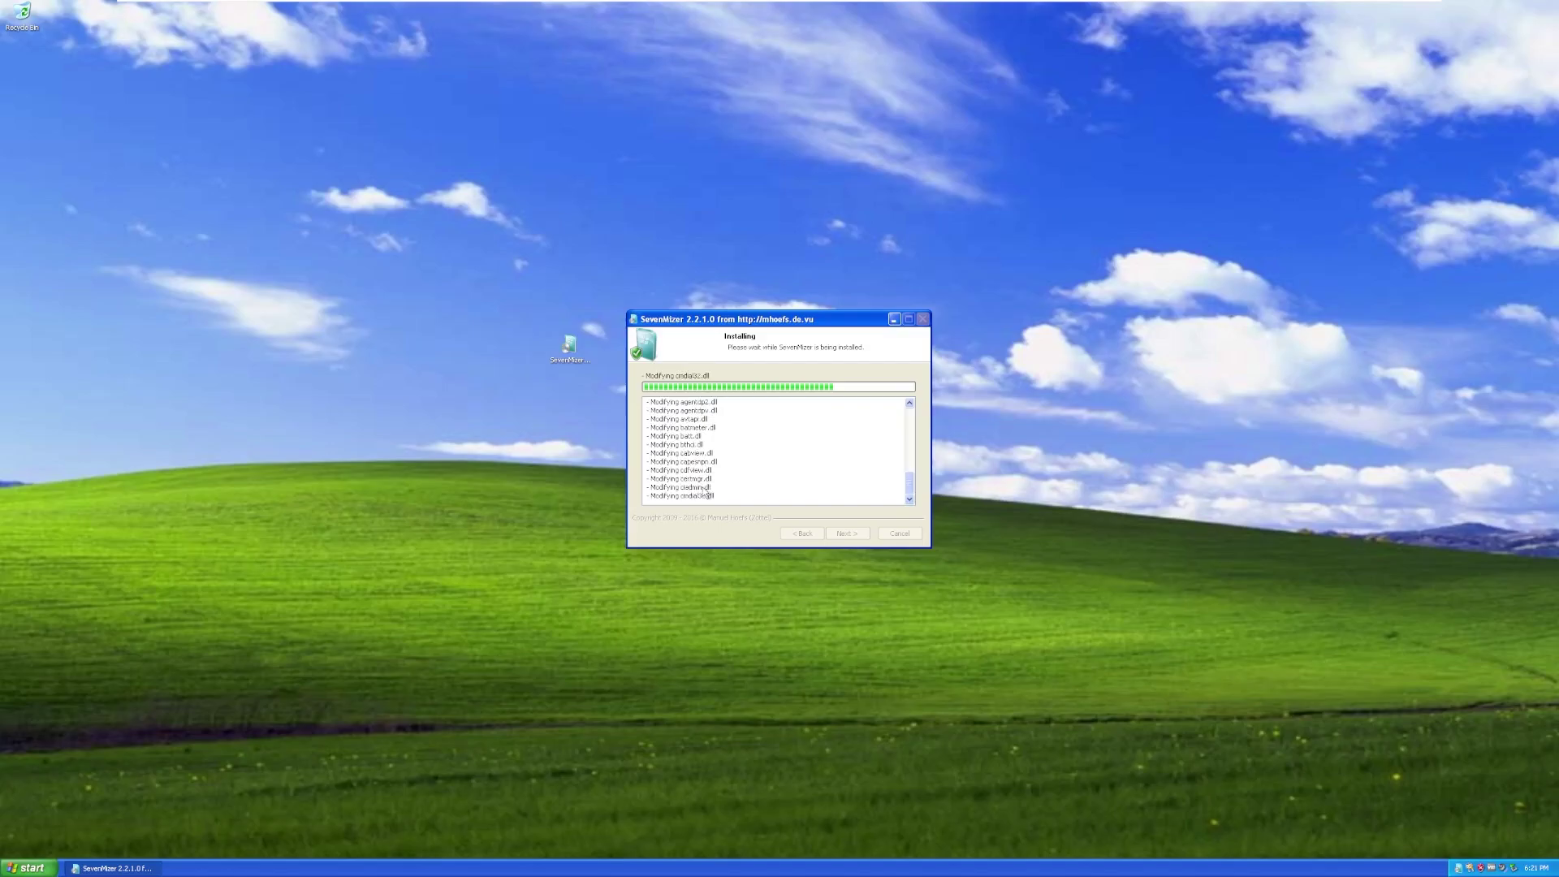
pyautogui.click(28, 867)
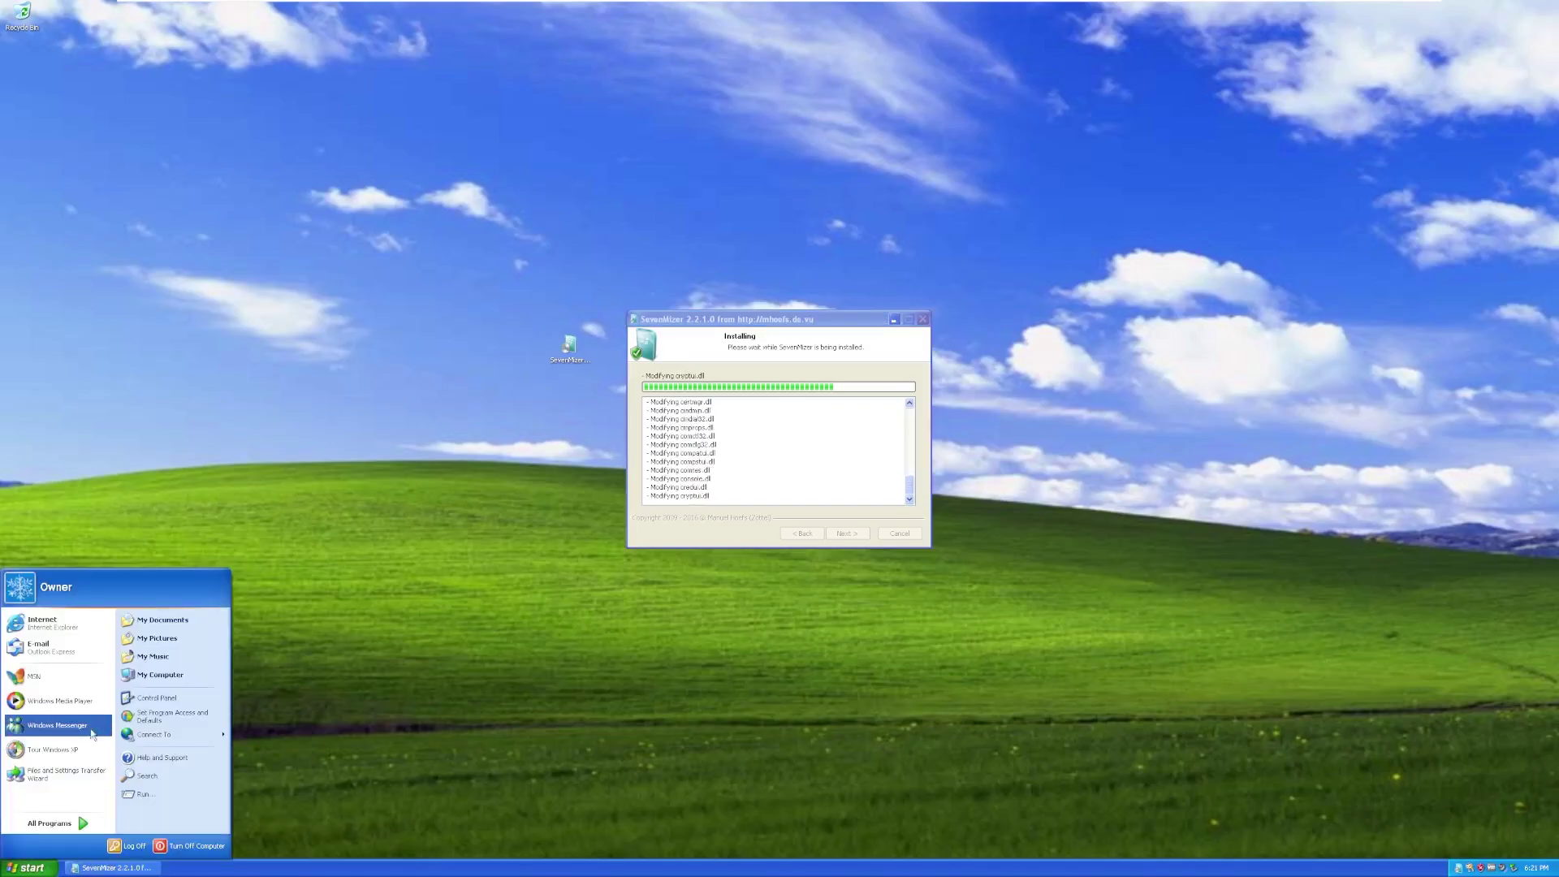
pyautogui.click(719, 458)
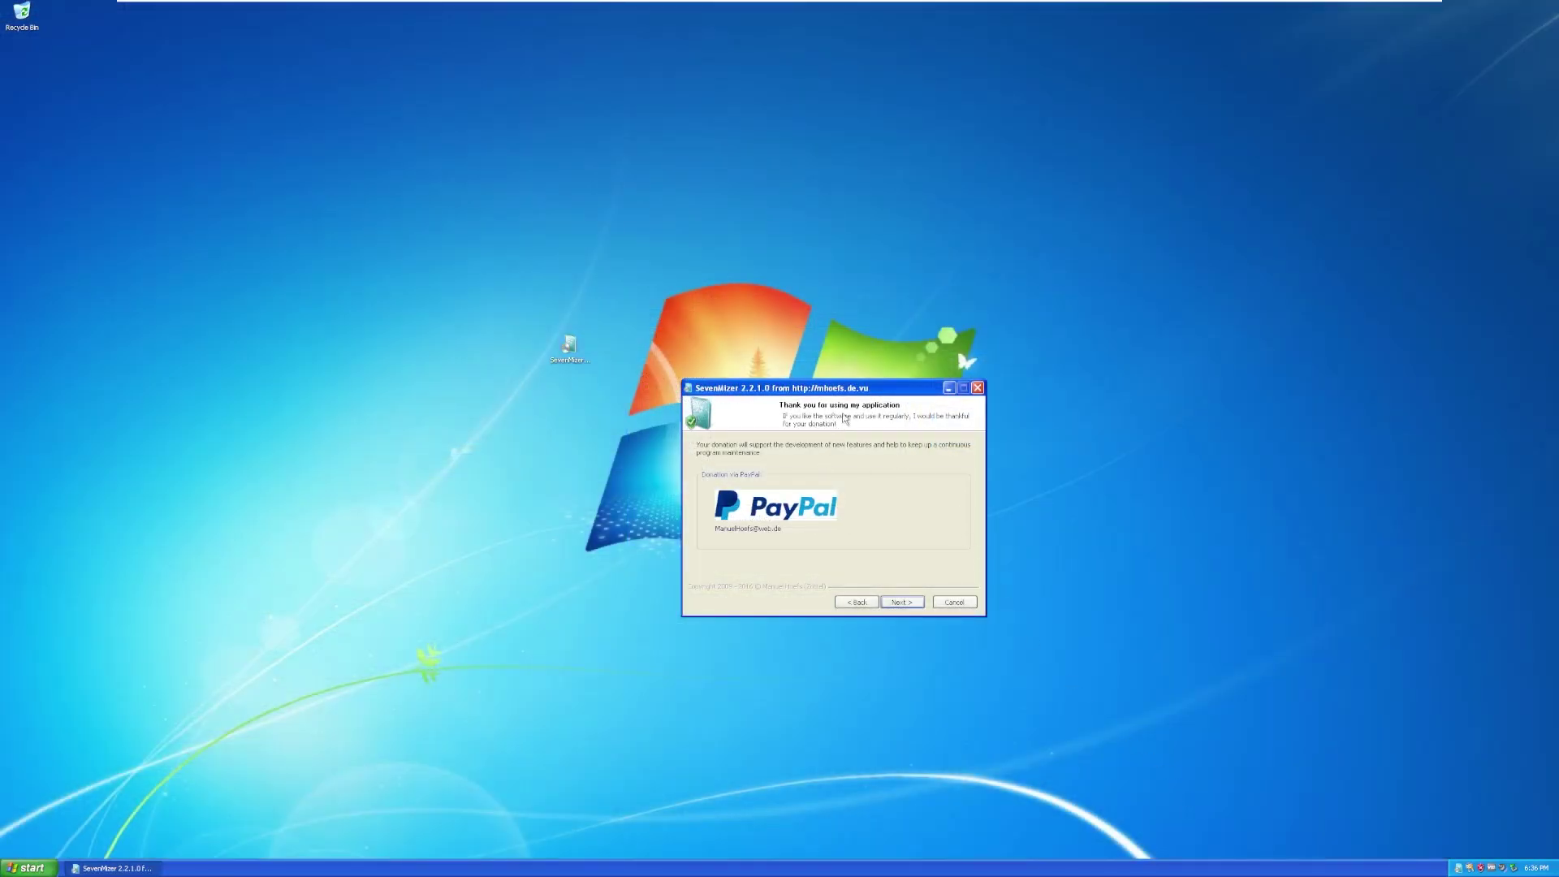
# Skip the donation page and finish setup with Reboot now.
pyautogui.moveTo(876, 389); pyautogui.dragTo(833, 339)
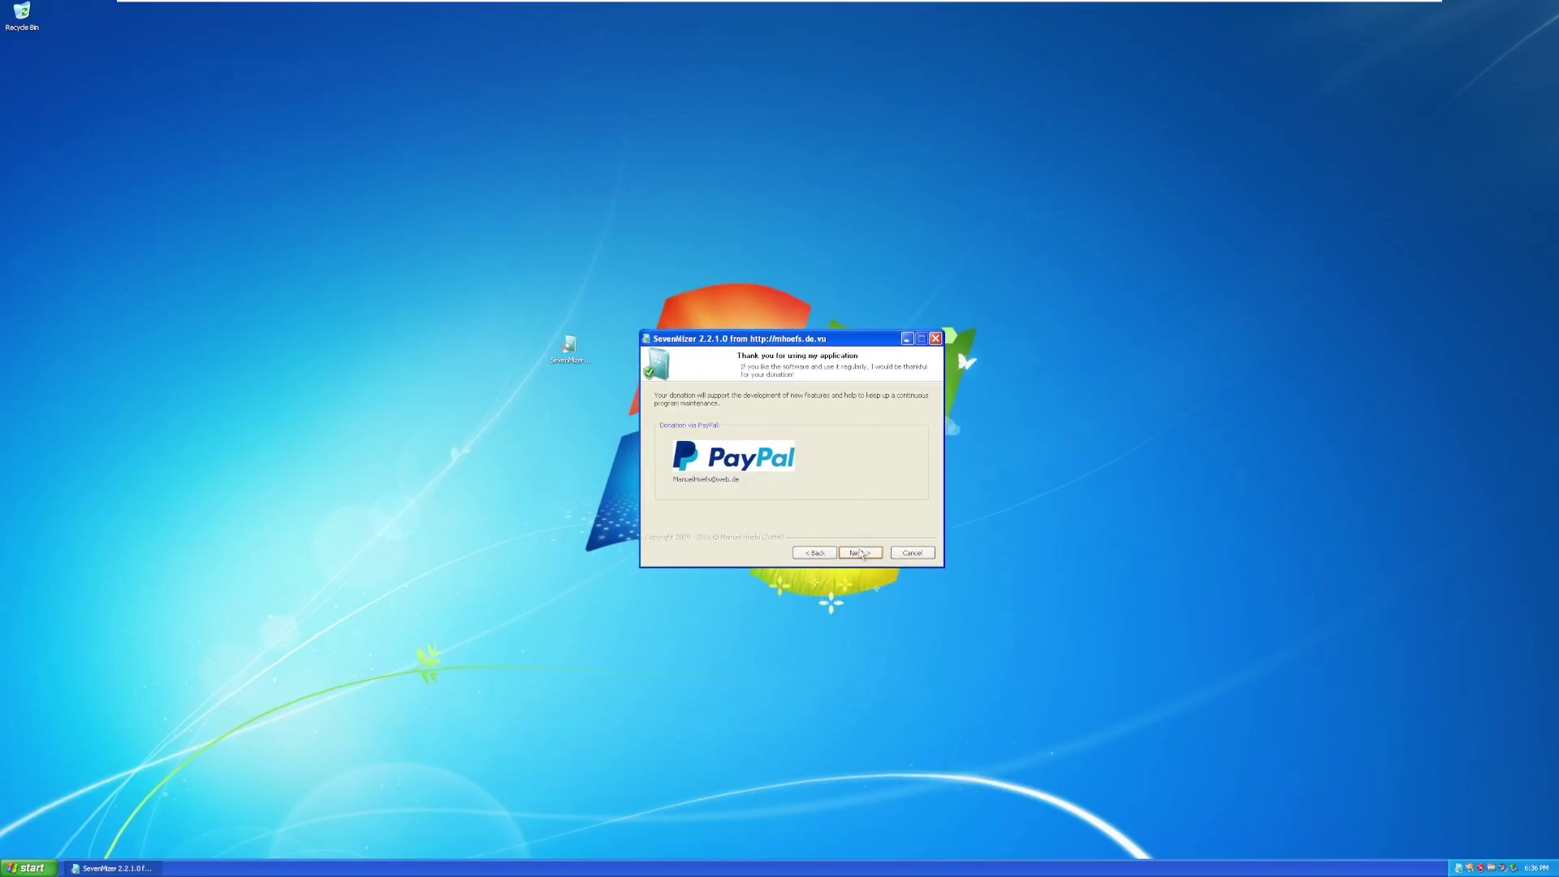
pyautogui.click(861, 553)
pyautogui.click(860, 553)
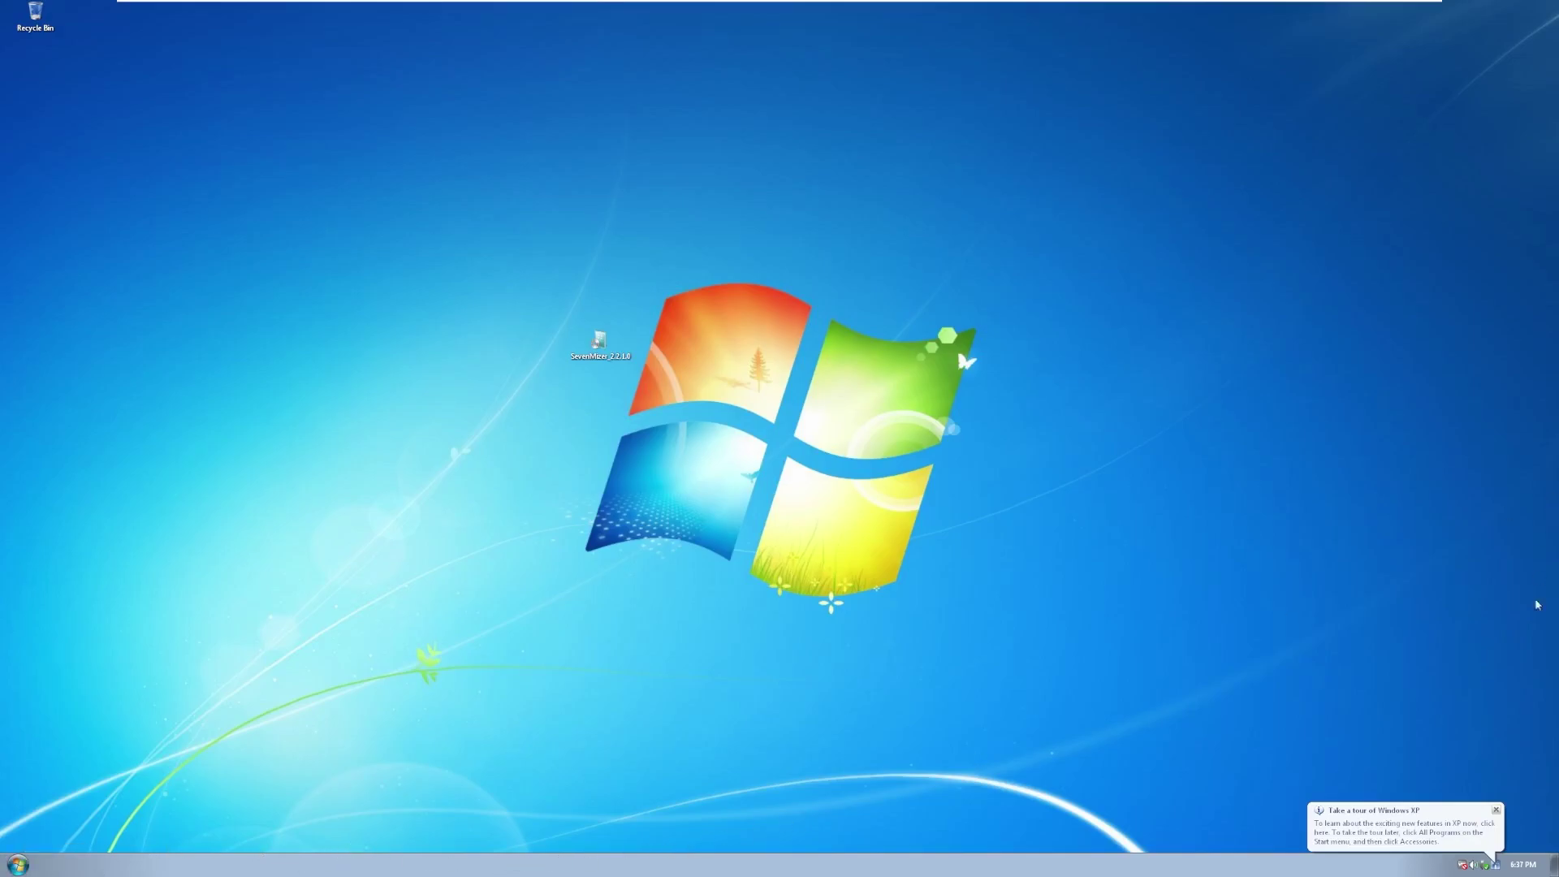
# Dismiss the tour balloon and raise the system volume.
pyautogui.click(1495, 809)
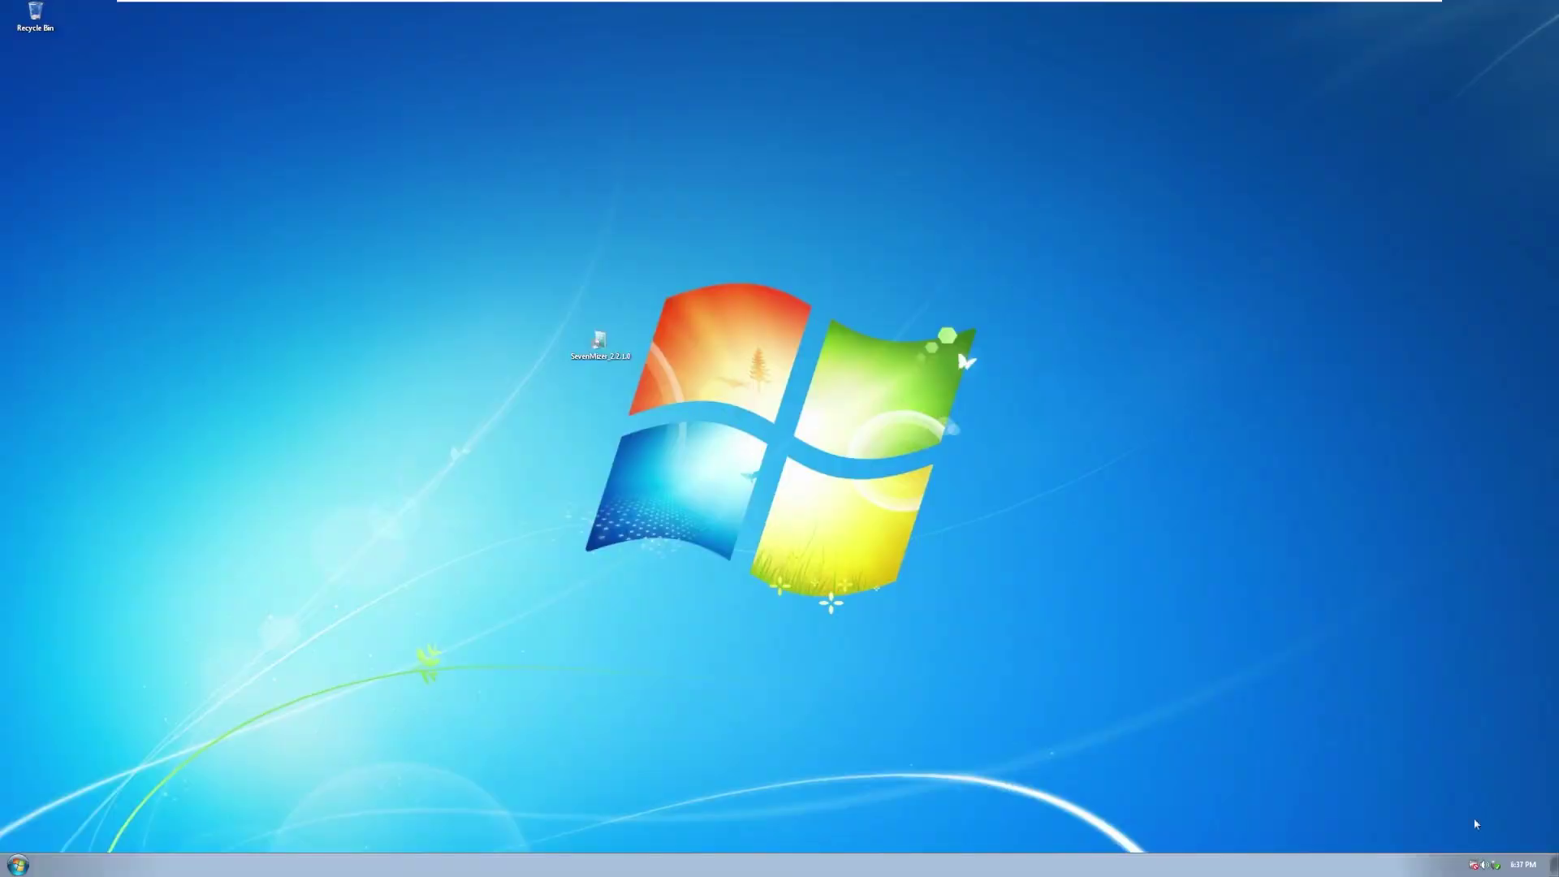
pyautogui.click(1485, 865)
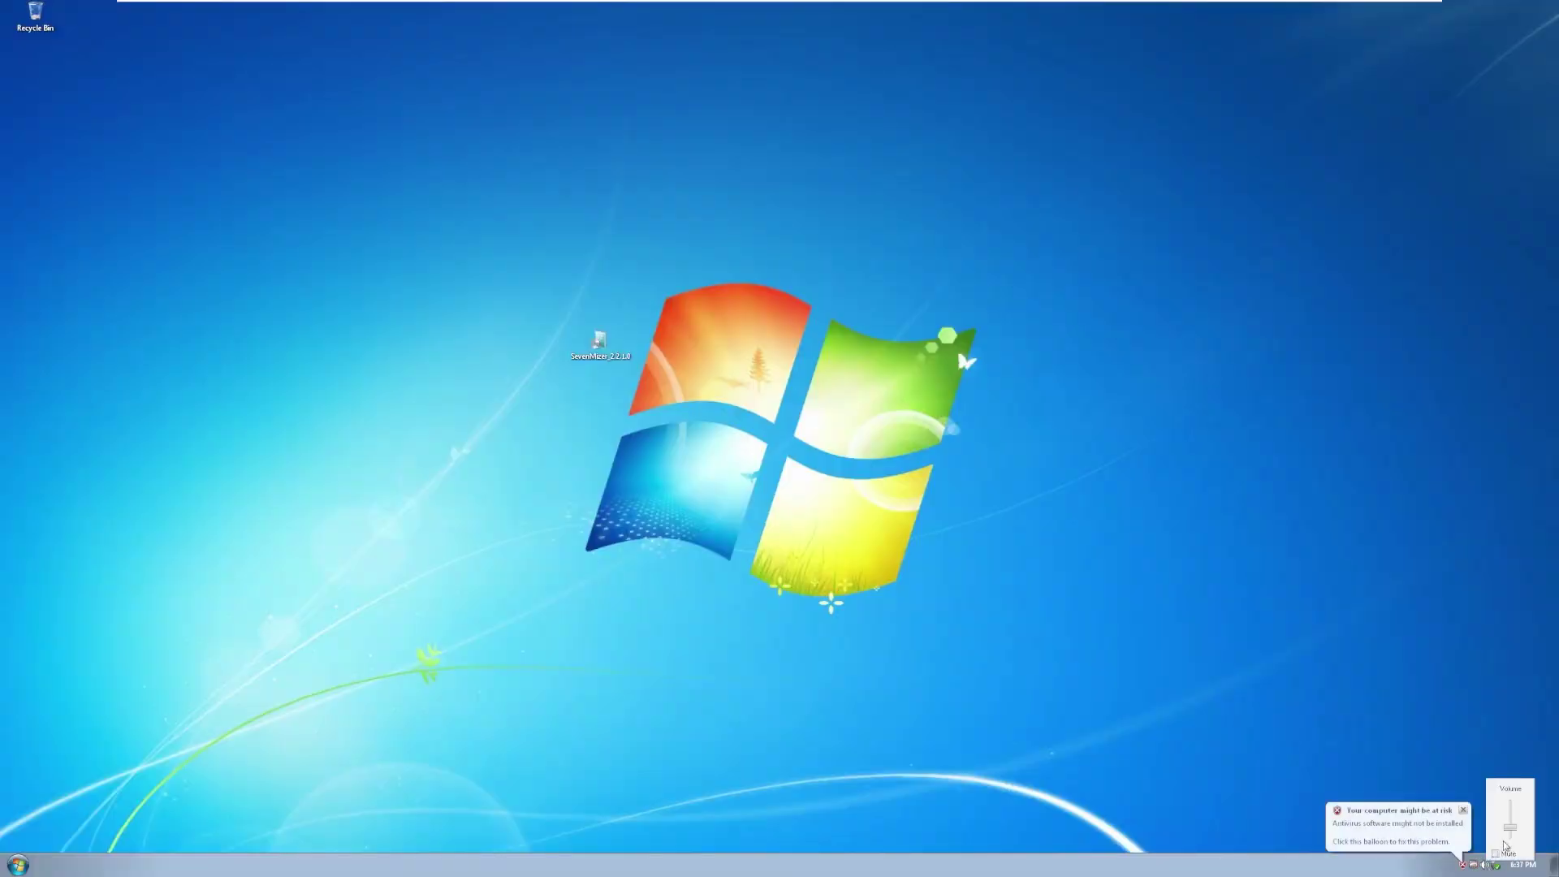
pyautogui.moveTo(1509, 827); pyautogui.dragTo(1509, 812)
pyautogui.click(1478, 741)
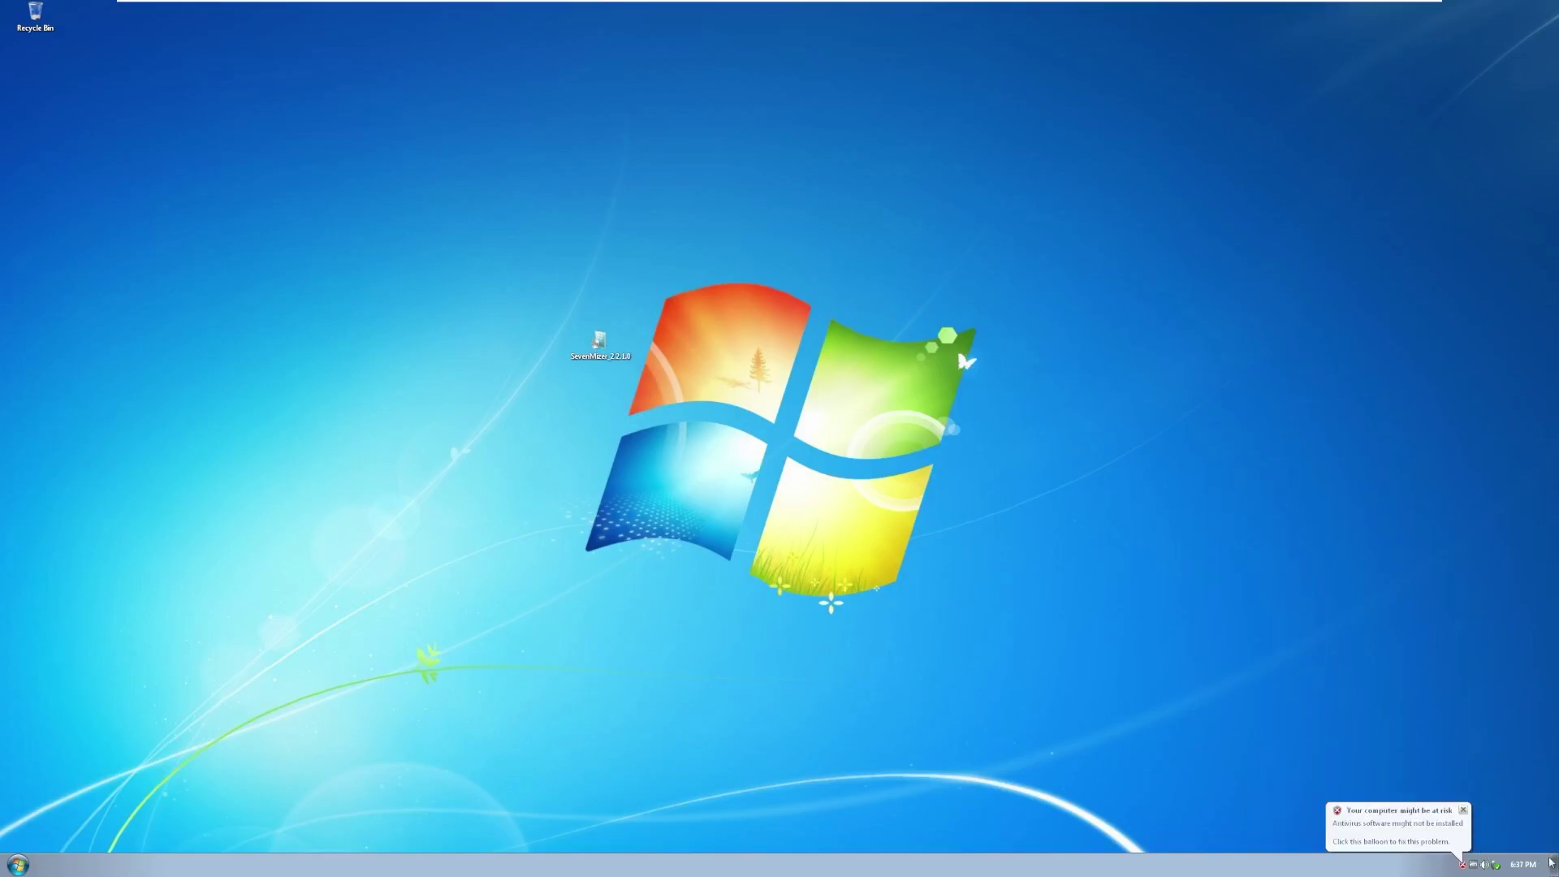
# Launch Windows Media Player from Start and close its setup wizard.
pyautogui.click(18, 864)
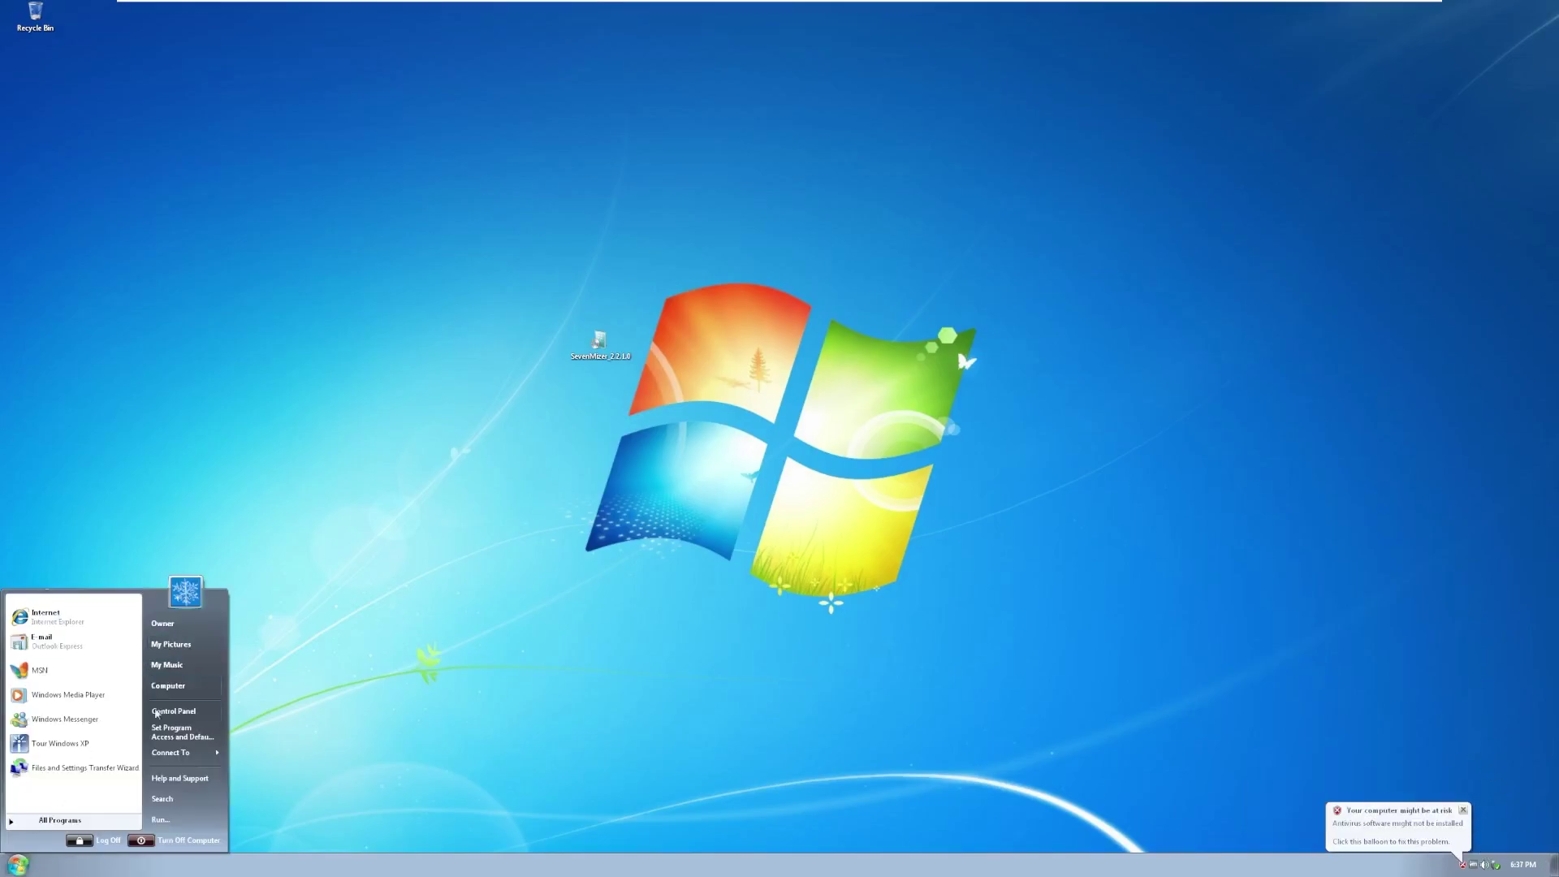
pyautogui.click(81, 703)
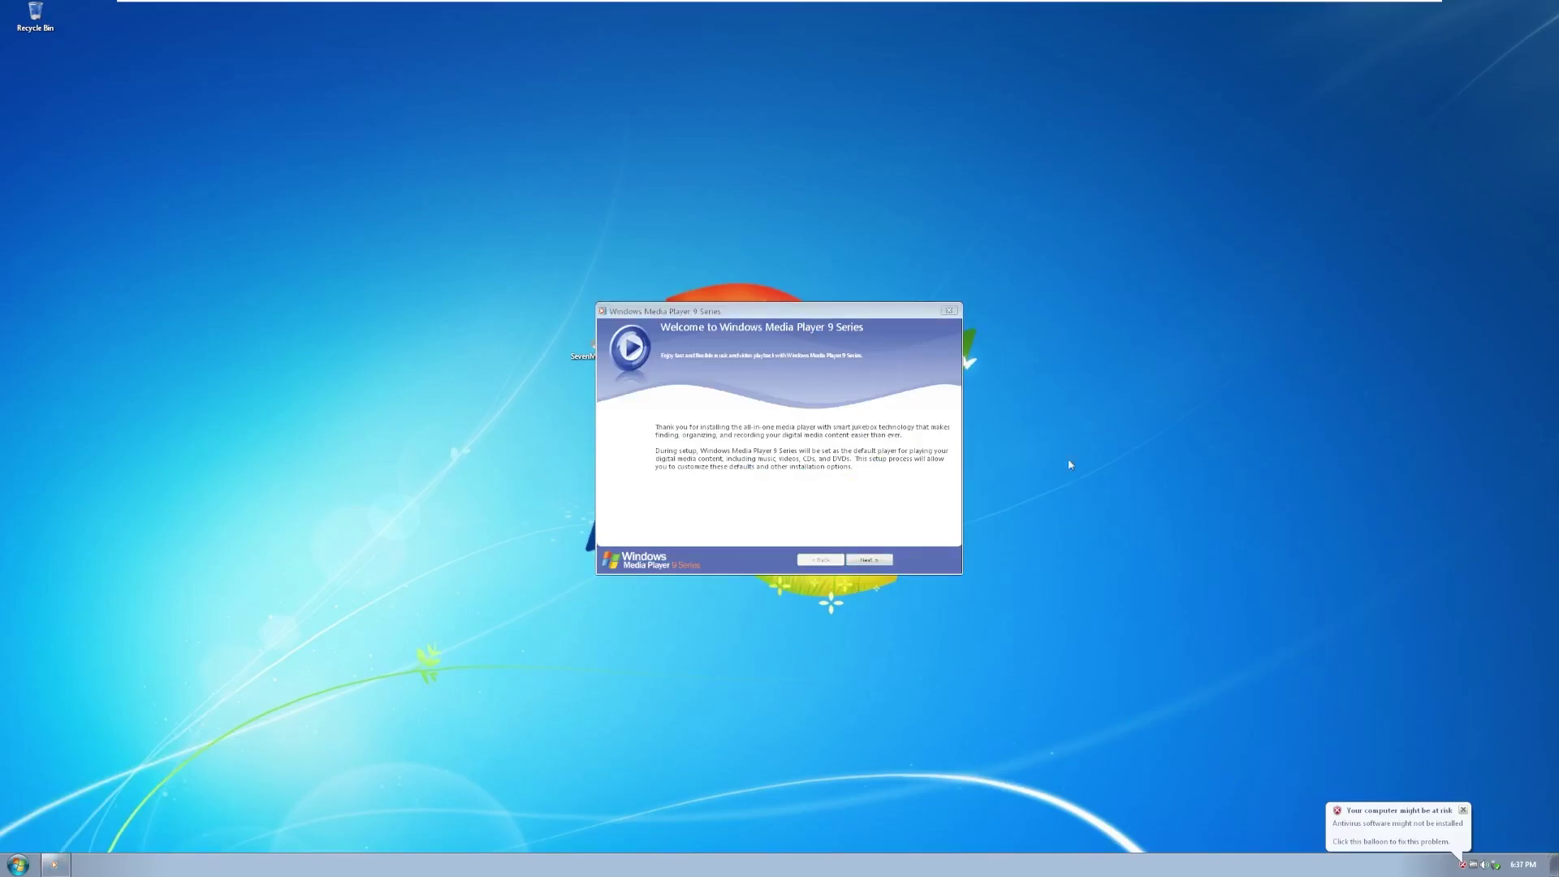
pyautogui.click(949, 311)
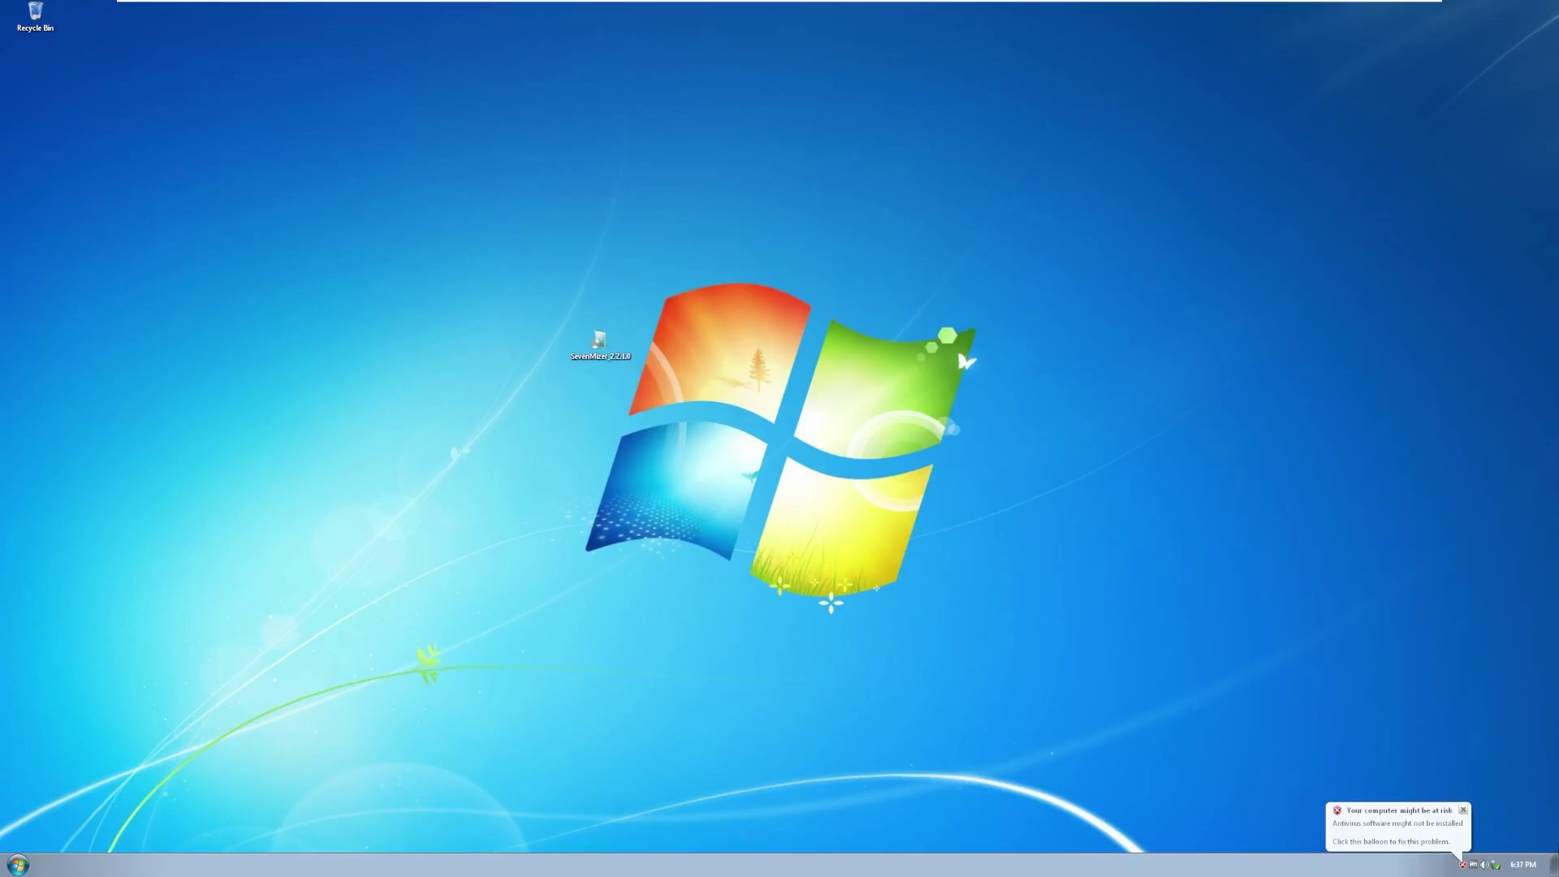
pyautogui.doubleClick(1523, 862)
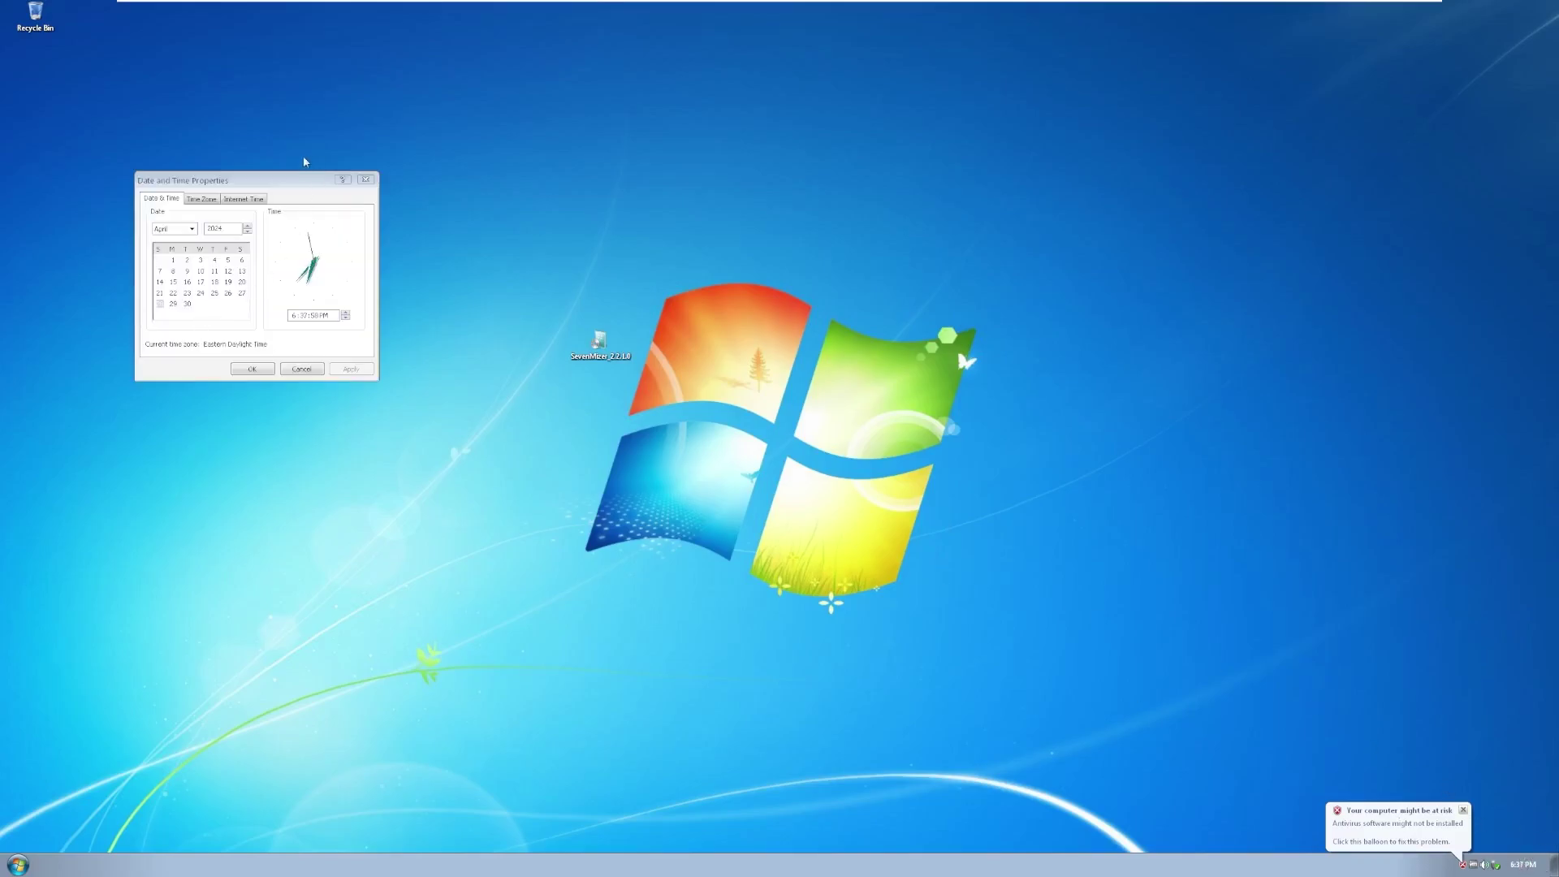
pyautogui.moveTo(304, 180); pyautogui.dragTo(379, 218)
pyautogui.click(440, 217)
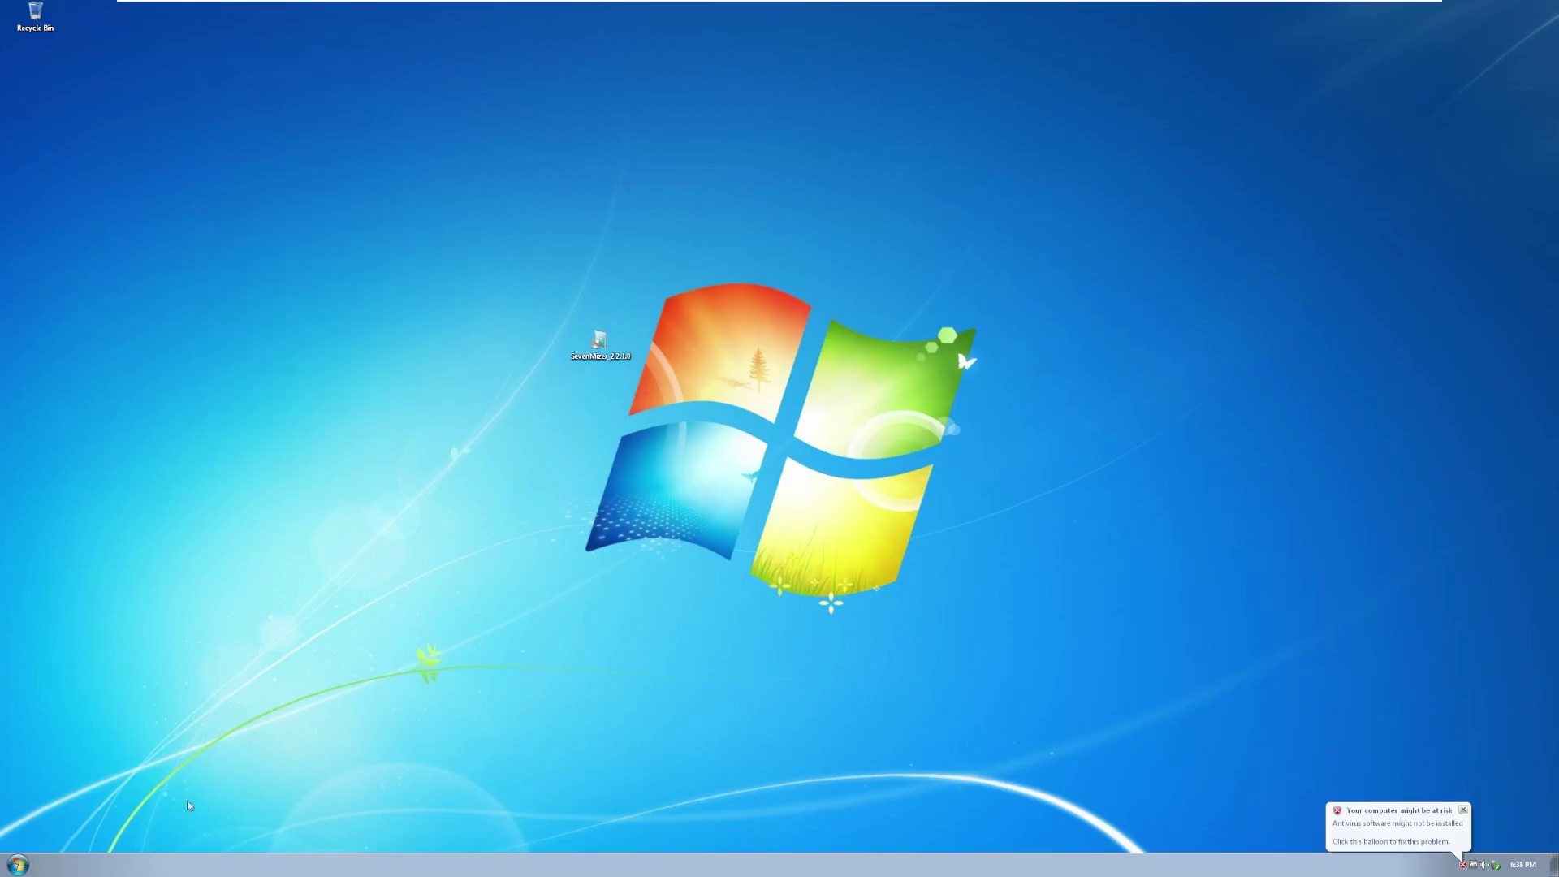
pyautogui.rightClick(78, 858)
pyautogui.click(369, 692)
pyautogui.rightClick(98, 864)
pyautogui.click(130, 859)
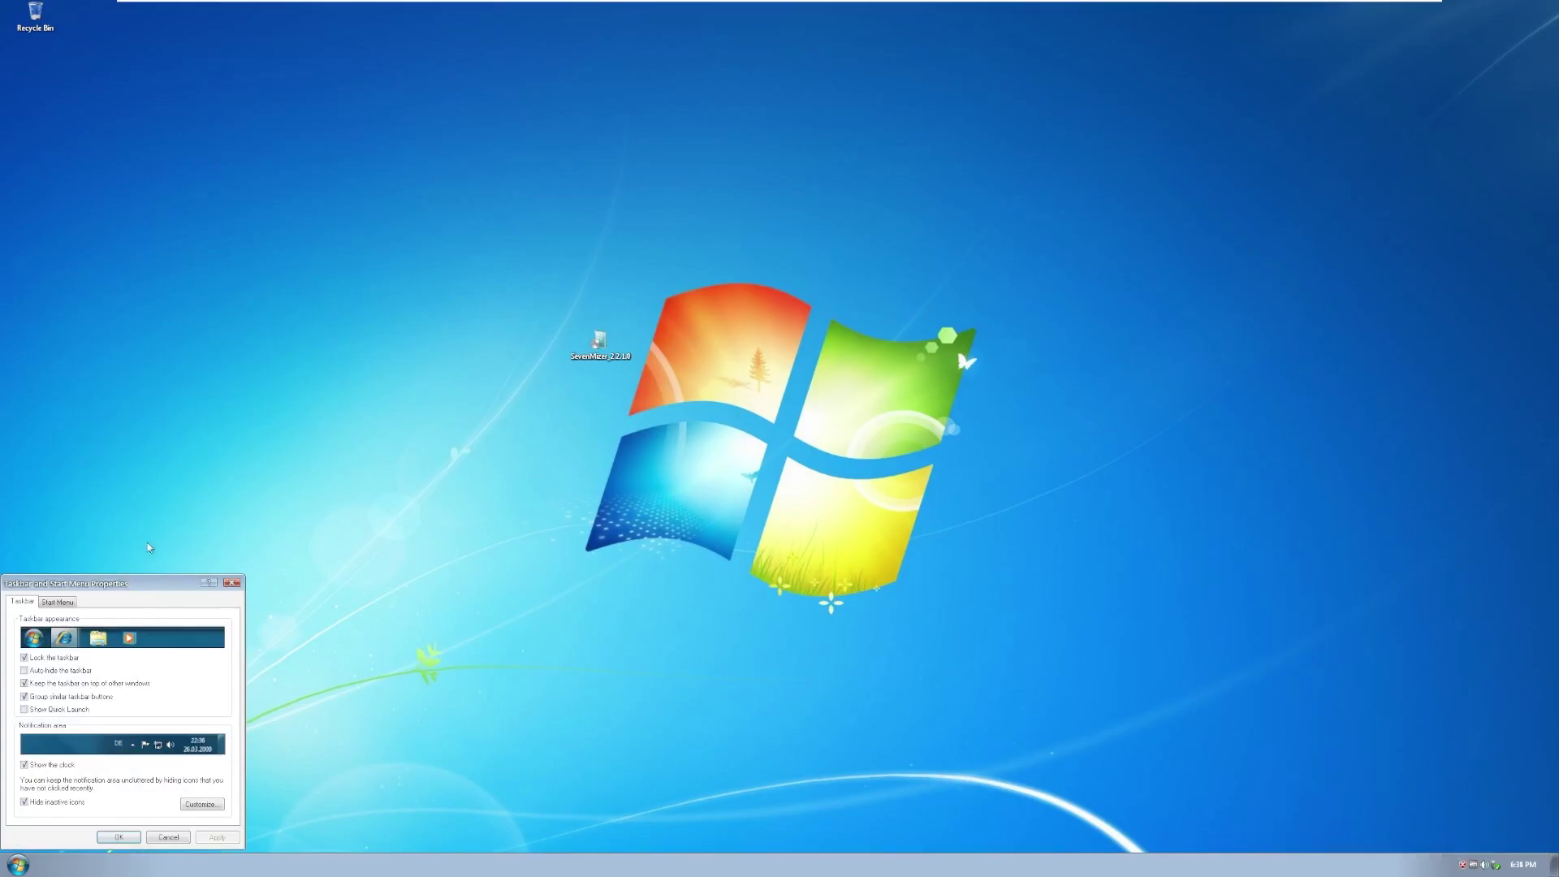
pyautogui.moveTo(156, 591); pyautogui.dragTo(354, 560)
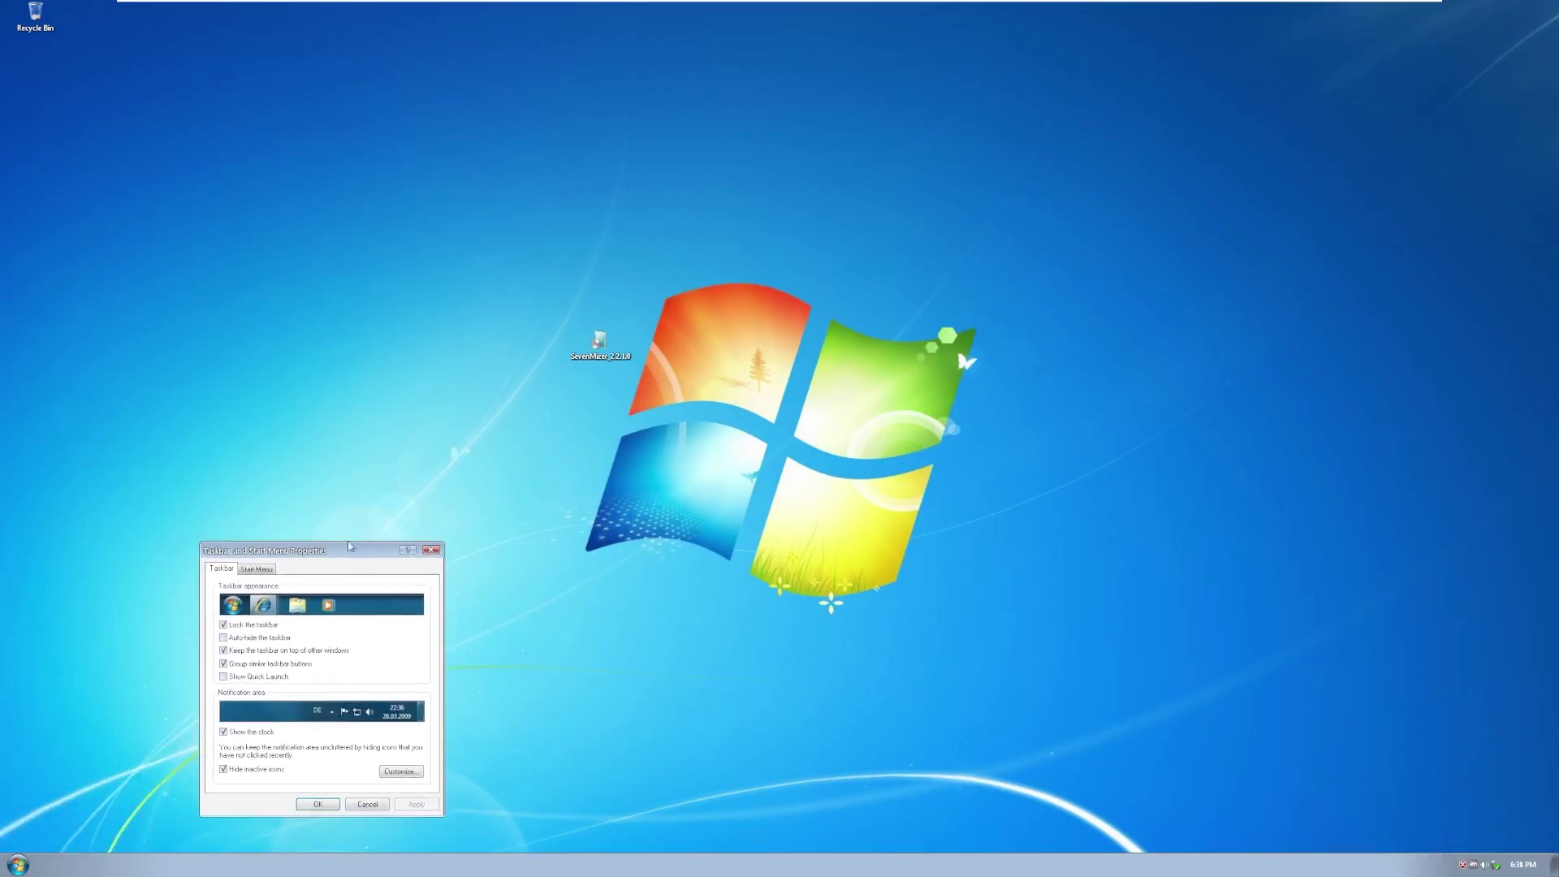
pyautogui.click(267, 571)
pyautogui.click(223, 569)
pyautogui.click(268, 568)
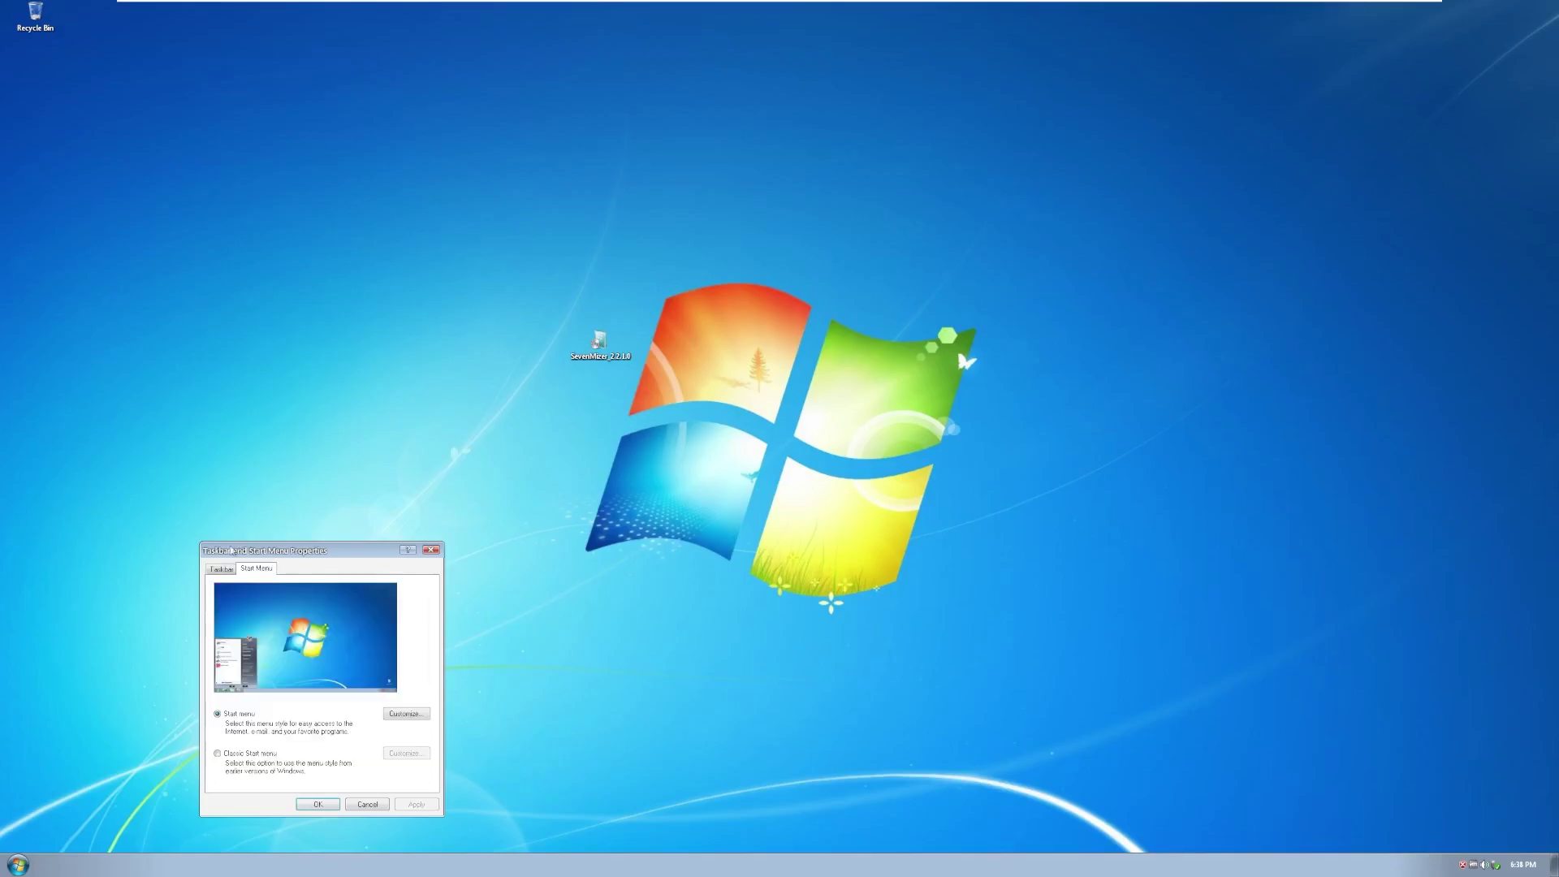
pyautogui.click(258, 754)
pyautogui.click(408, 805)
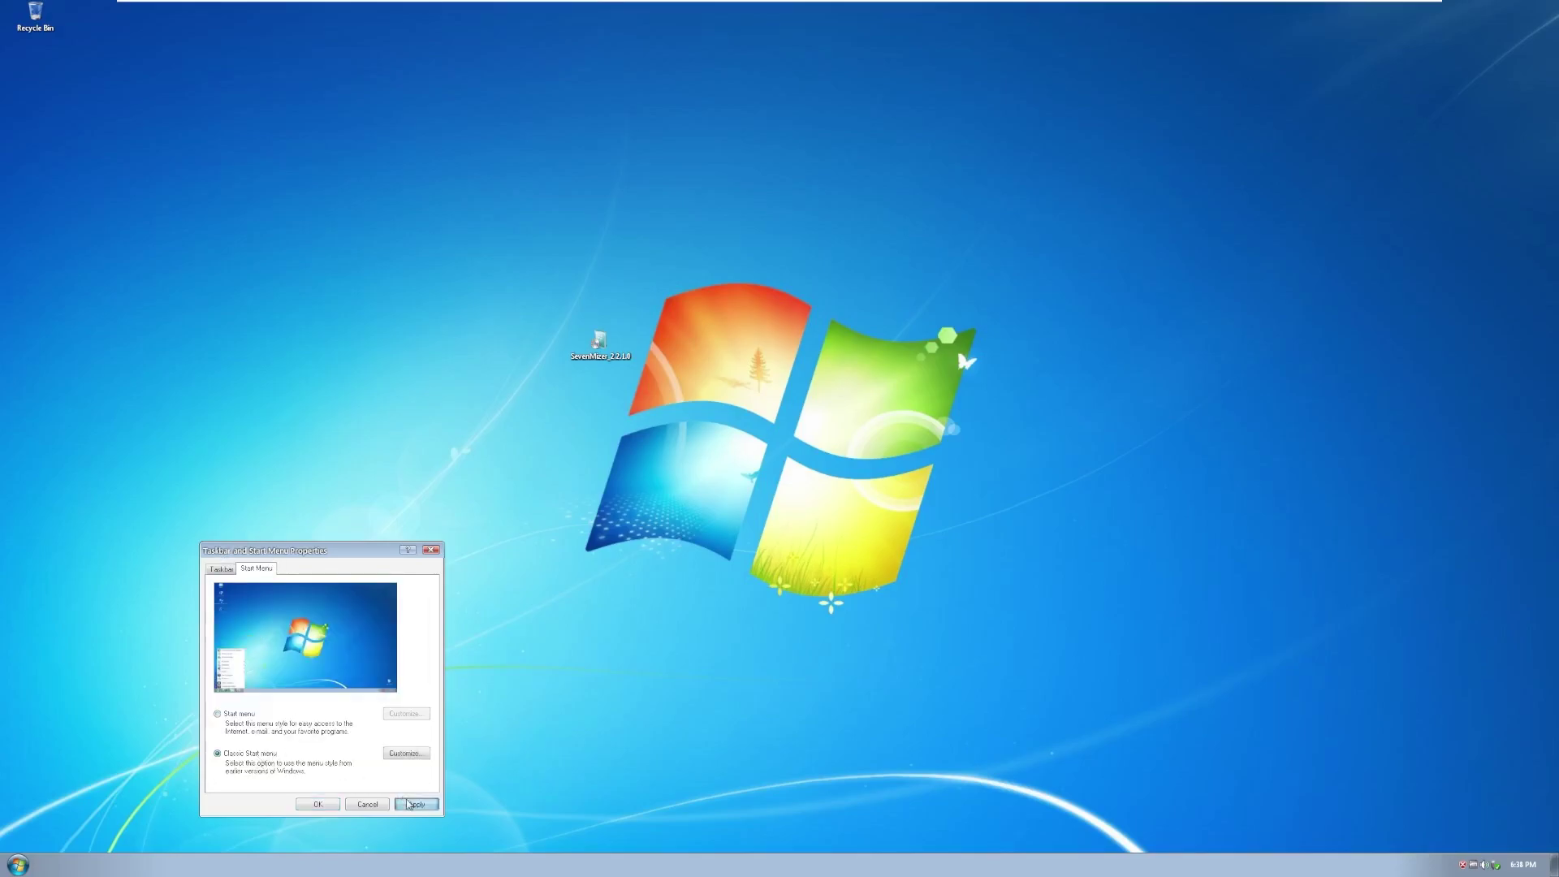
pyautogui.click(18, 864)
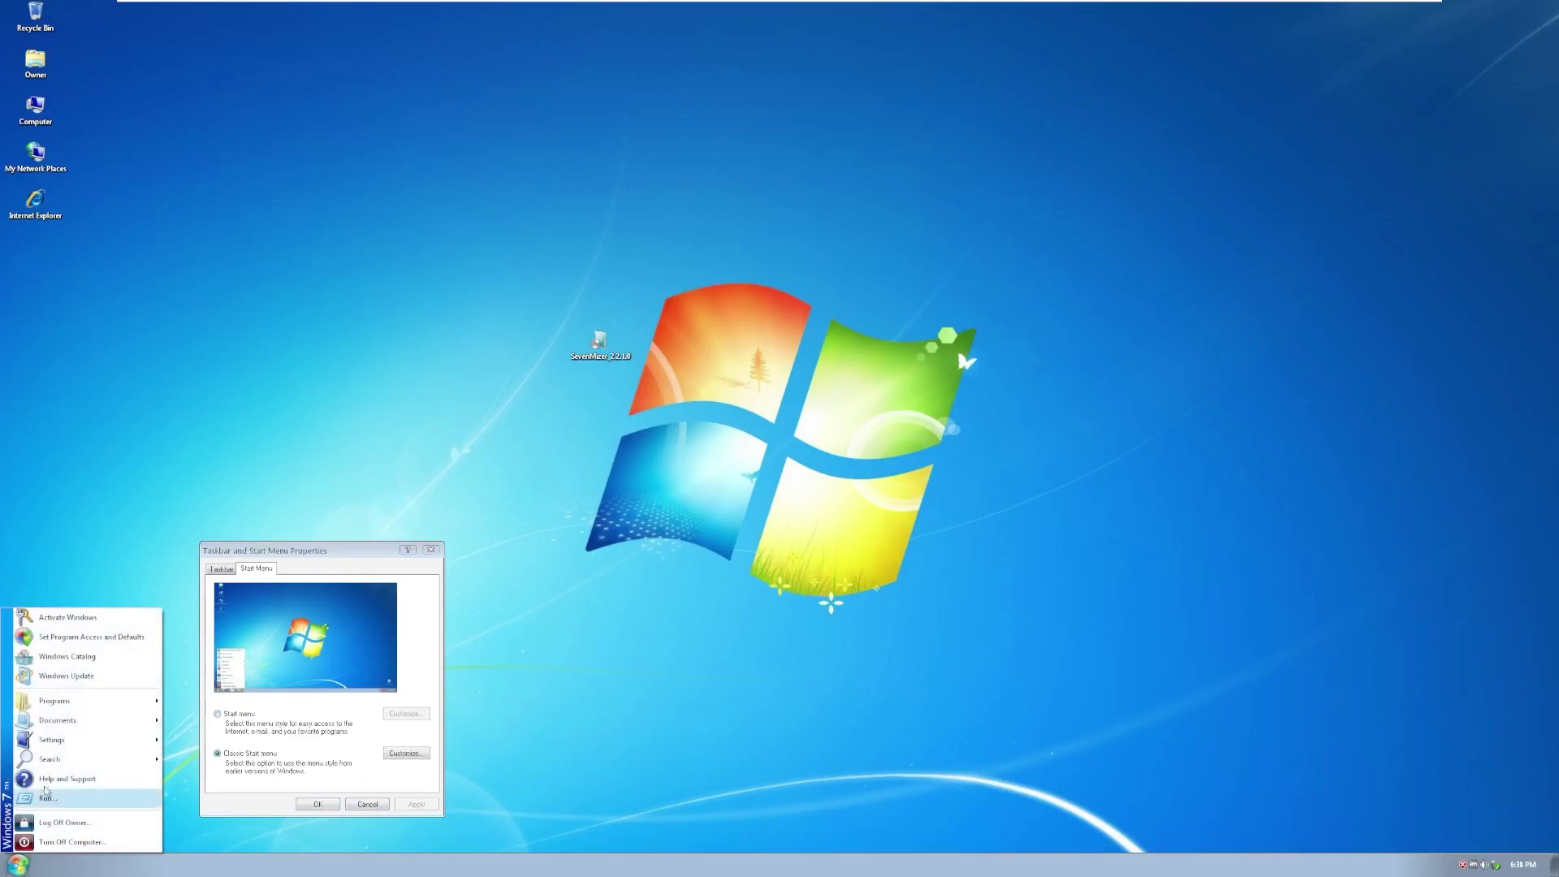
pyautogui.click(203, 751)
pyautogui.click(231, 714)
pyautogui.click(306, 802)
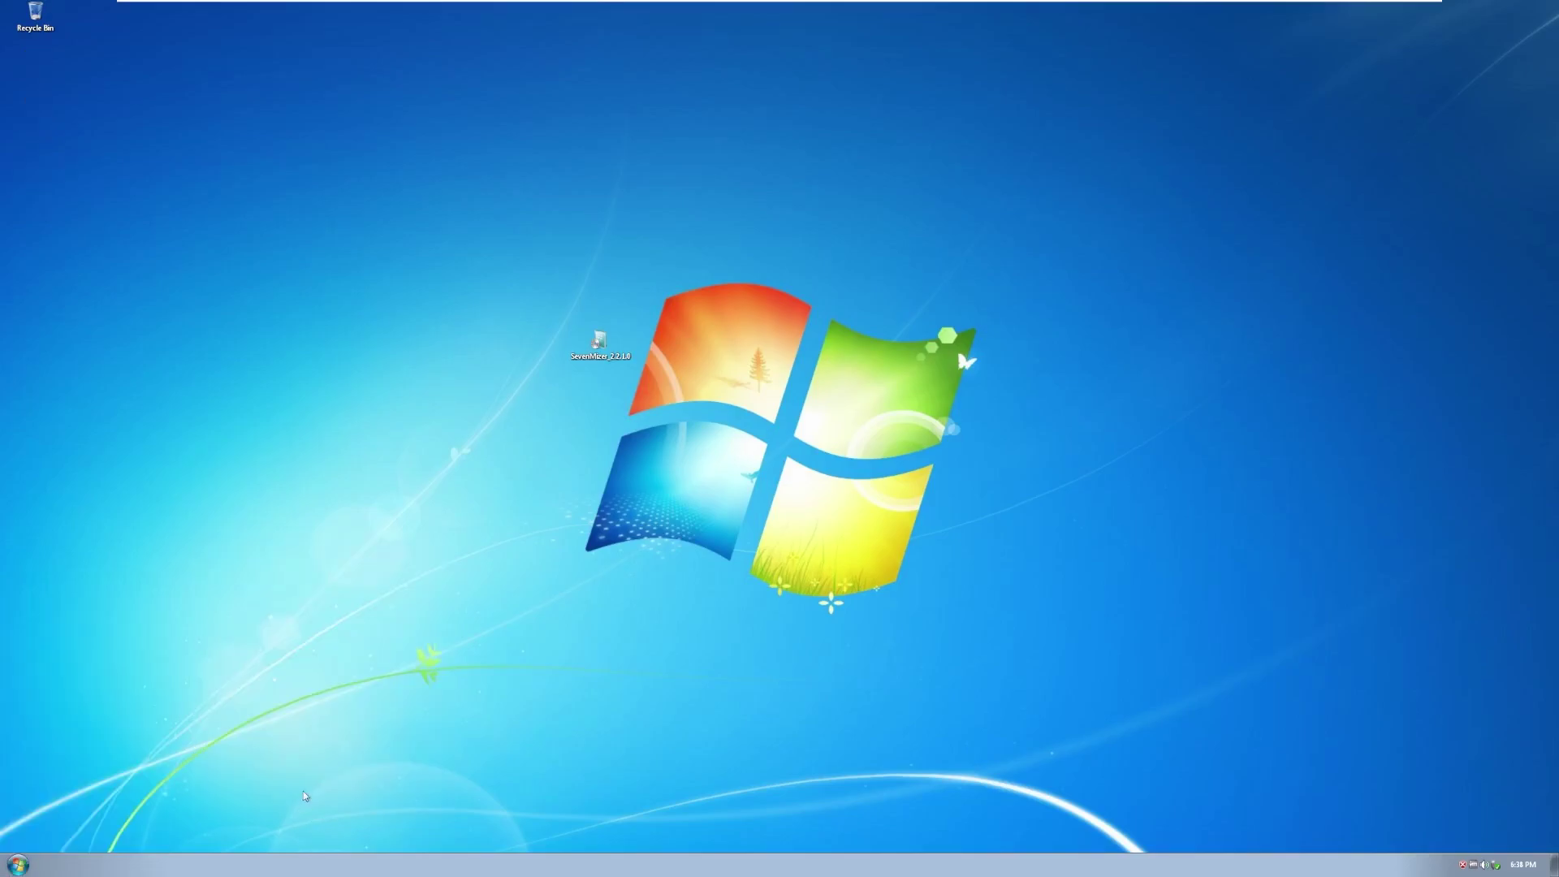
# Start Outlook Express, cancel its connection wizard, read the unread message, then close it.
pyautogui.click(17, 864)
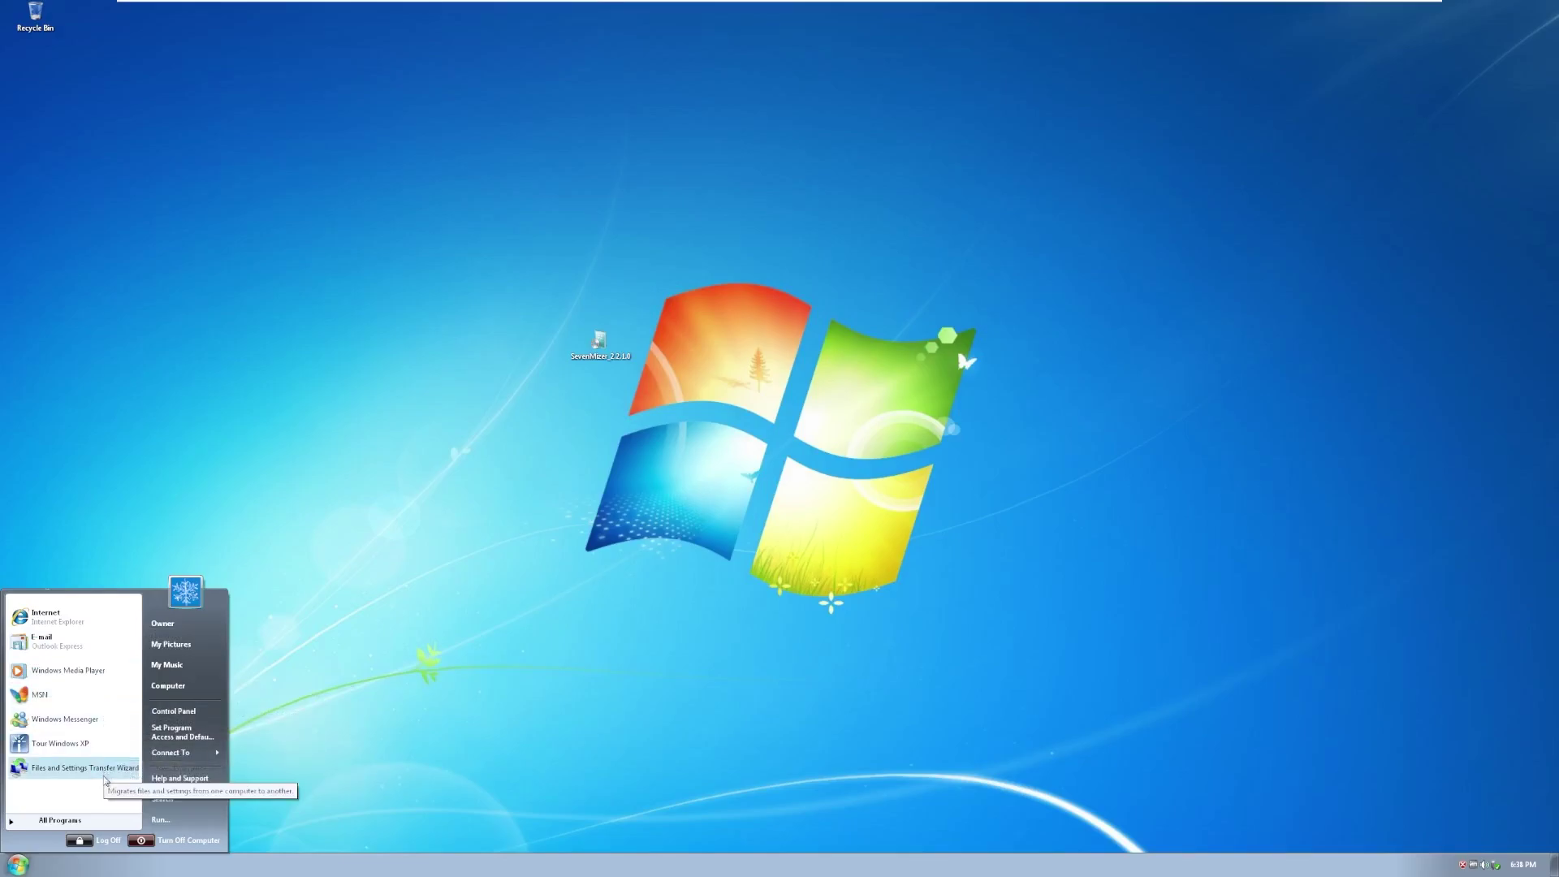
pyautogui.click(57, 820)
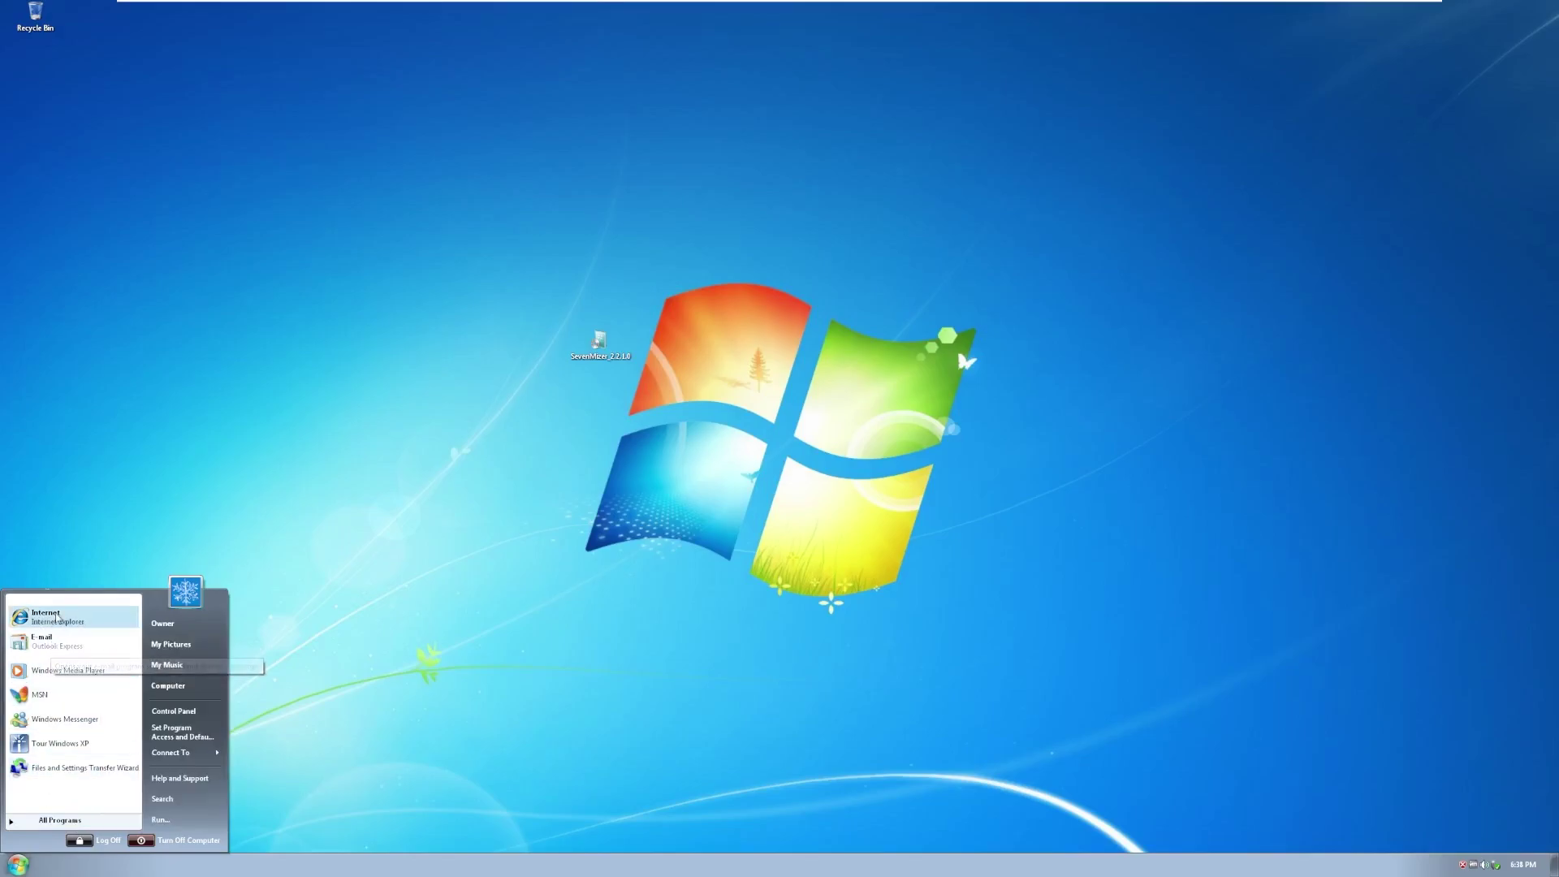
pyautogui.click(24, 647)
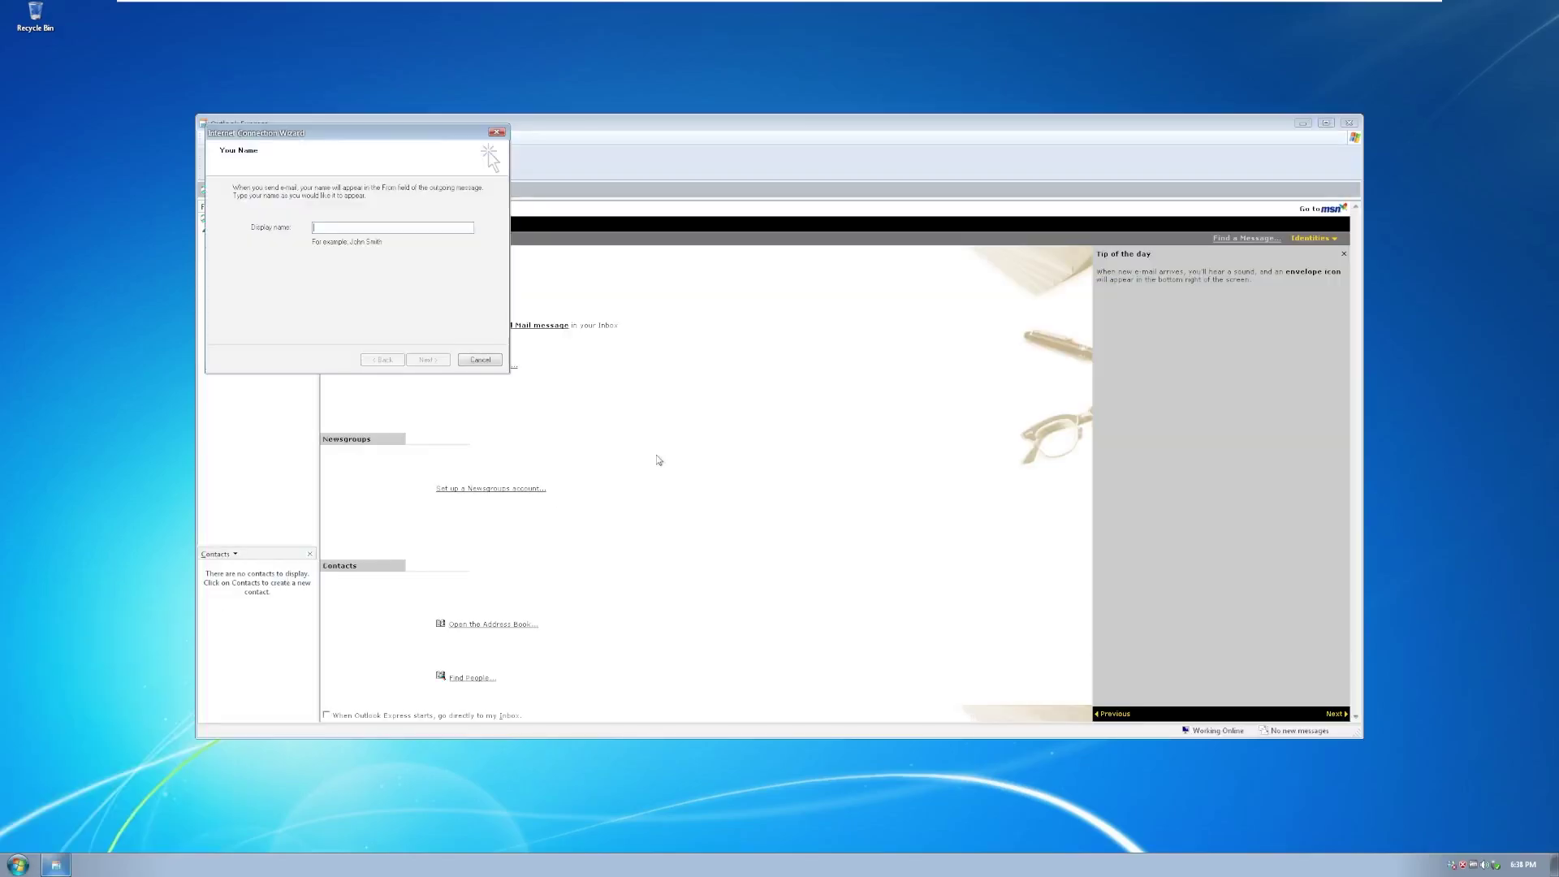
pyautogui.click(496, 132)
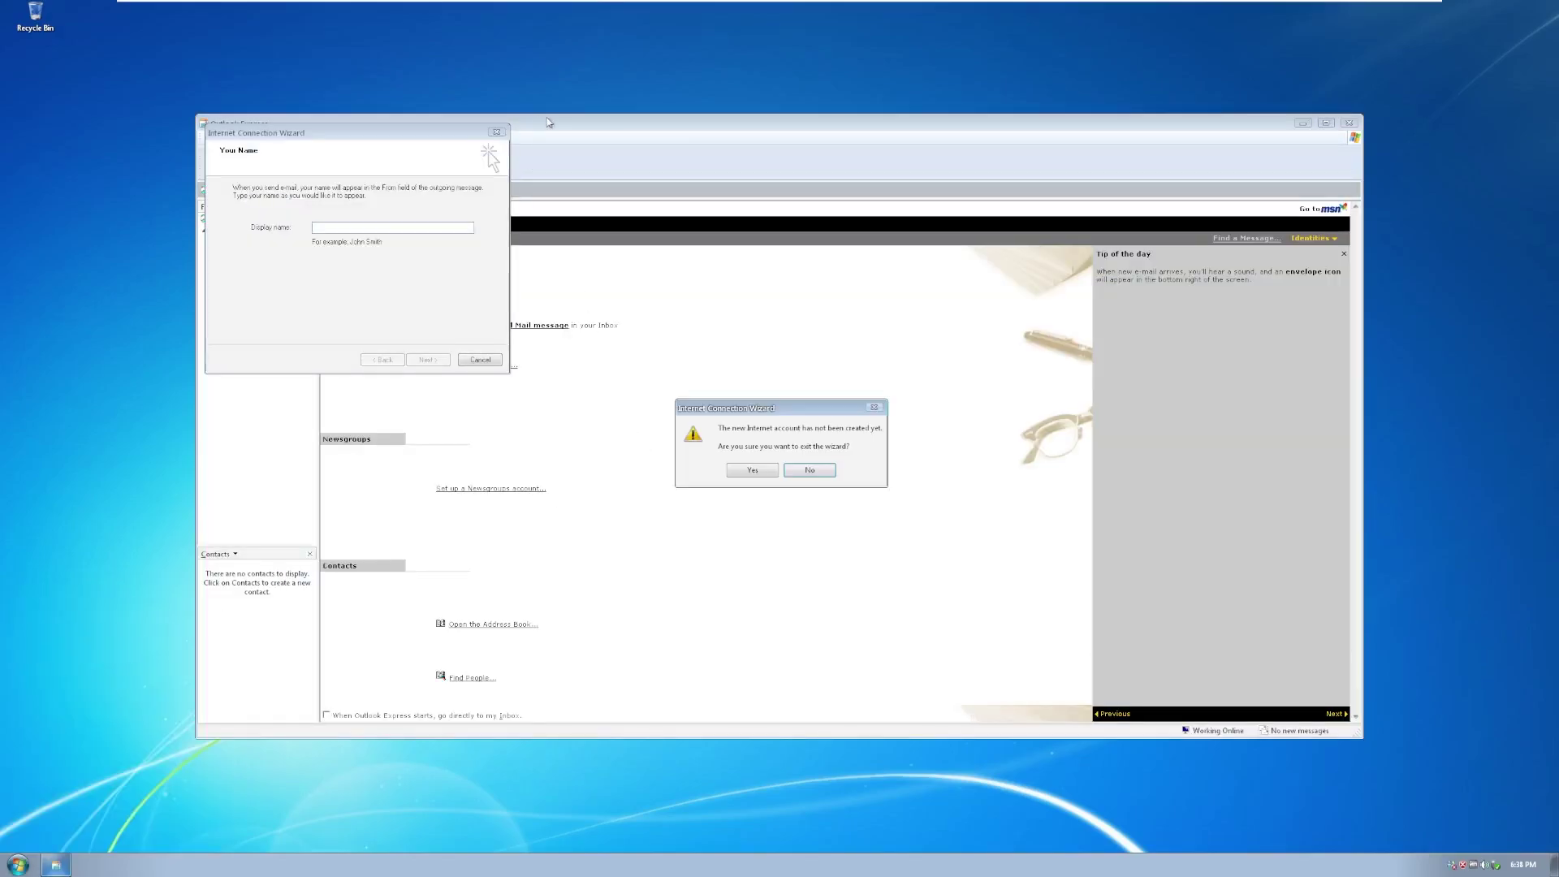
pyautogui.click(751, 470)
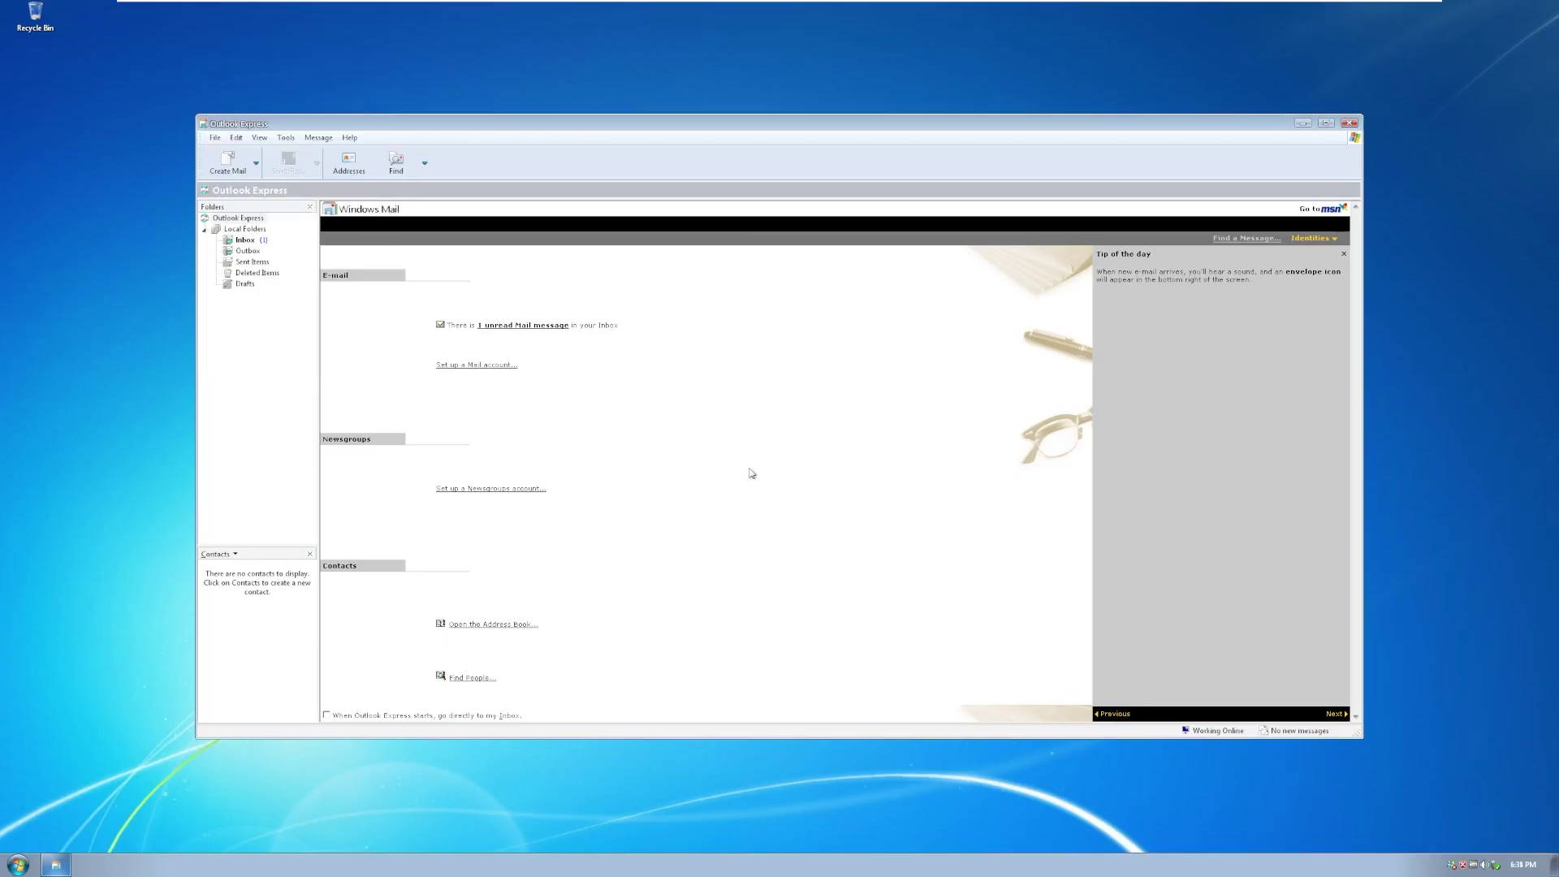
pyautogui.click(541, 325)
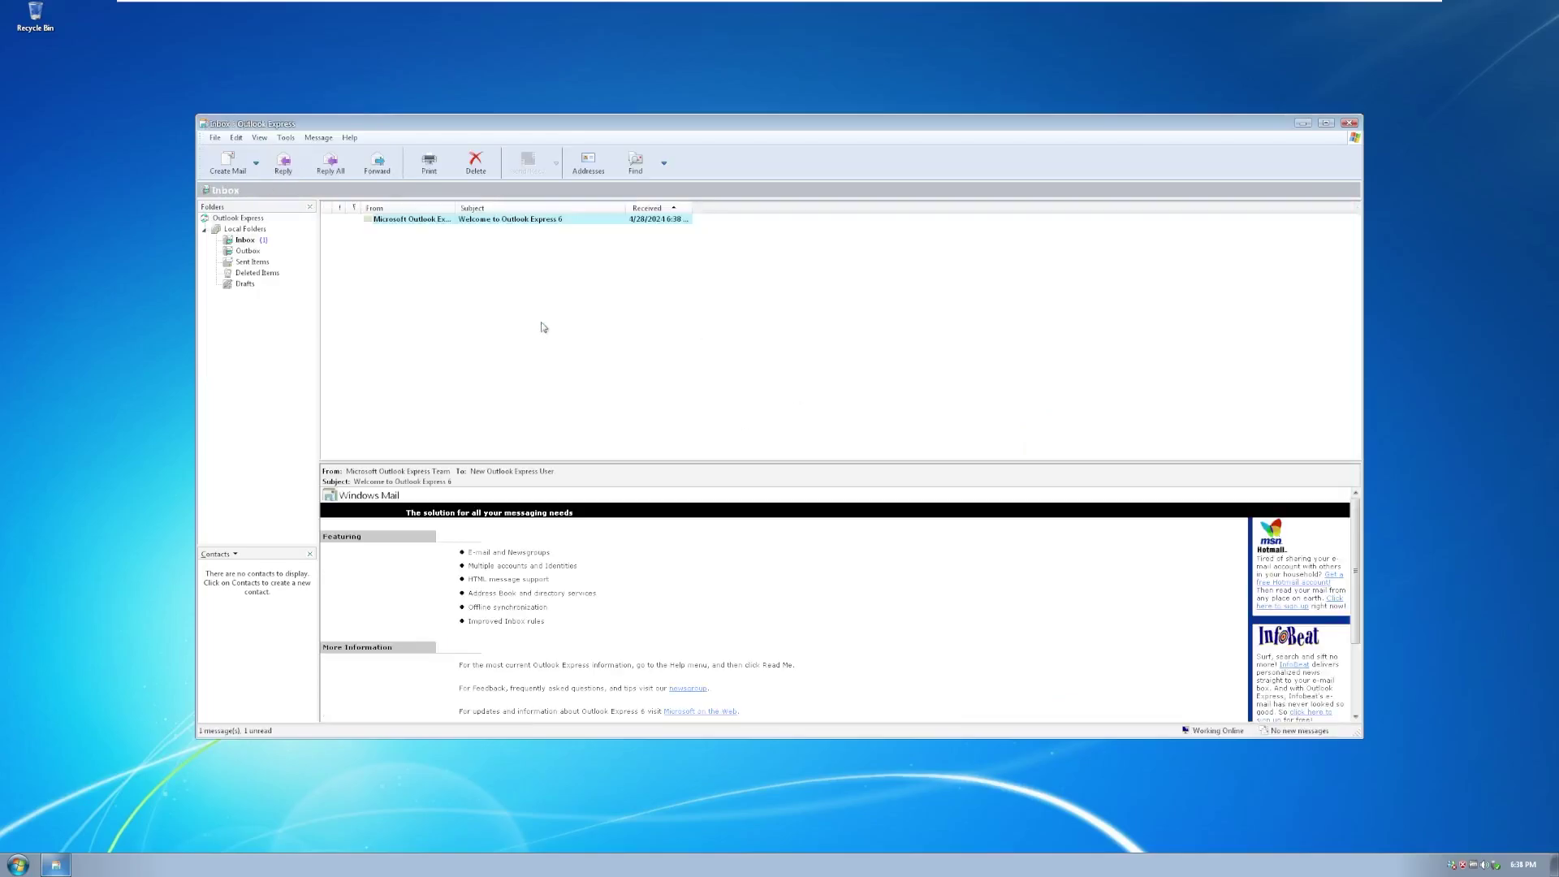
pyautogui.click(1348, 122)
# Show Start > All Programs > Accessories.
pyautogui.click(17, 864)
pyautogui.click(62, 819)
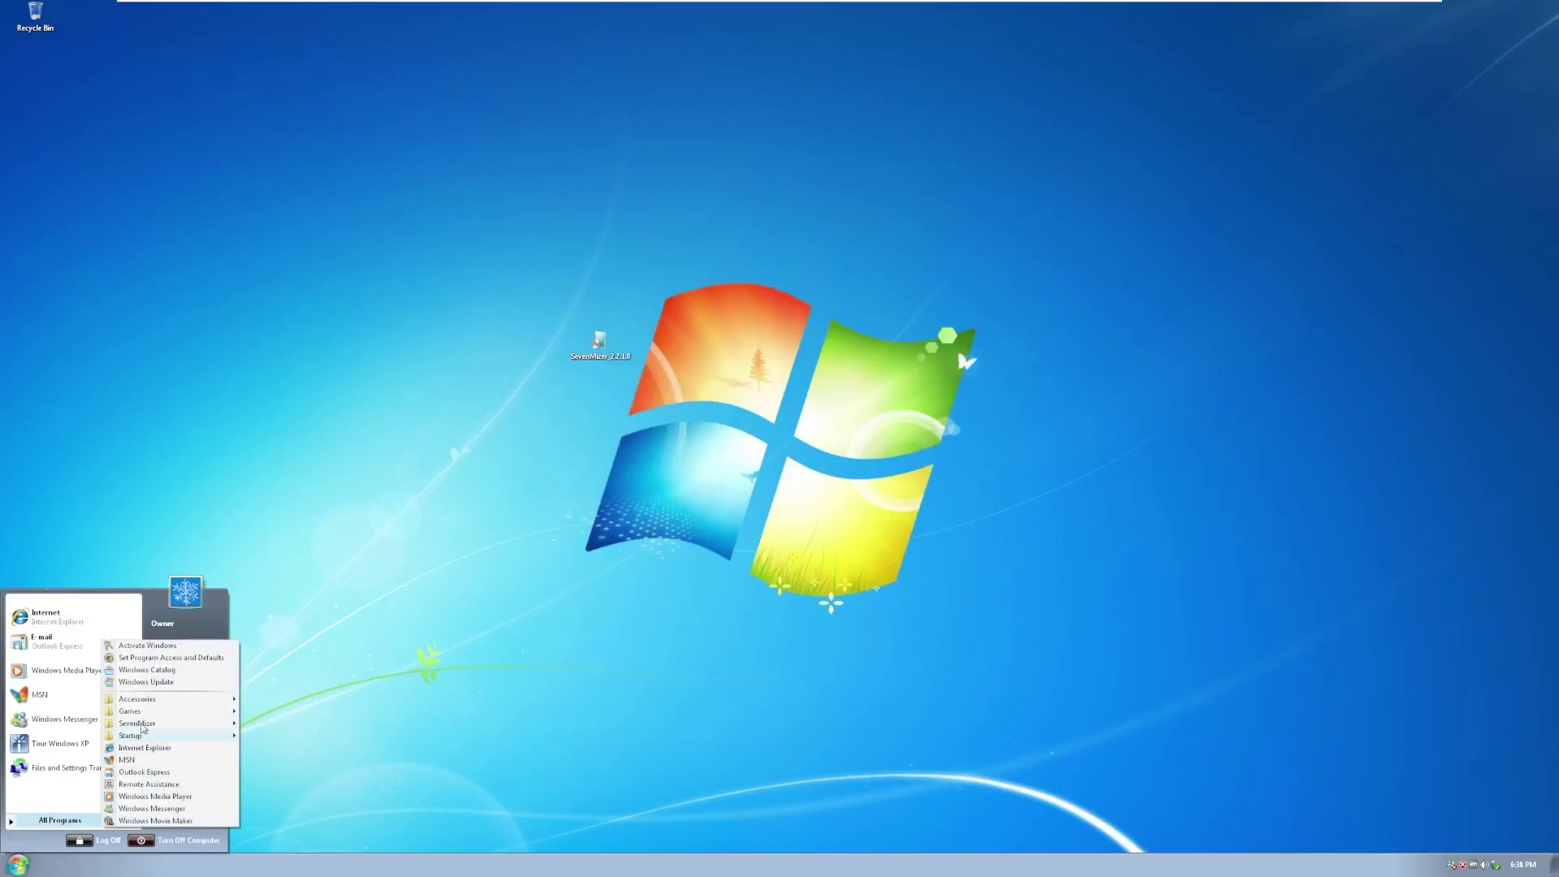
pyautogui.moveTo(162, 700)
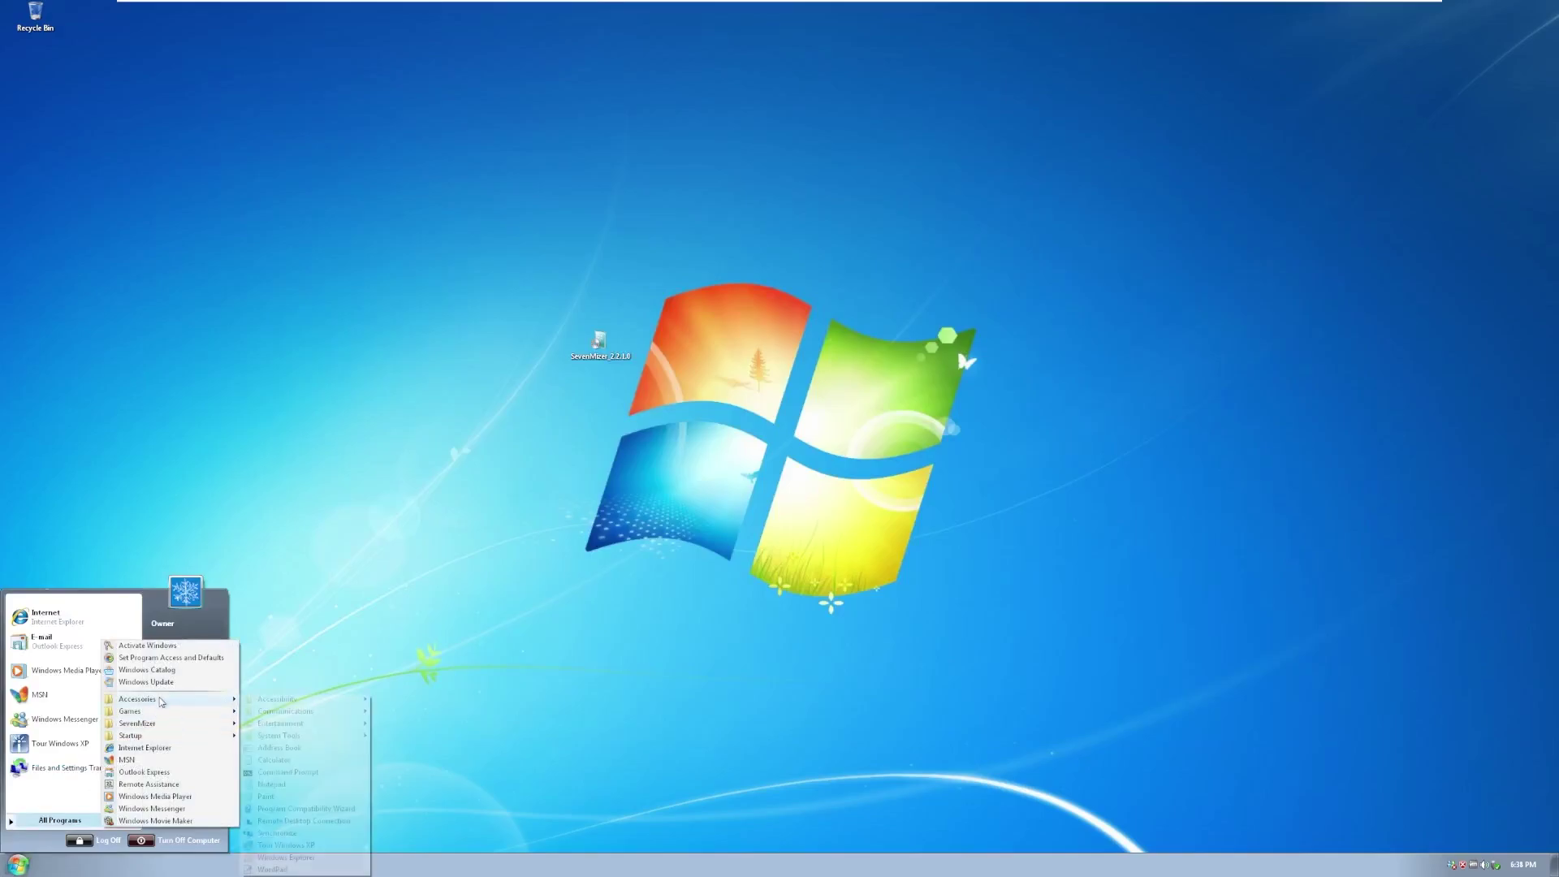
# Start the Tour Windows XP from Accessories and skip it.
pyautogui.click(286, 844)
pyautogui.click(237, 241)
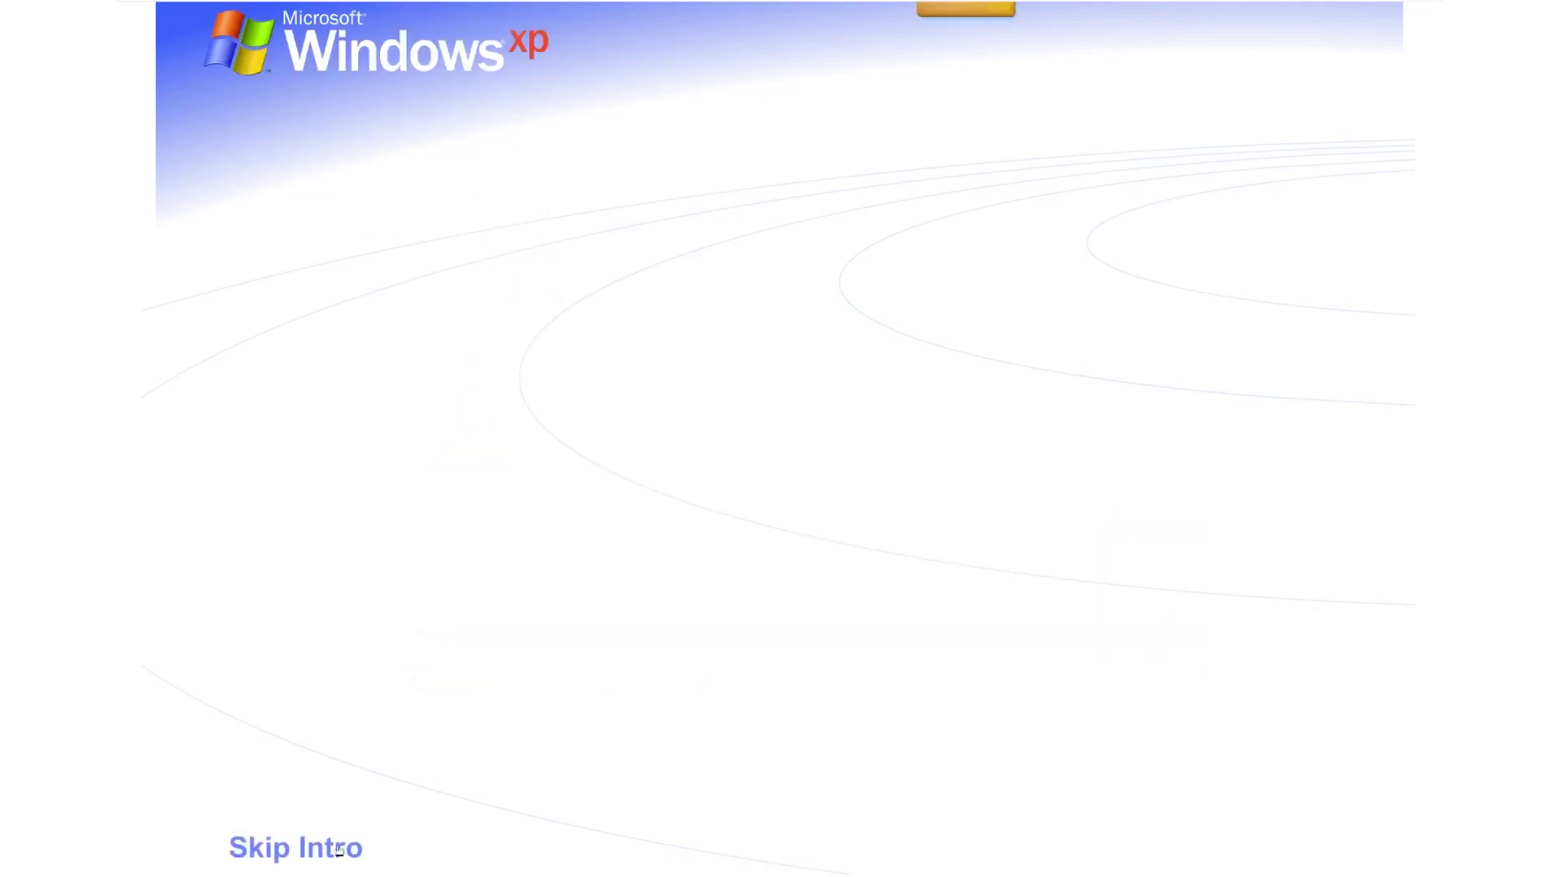
pyautogui.click(1239, 846)
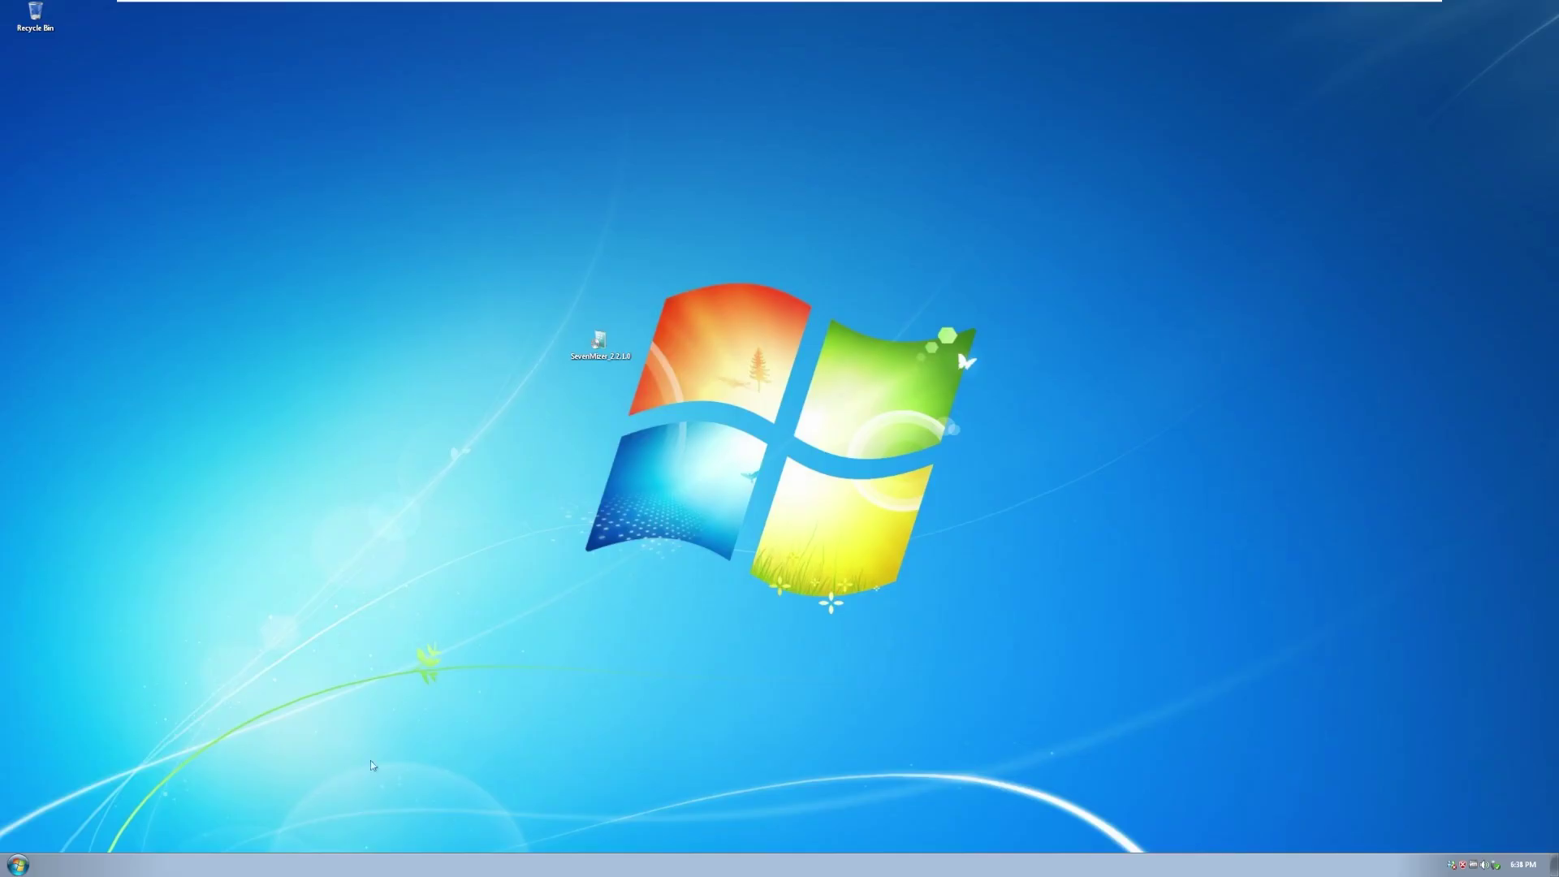
# Launch and close Hearts twice, the second time from recently used programs.
pyautogui.click(17, 864)
pyautogui.moveTo(83, 818)
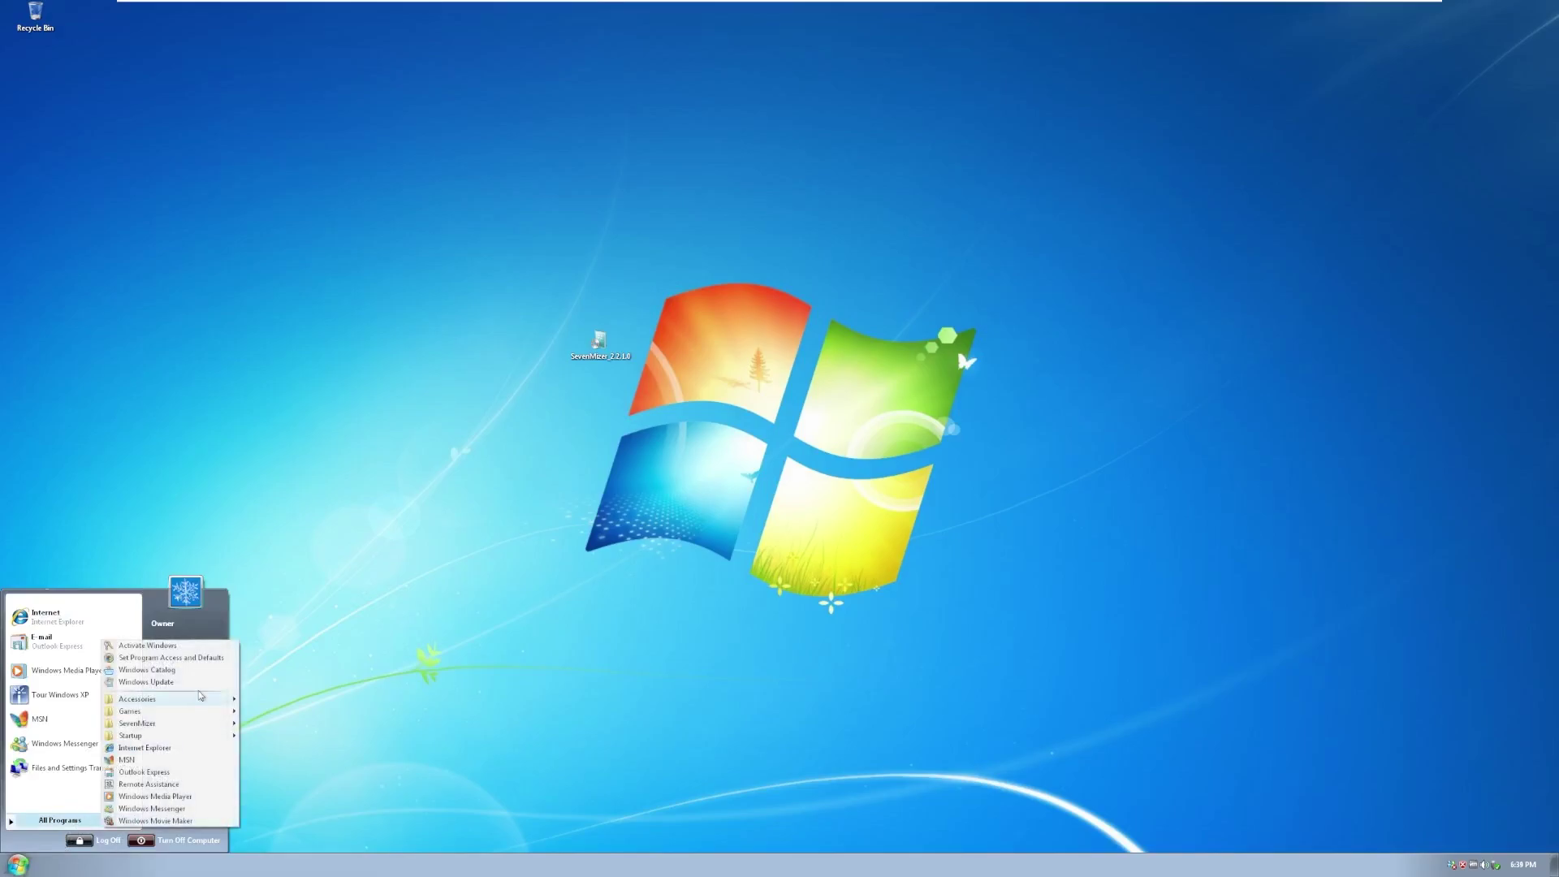
pyautogui.moveTo(213, 711)
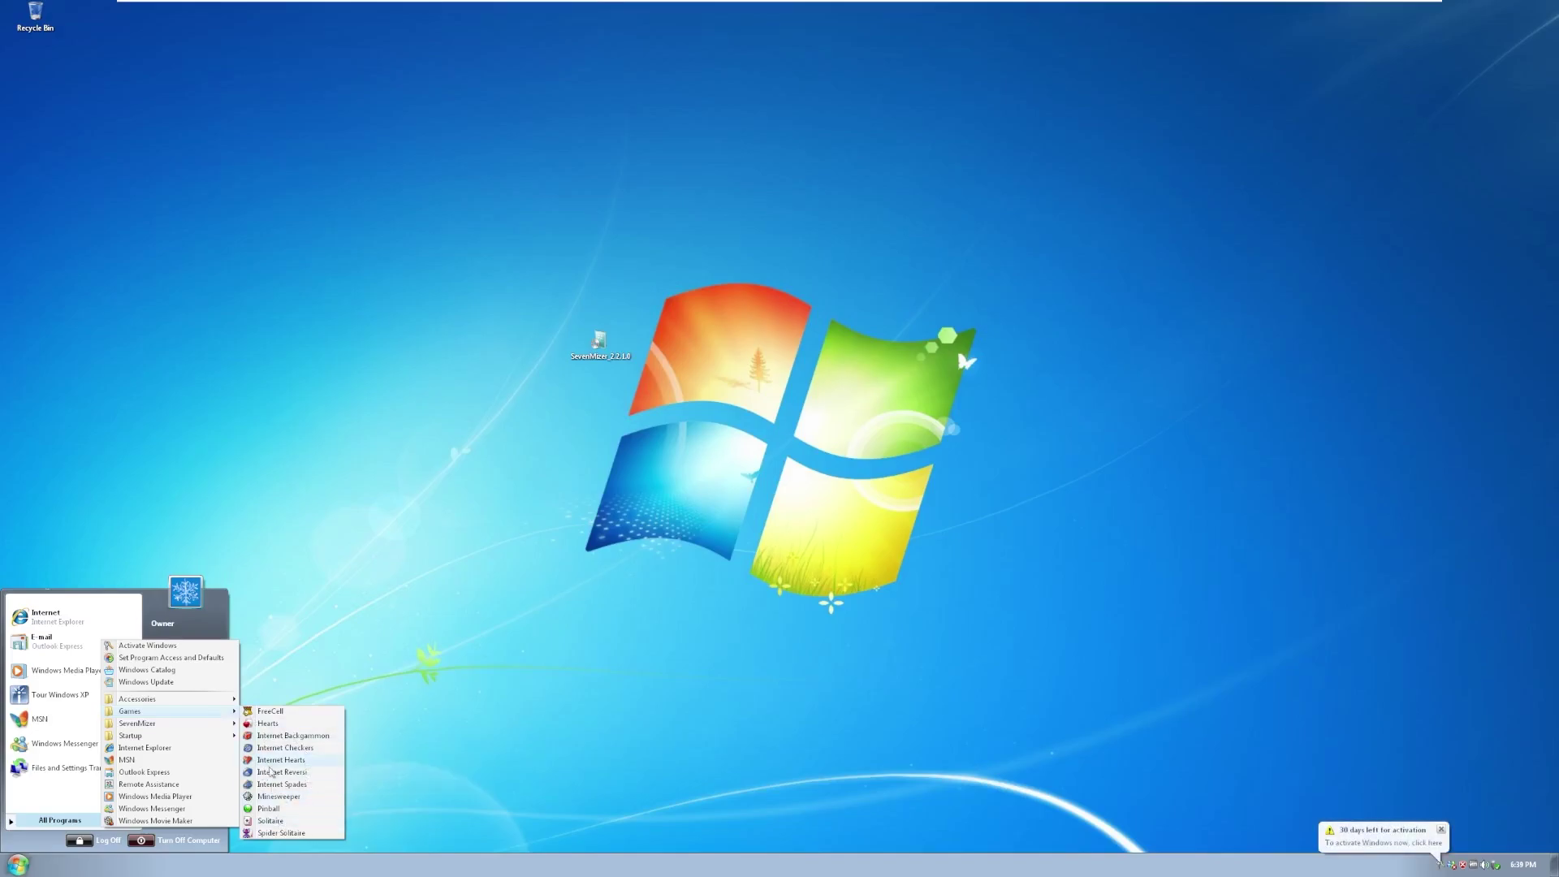
pyautogui.click(271, 724)
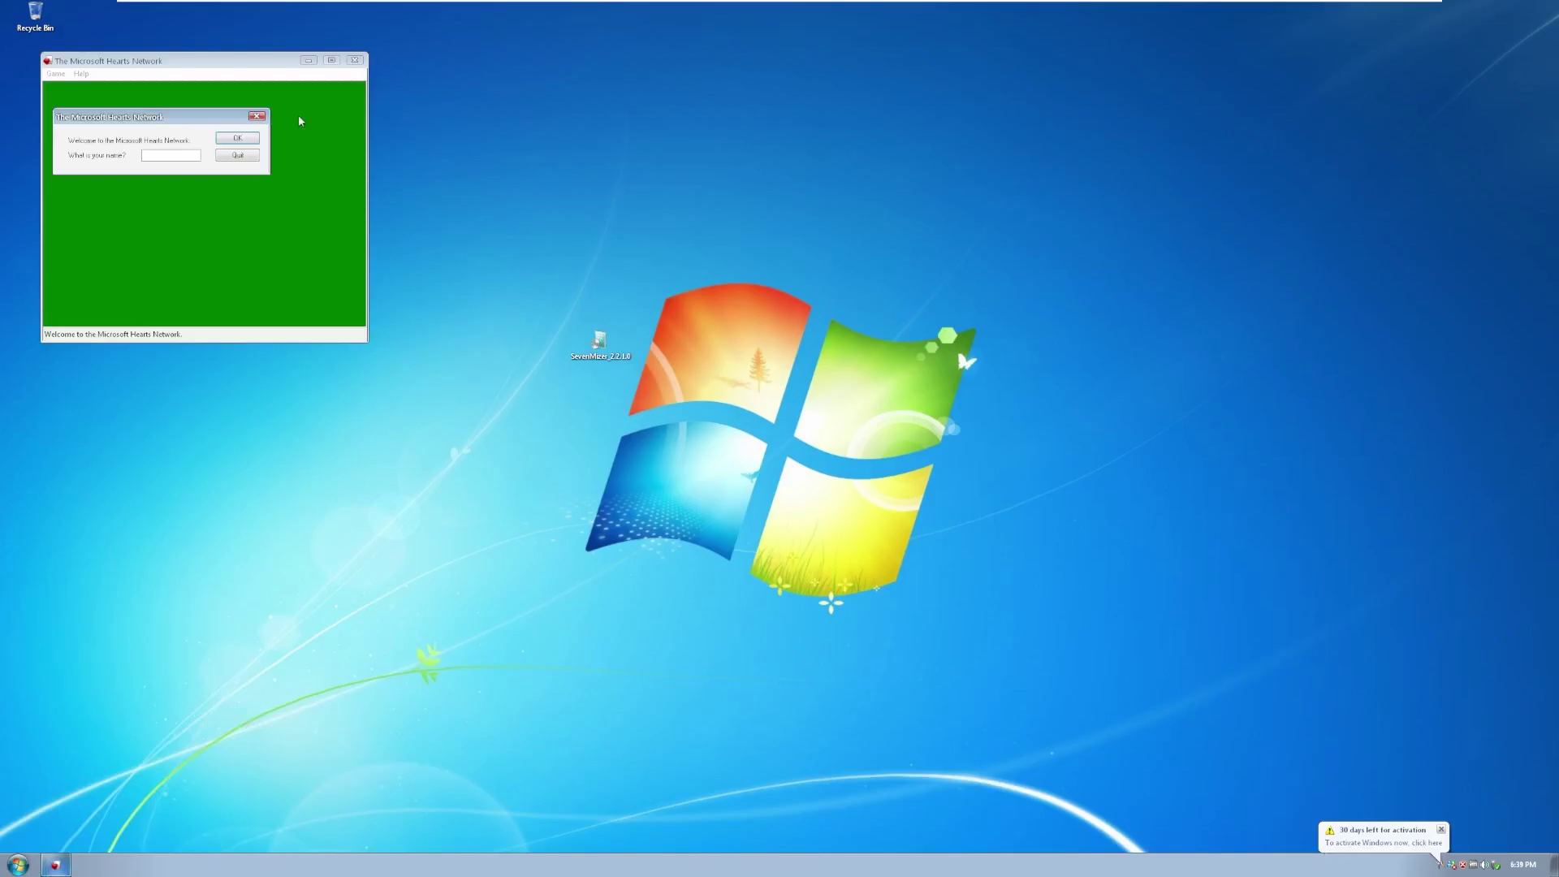
pyautogui.click(263, 118)
pyautogui.click(18, 864)
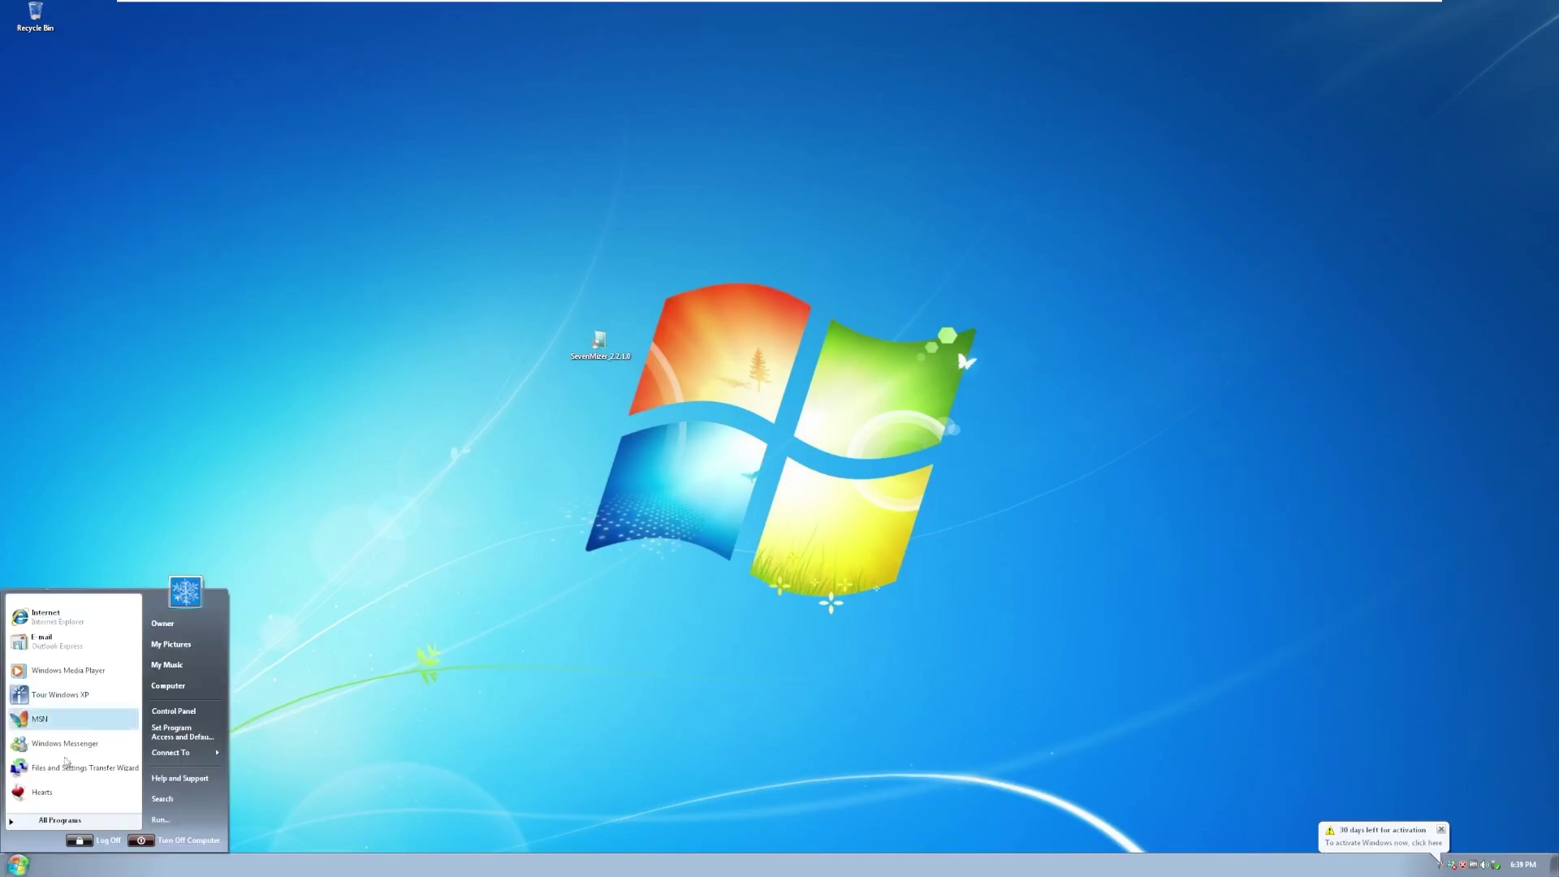
pyautogui.click(73, 795)
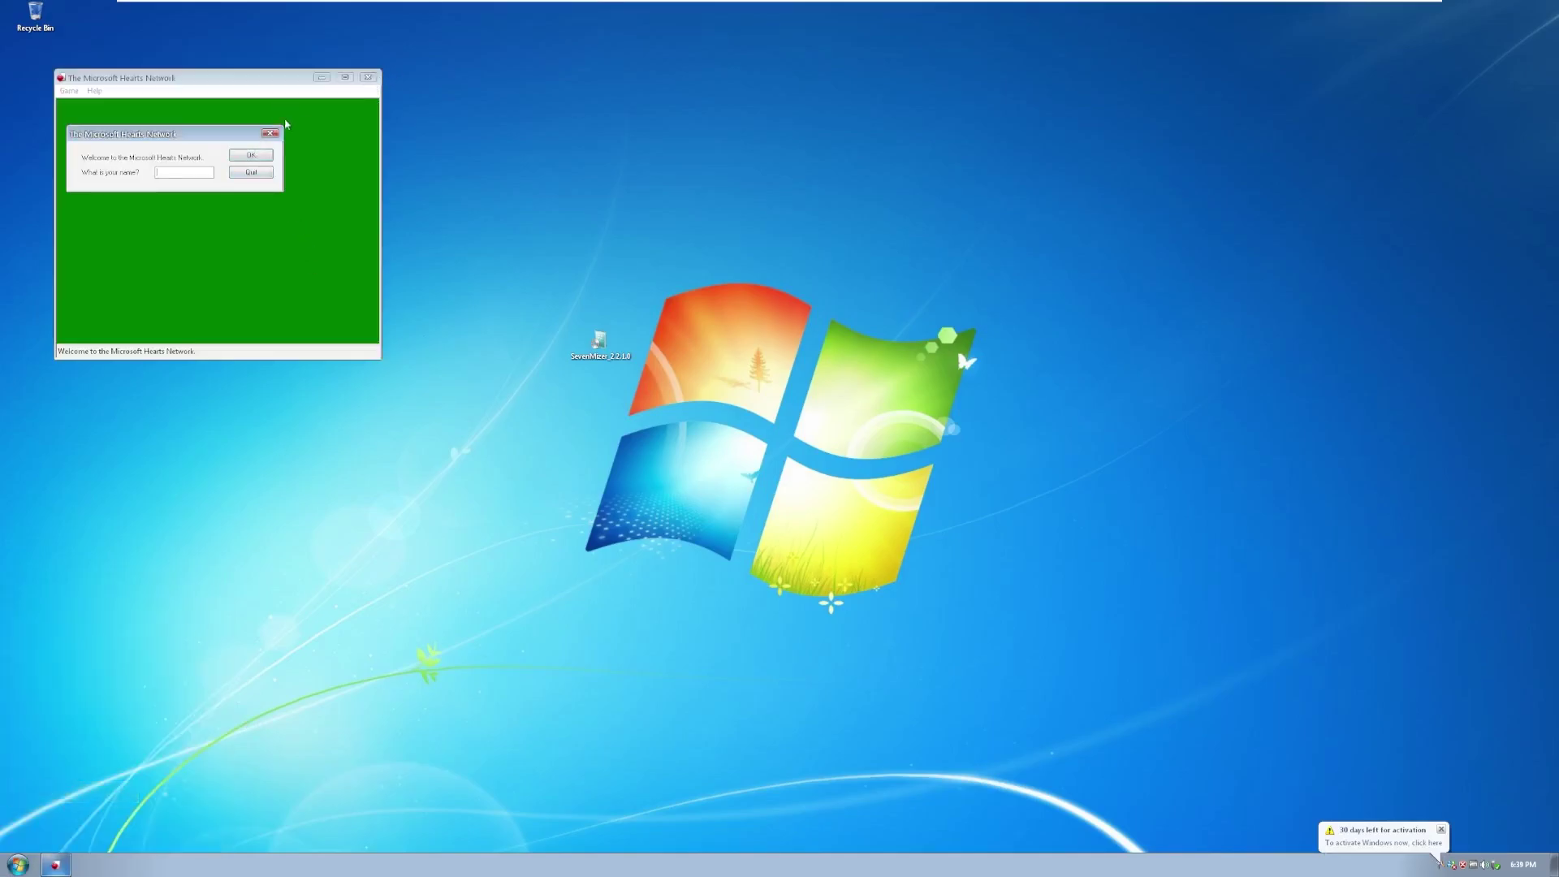
pyautogui.click(269, 133)
pyautogui.press('super')
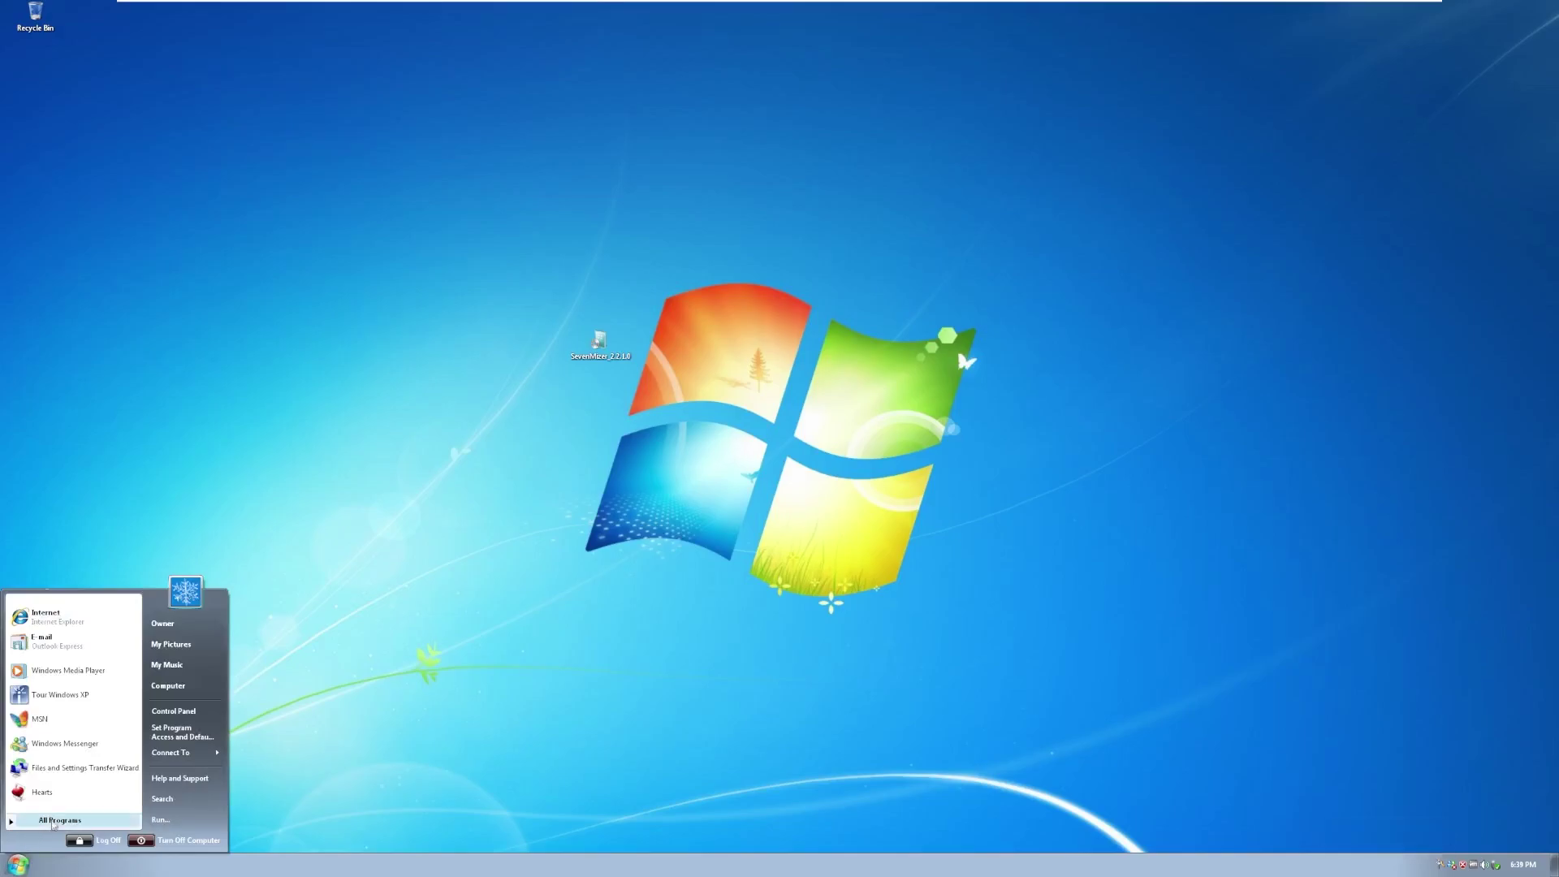
# Open Computer, browse Owner's Documents and My Music, go back, move the window, and close it.
pyautogui.click(195, 686)
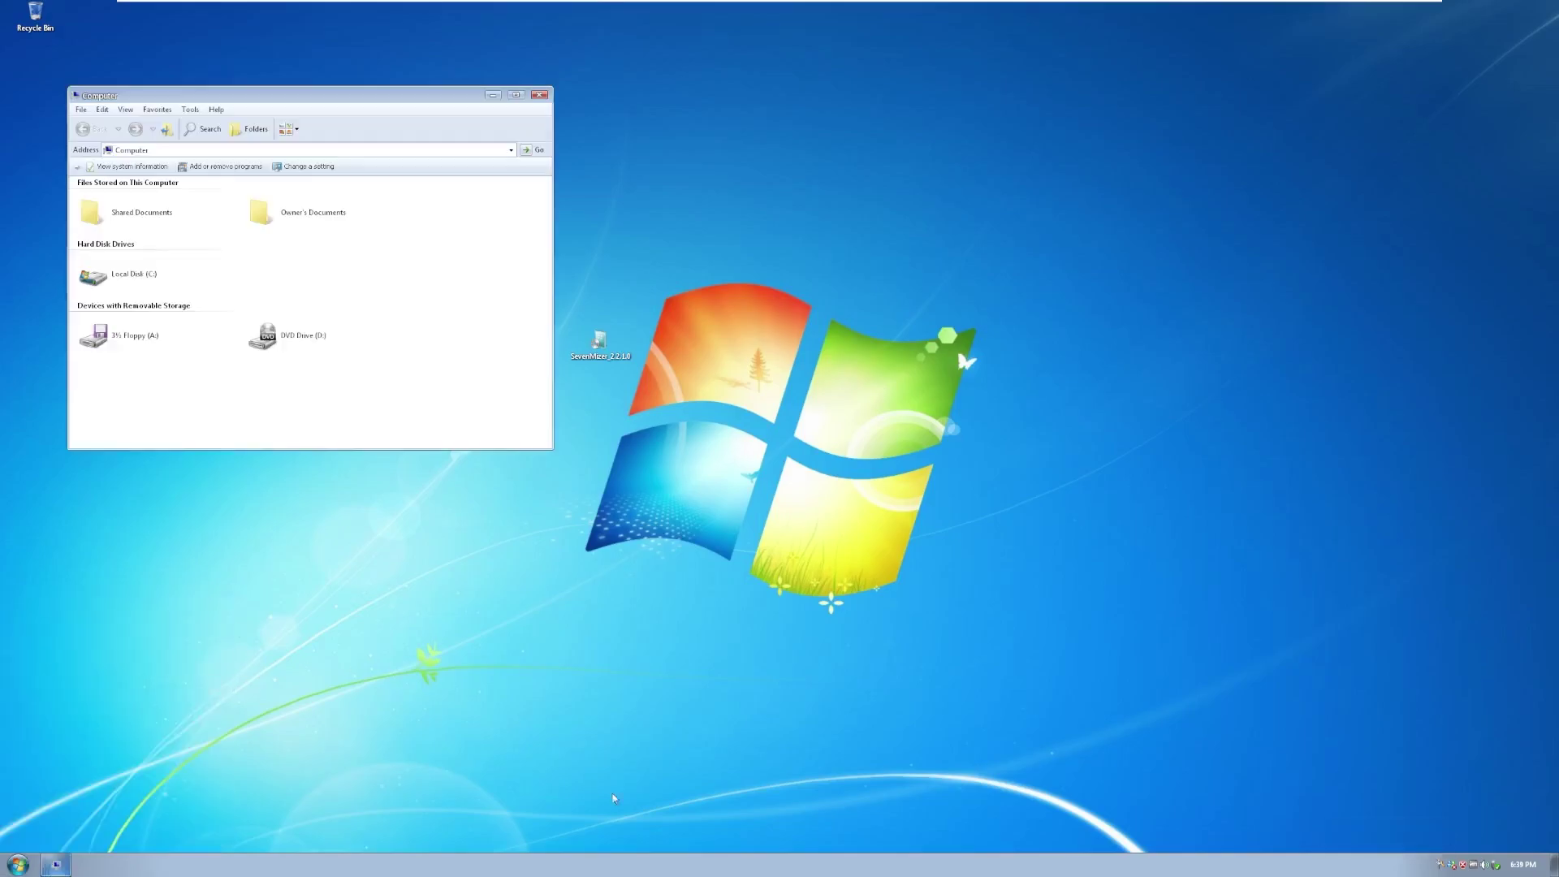
pyautogui.moveTo(346, 95); pyautogui.dragTo(494, 264)
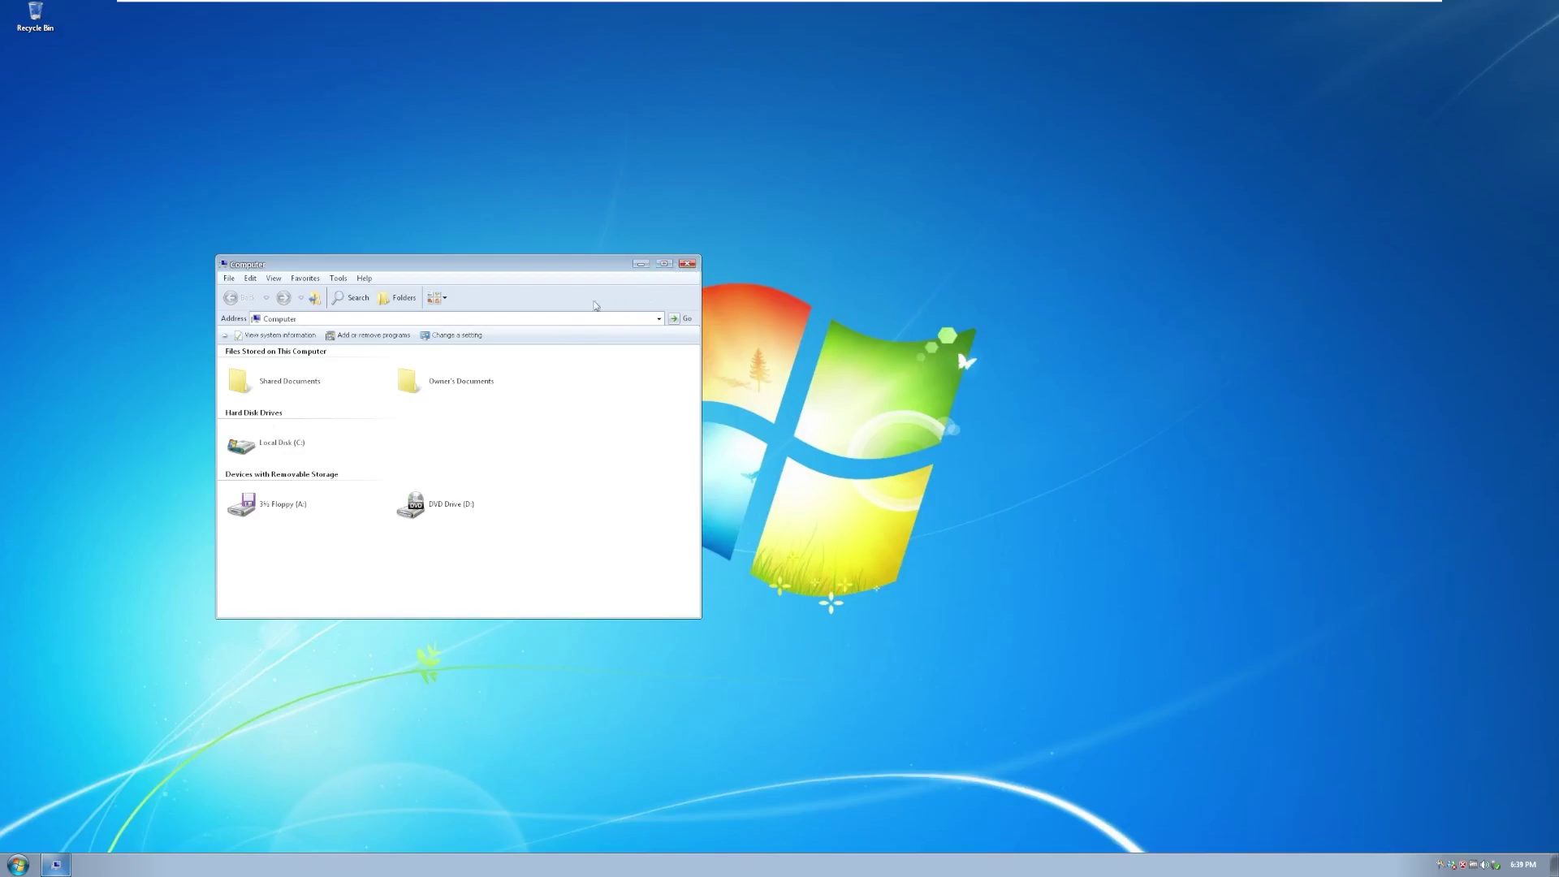
pyautogui.doubleClick(468, 392)
pyautogui.doubleClick(271, 358)
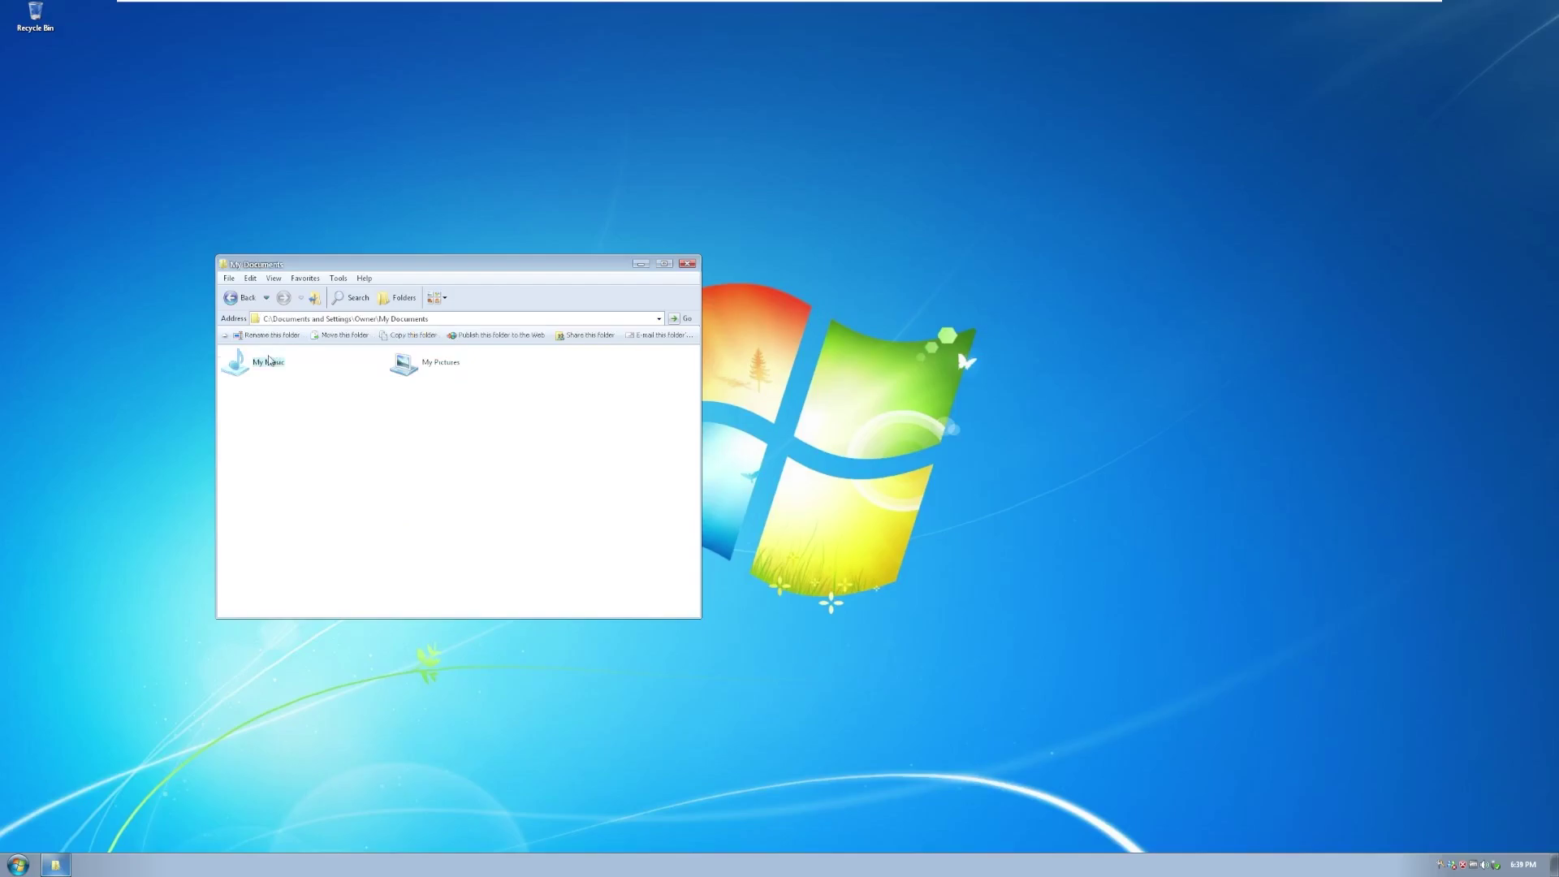
pyautogui.doubleClick(231, 298)
pyautogui.moveTo(291, 262); pyautogui.dragTo(472, 373)
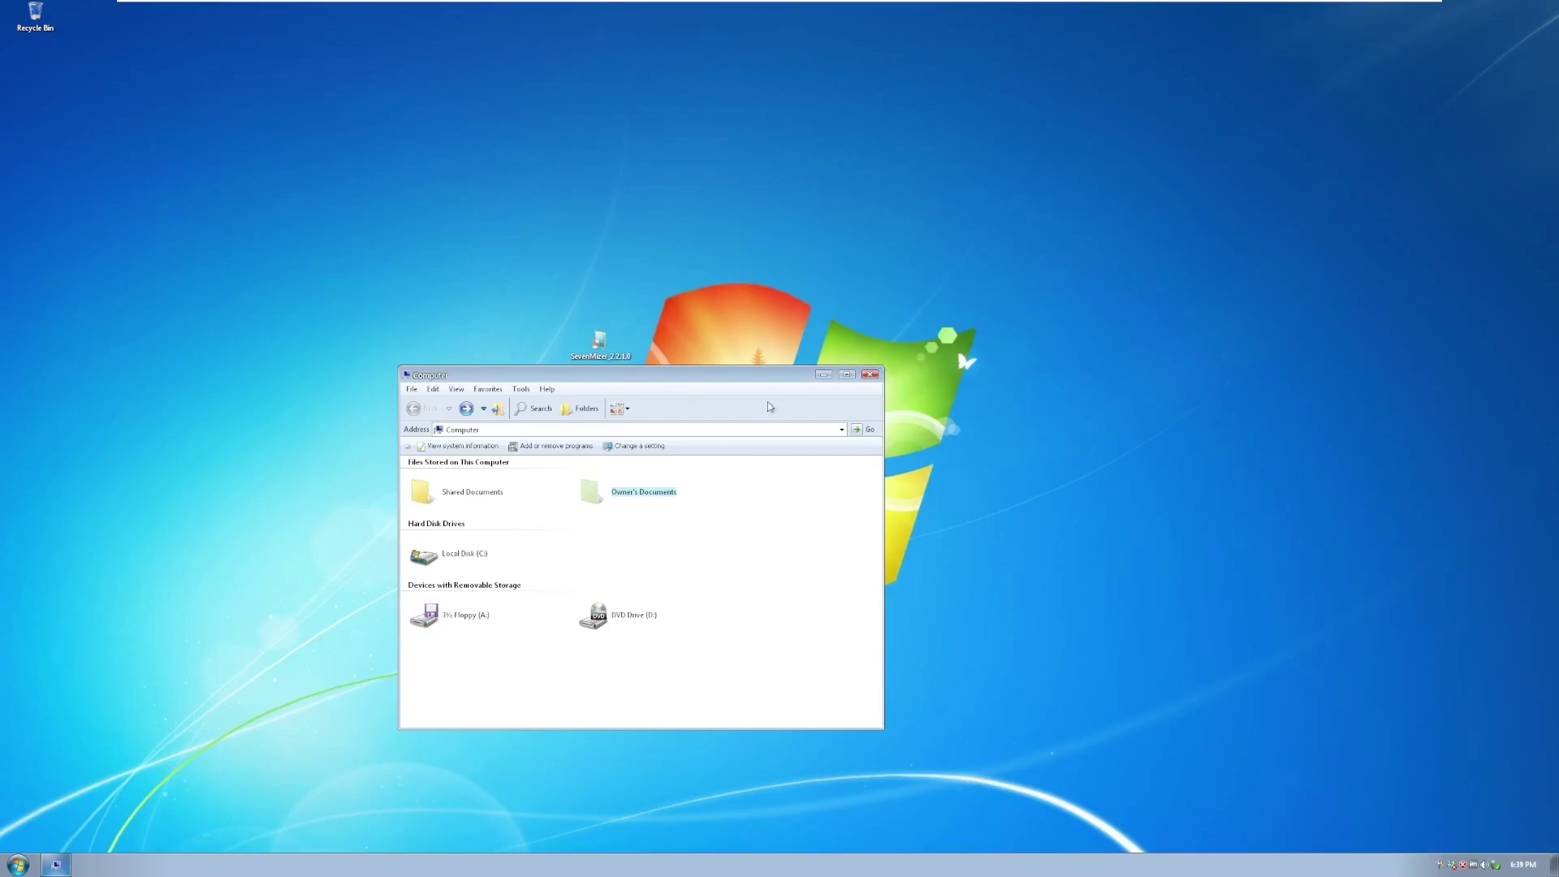
pyautogui.moveTo(726, 383); pyautogui.dragTo(716, 481)
pyautogui.click(858, 477)
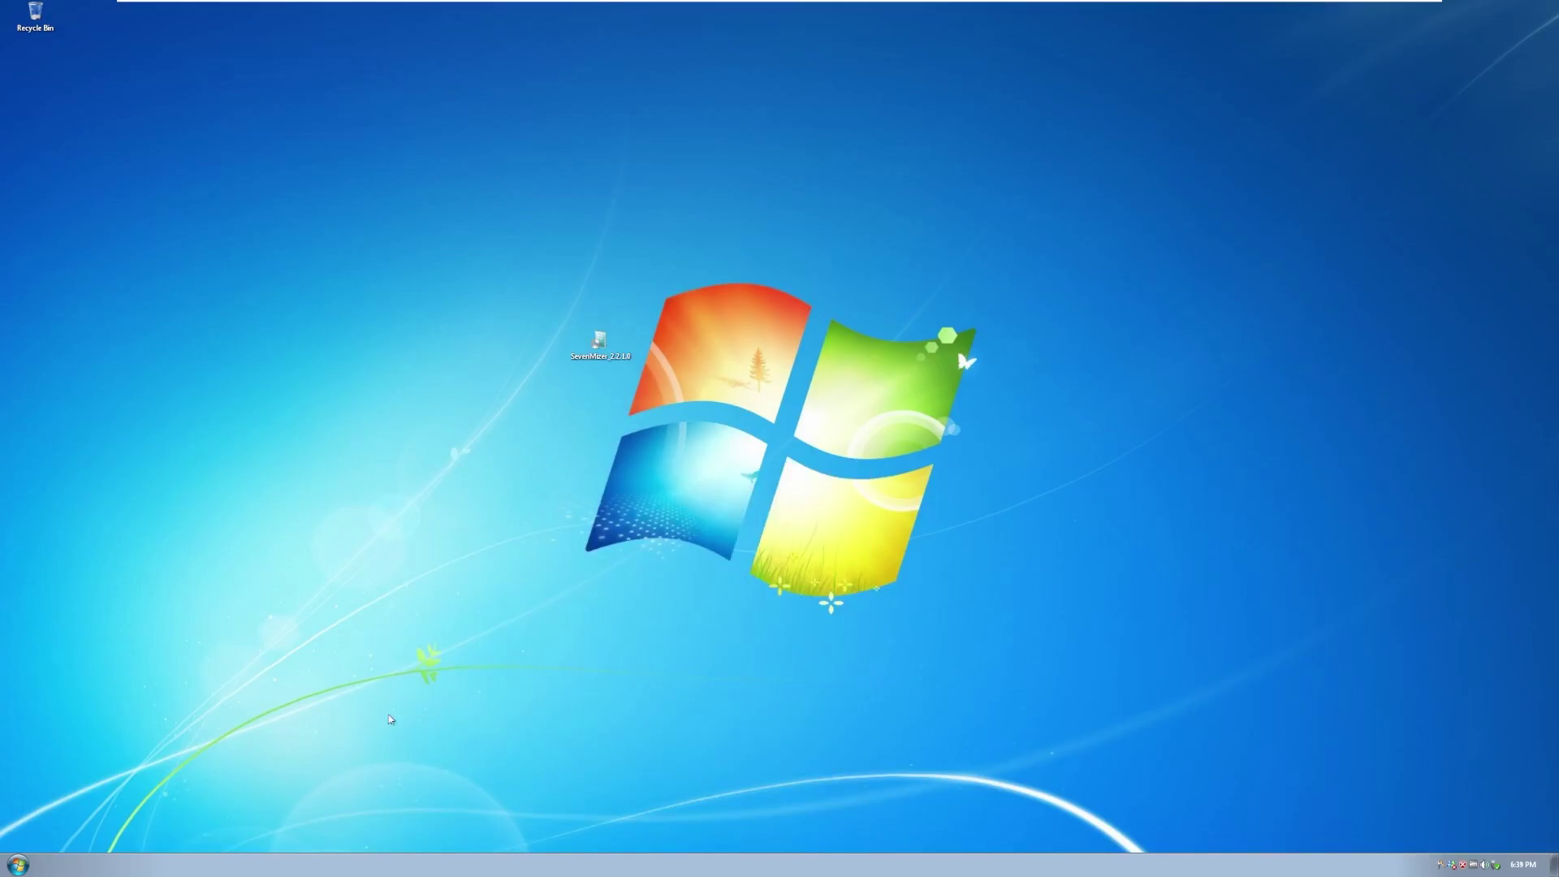
pyautogui.click(18, 864)
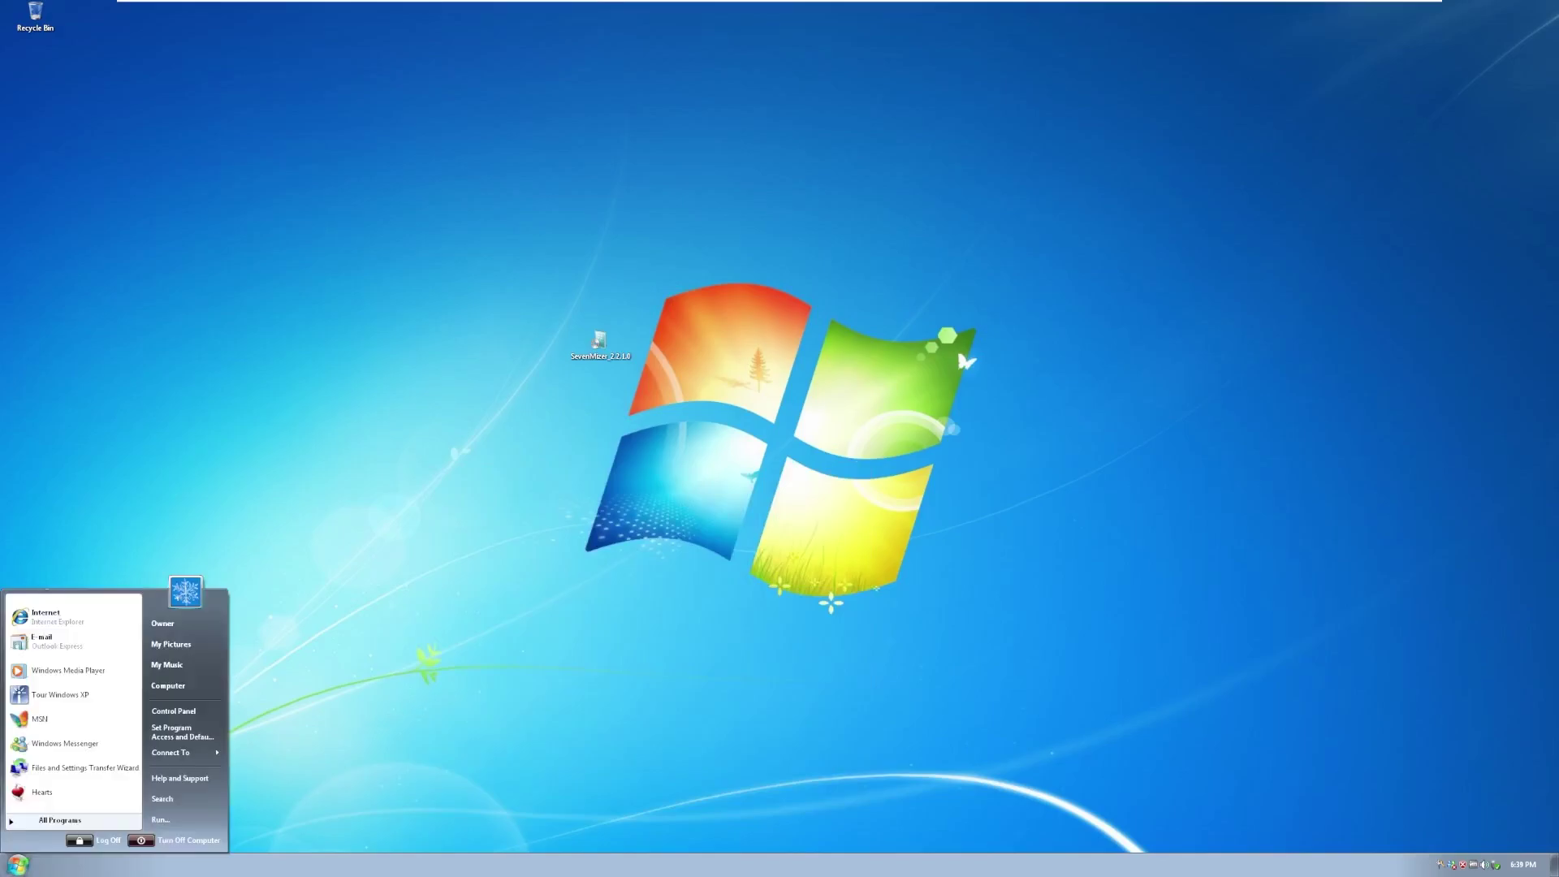
pyautogui.click(338, 777)
pyautogui.press('super+r')
pyautogui.write('winver')
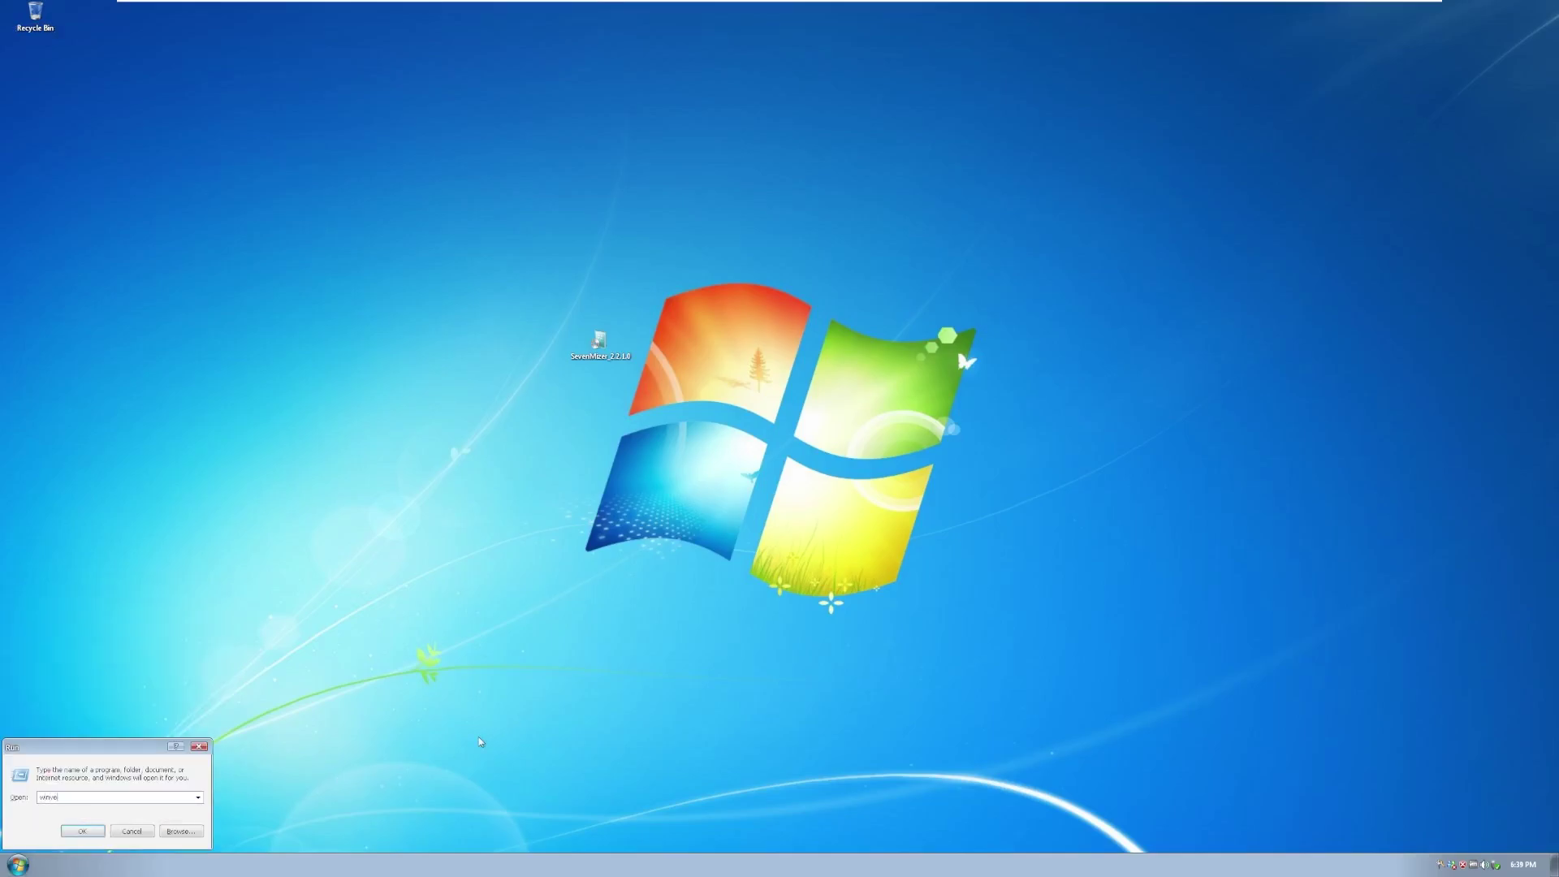
pyautogui.press('Return')
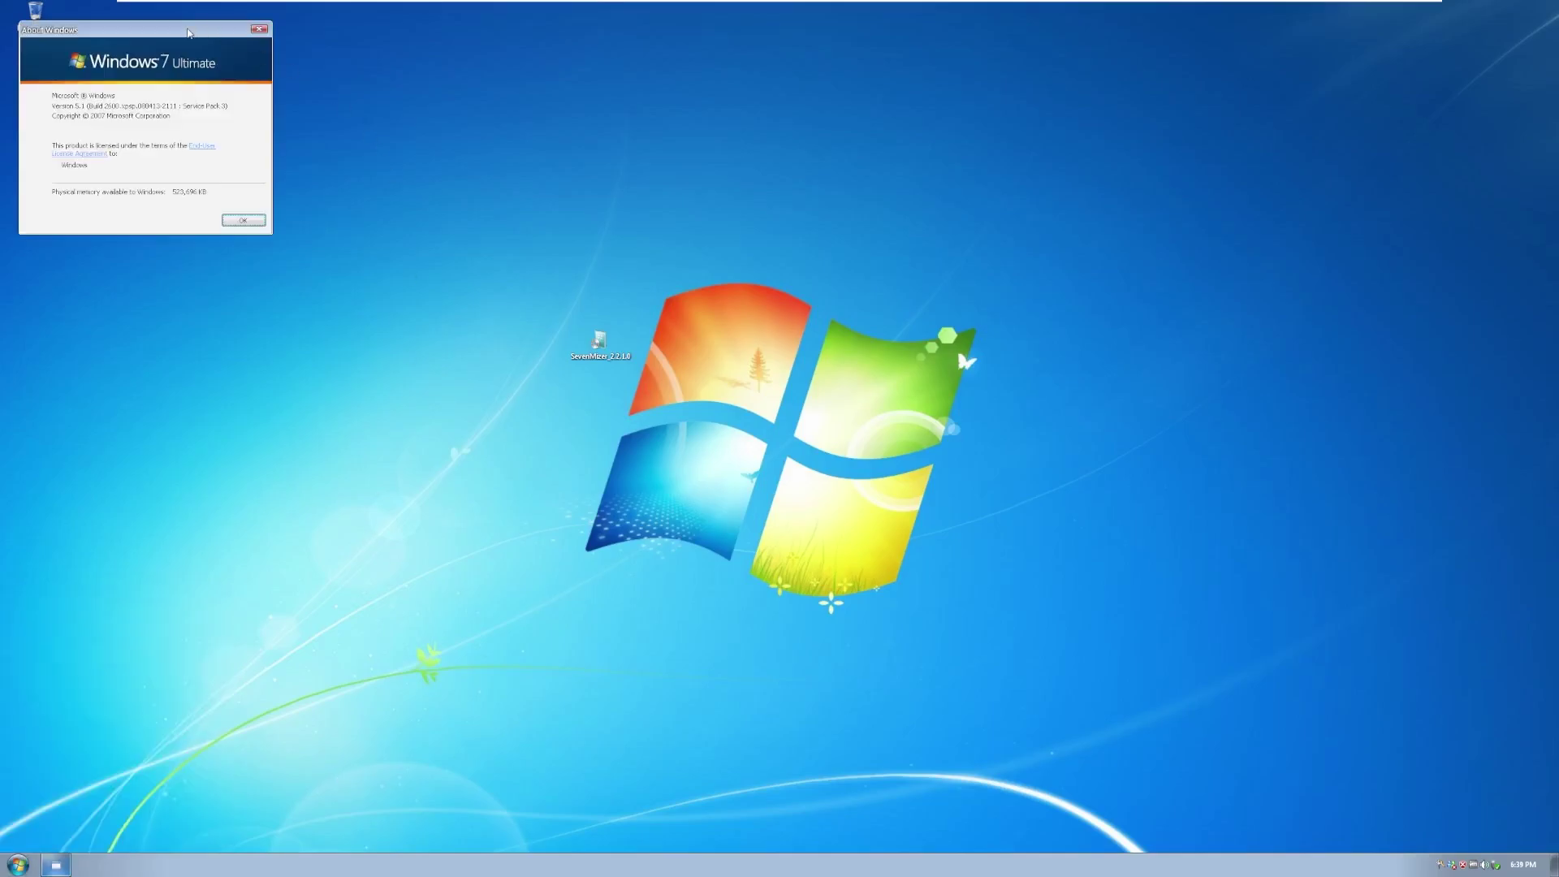
pyautogui.moveTo(186, 30); pyautogui.dragTo(587, 284)
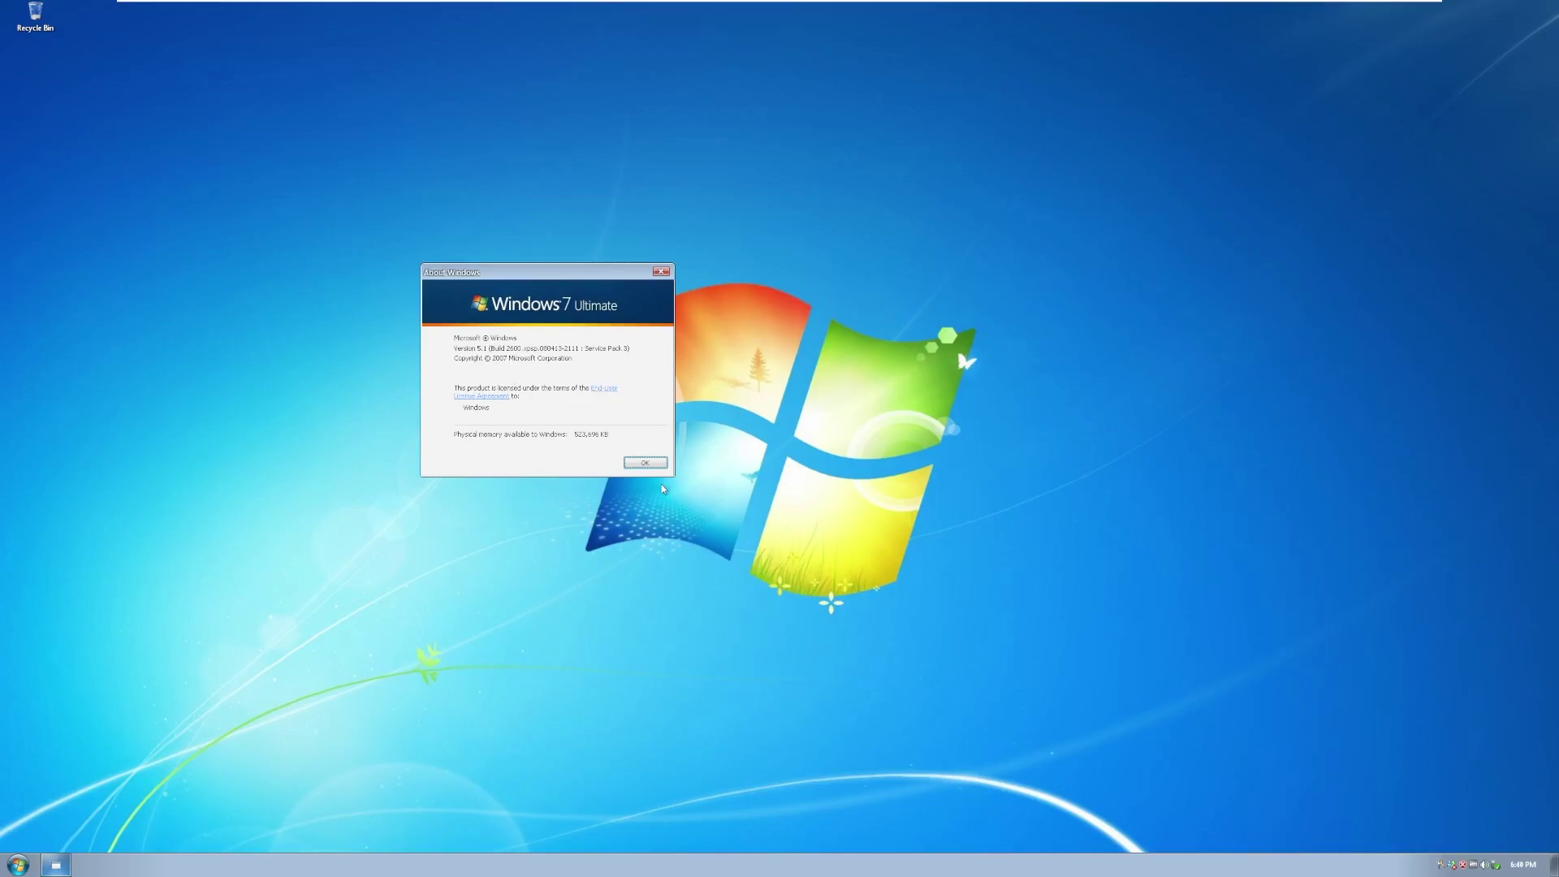
pyautogui.press('Return')
pyautogui.click(18, 864)
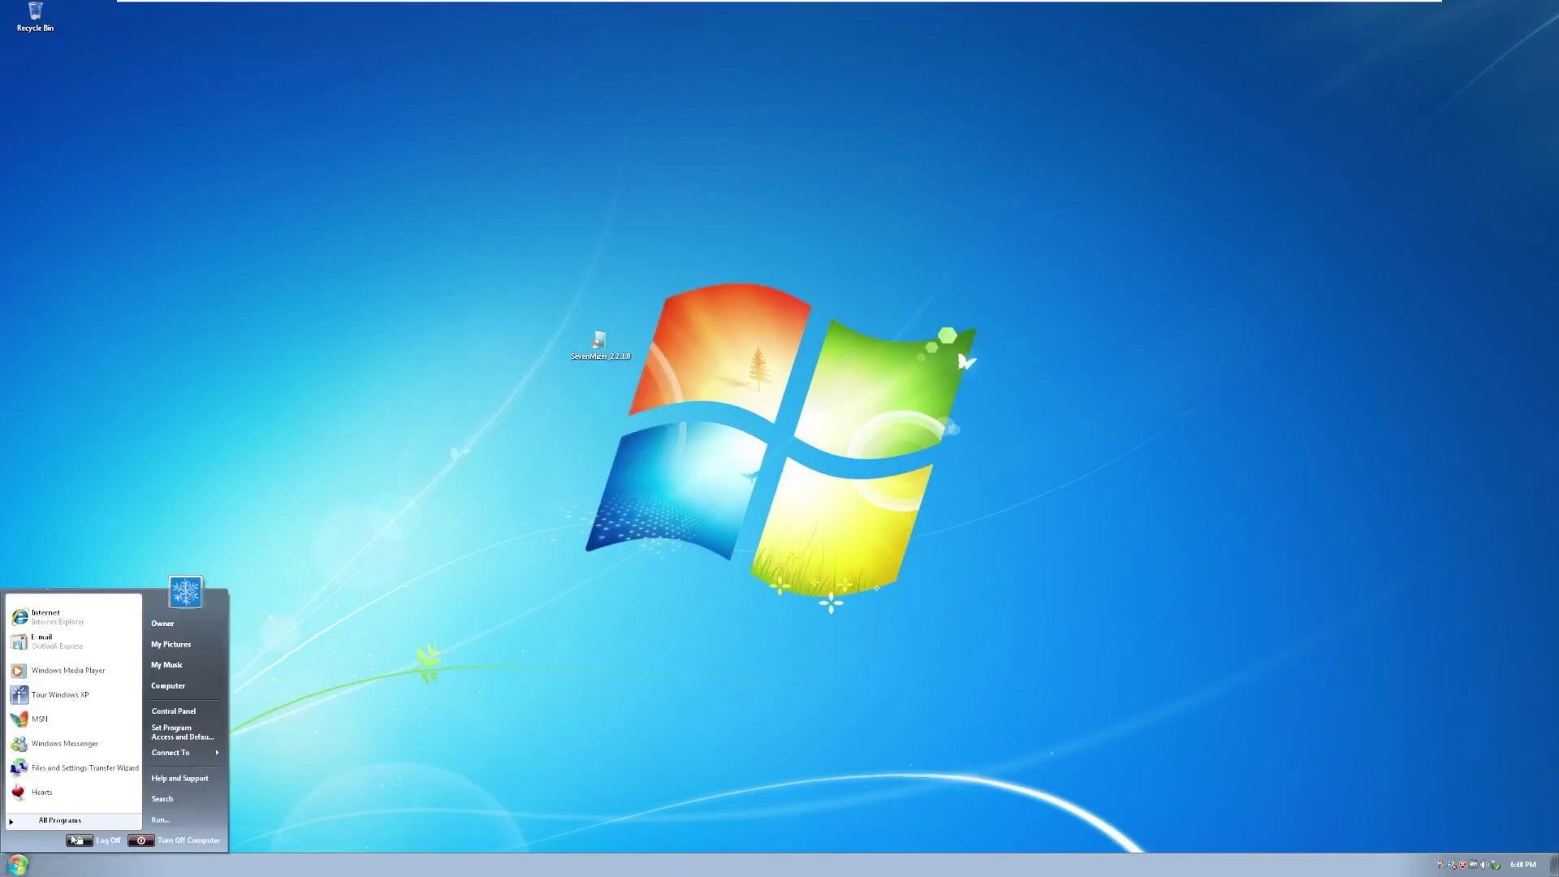
pyautogui.rightClick(457, 870)
pyautogui.click(487, 832)
pyautogui.click(71, 47)
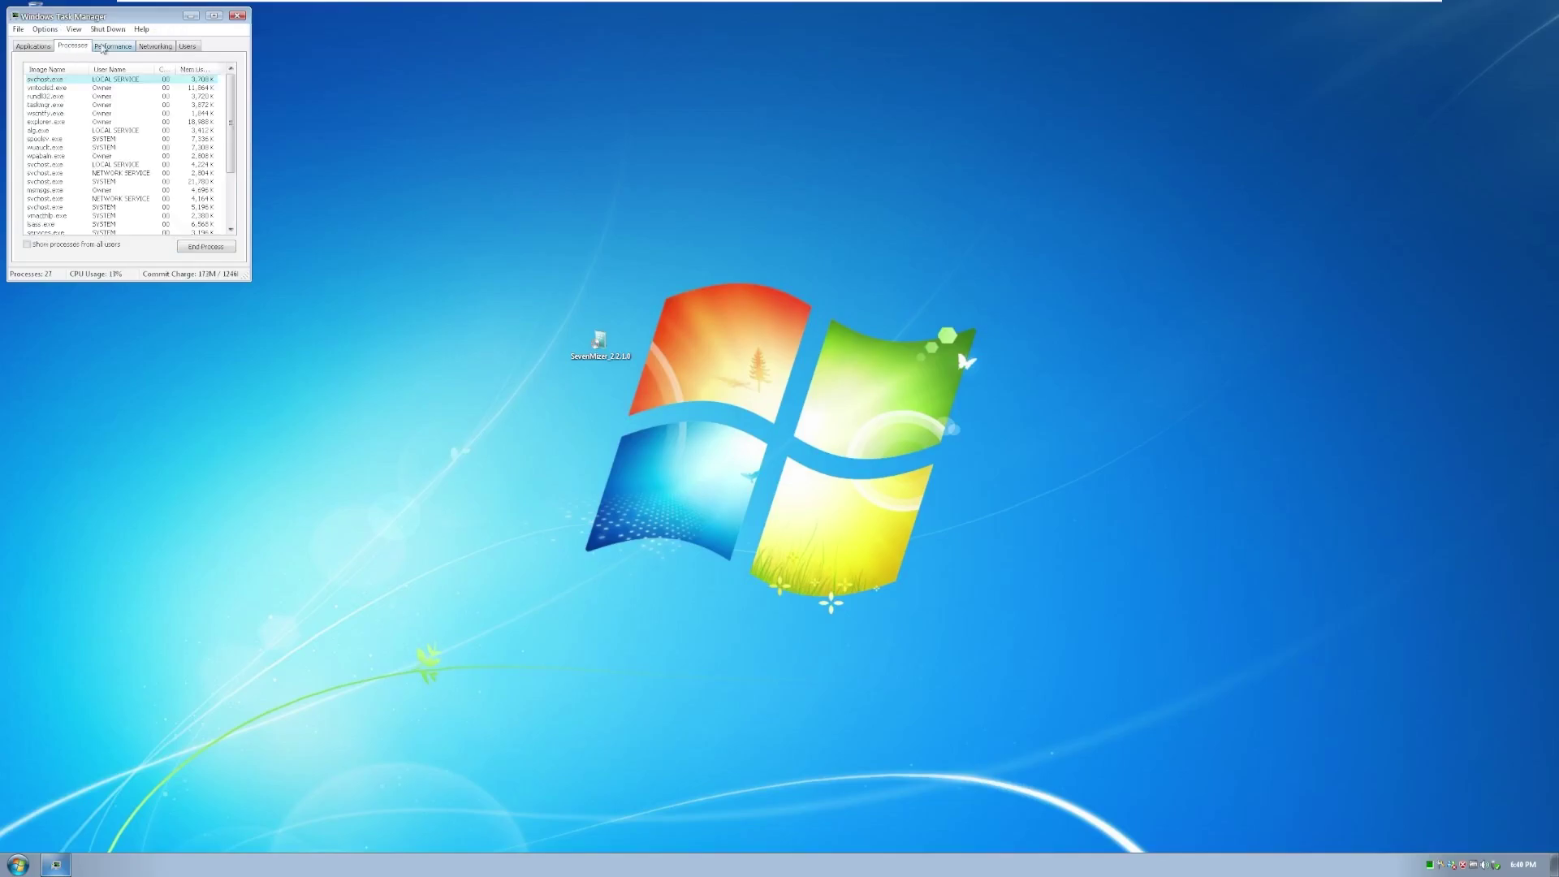
pyautogui.click(112, 47)
pyautogui.moveTo(157, 19); pyautogui.dragTo(655, 250)
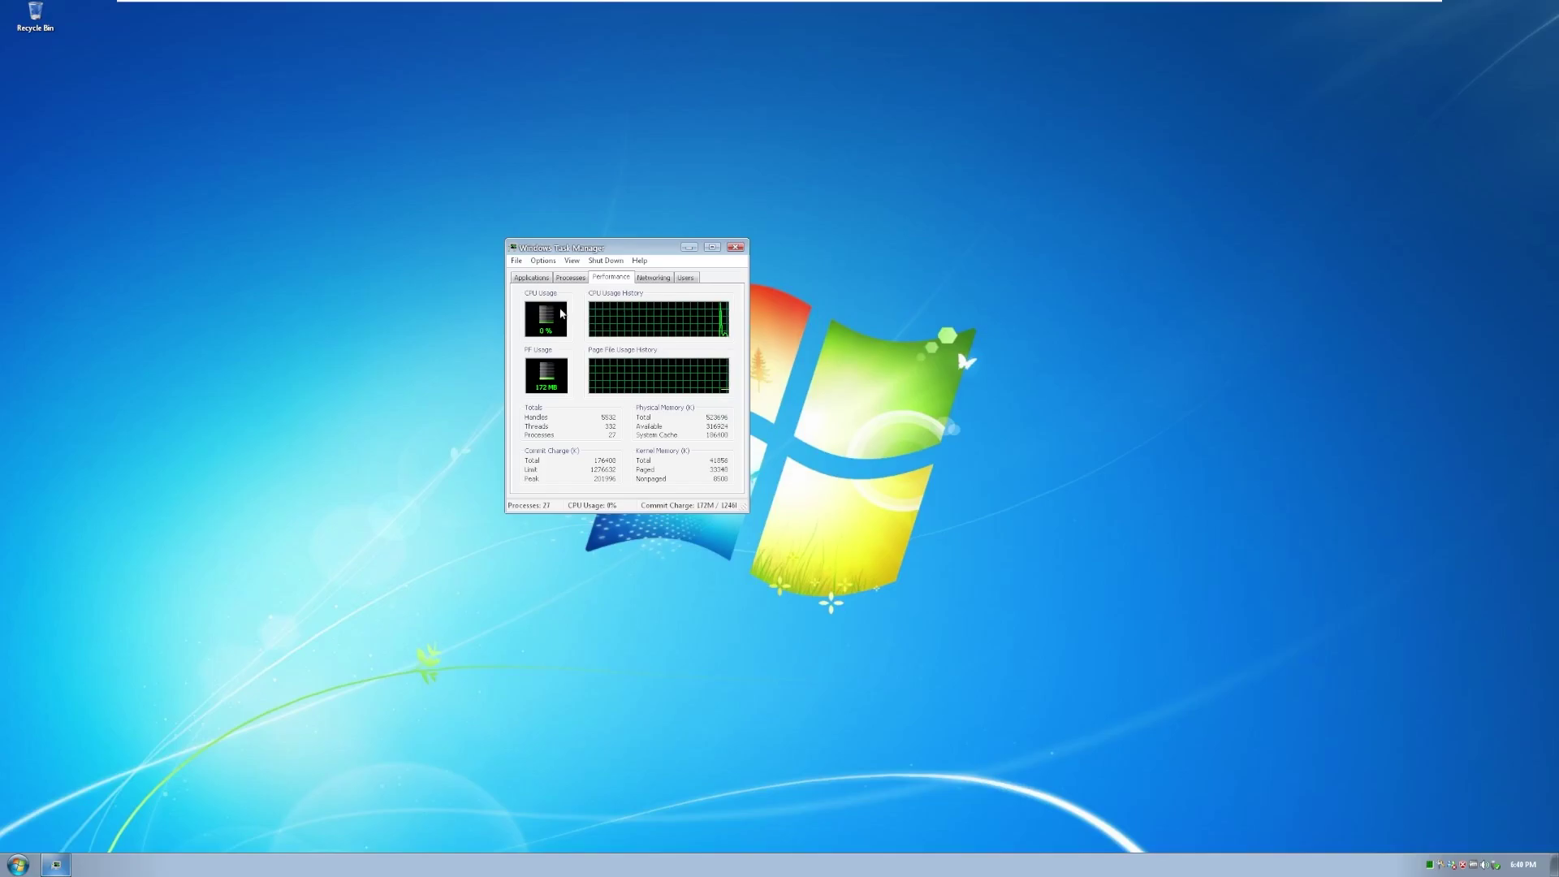
pyautogui.click(18, 864)
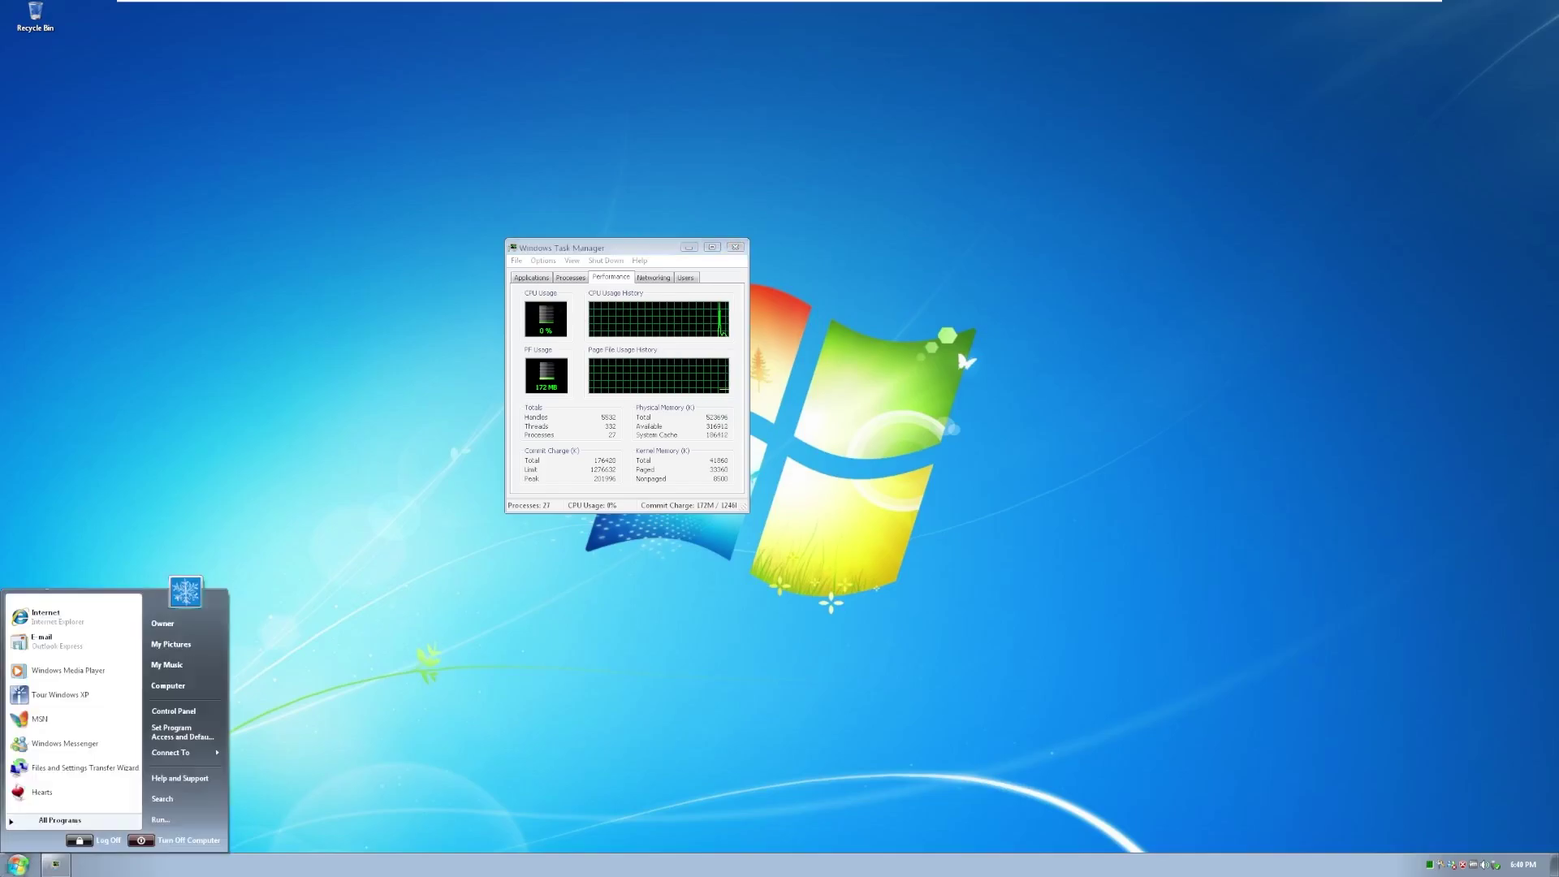
pyautogui.rightClick(199, 690)
pyautogui.click(228, 806)
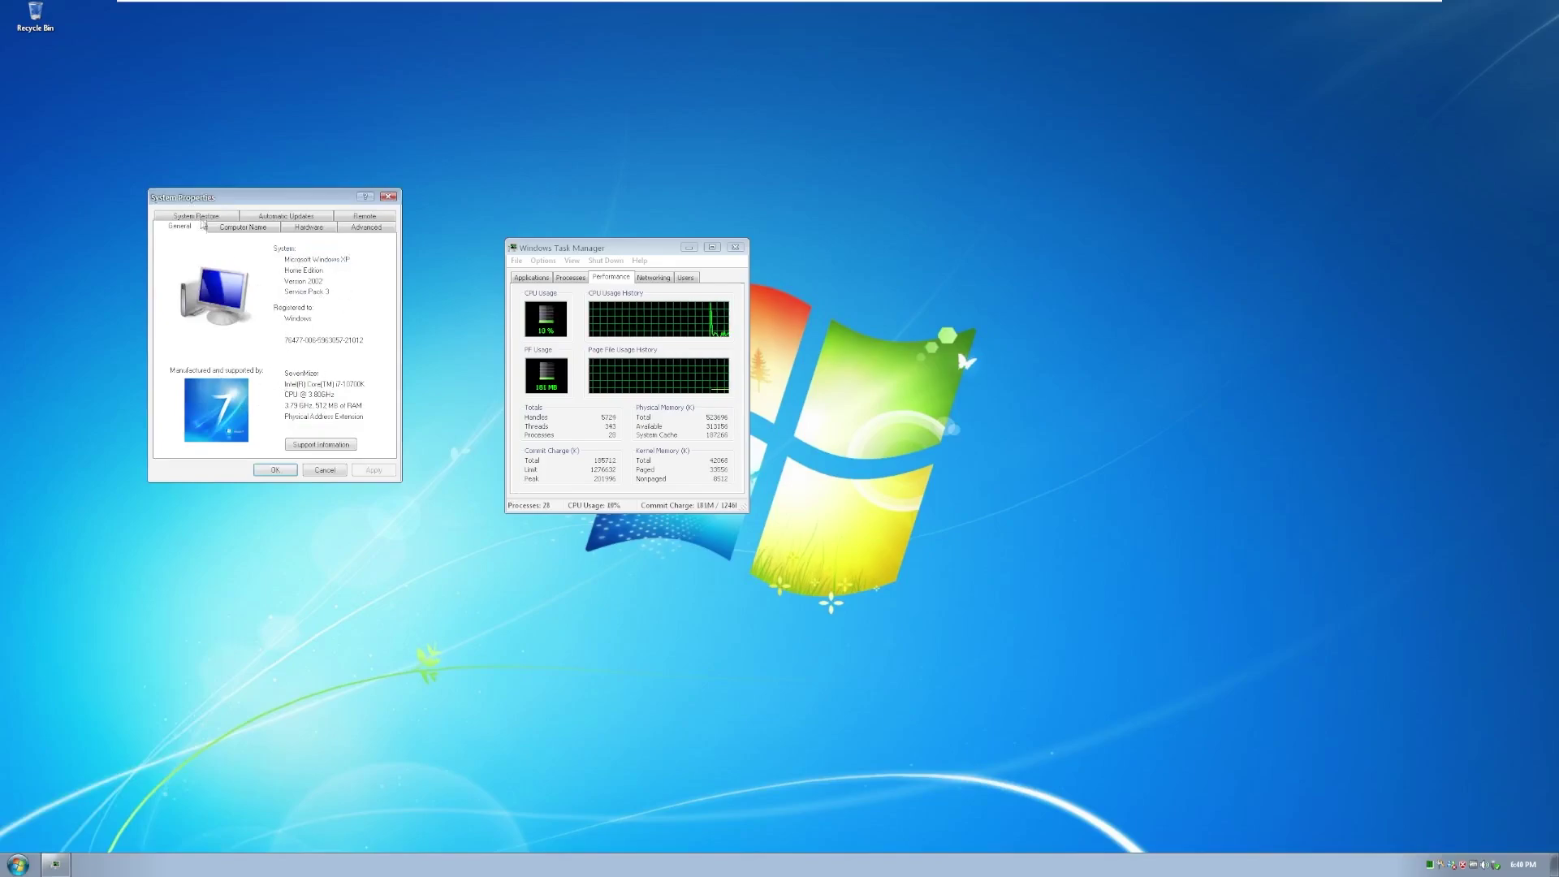
pyautogui.click(254, 229)
pyautogui.click(302, 228)
pyautogui.click(336, 227)
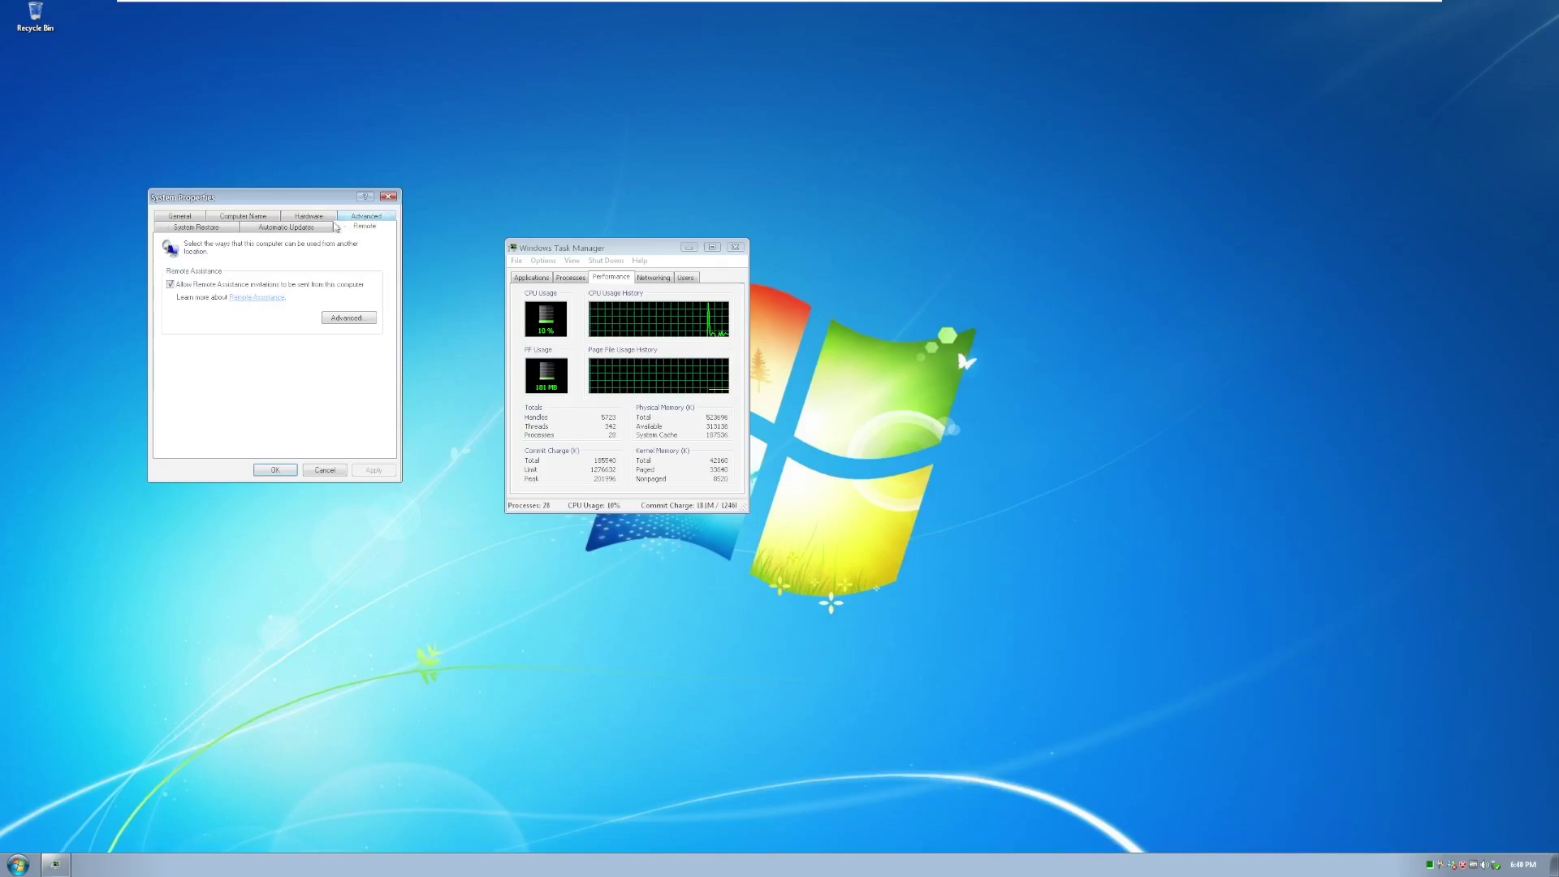
pyautogui.click(180, 227)
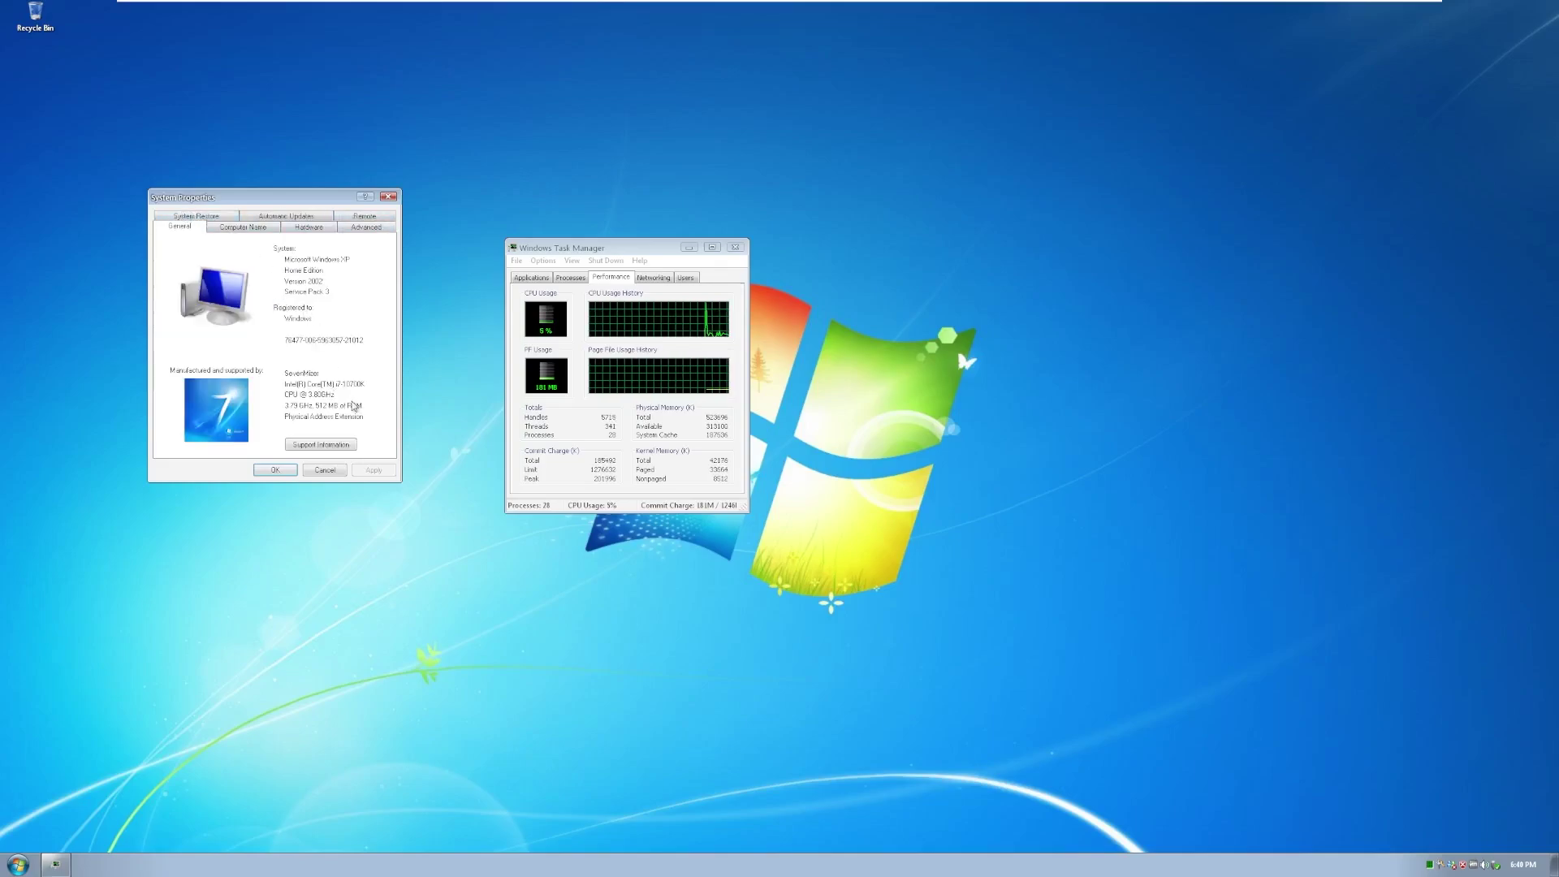
pyautogui.click(388, 196)
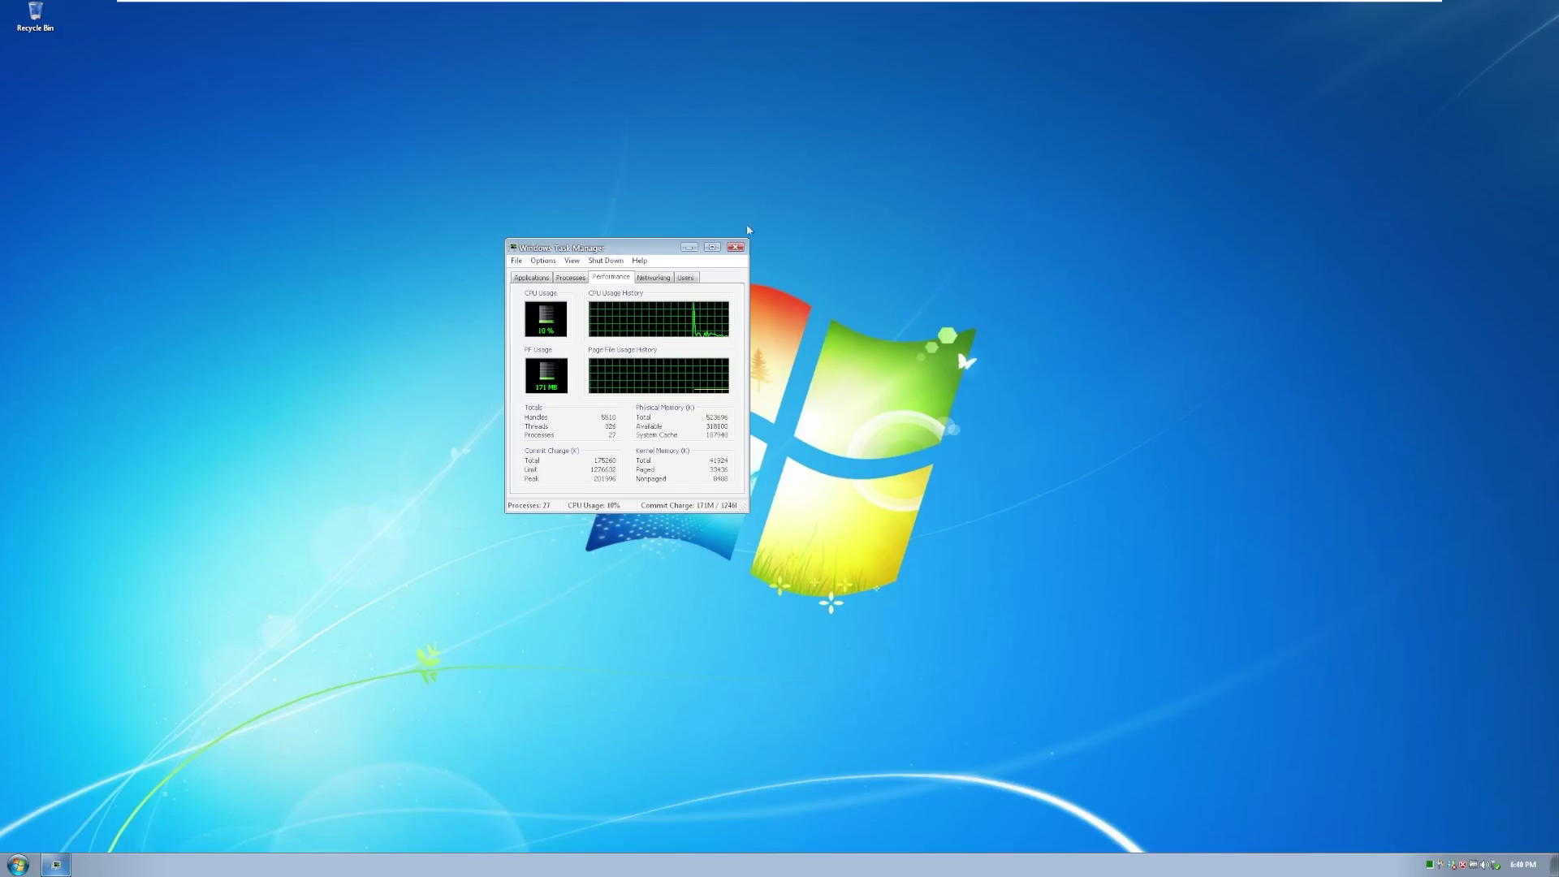
pyautogui.click(735, 248)
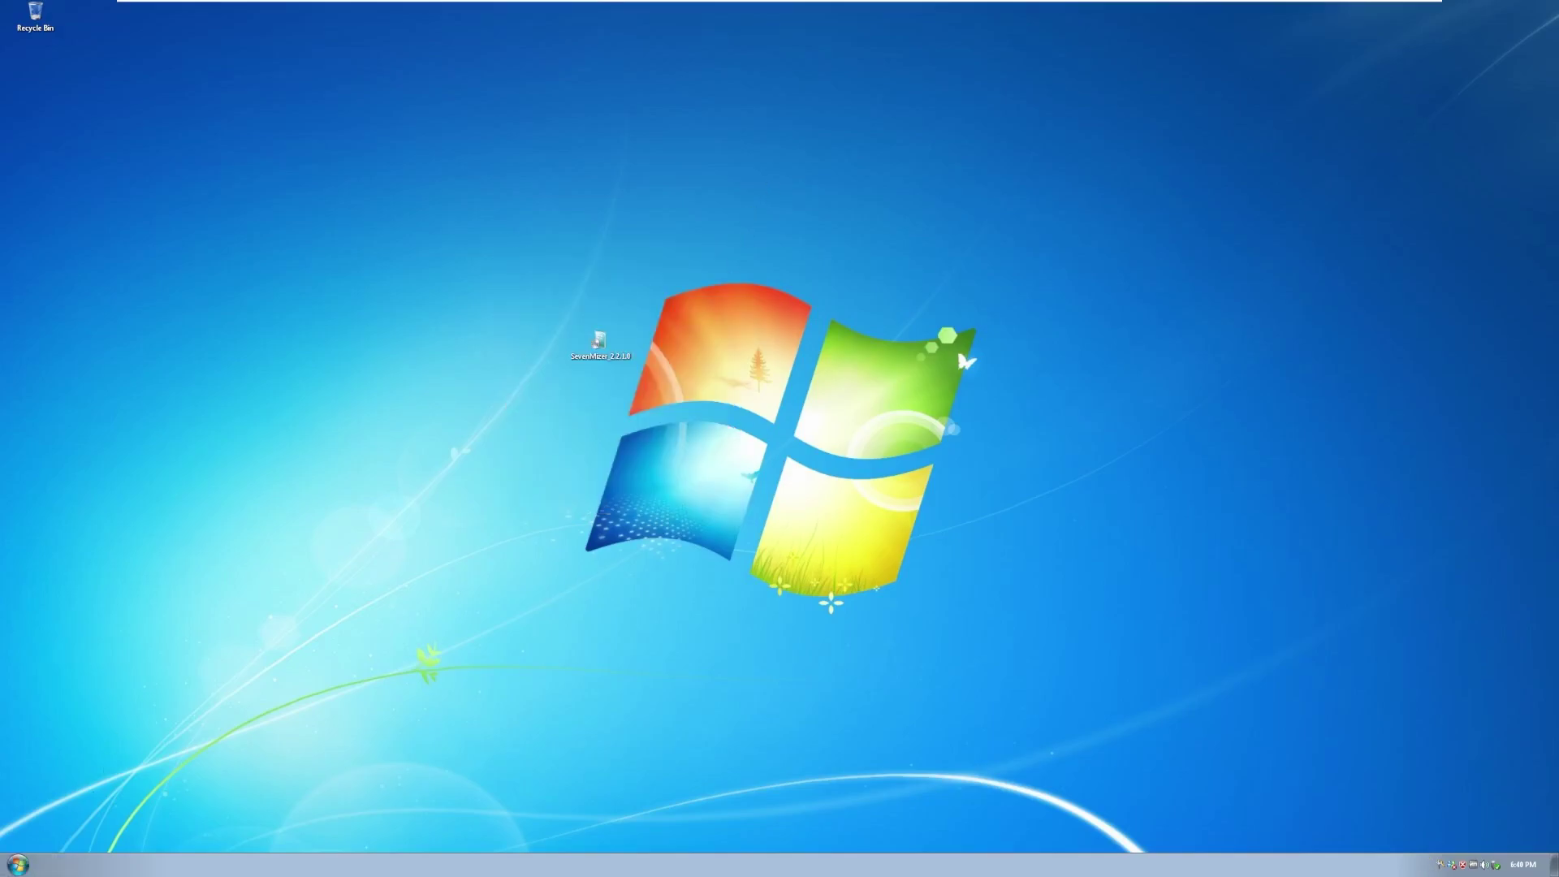
pyautogui.click(17, 864)
pyautogui.moveTo(60, 820)
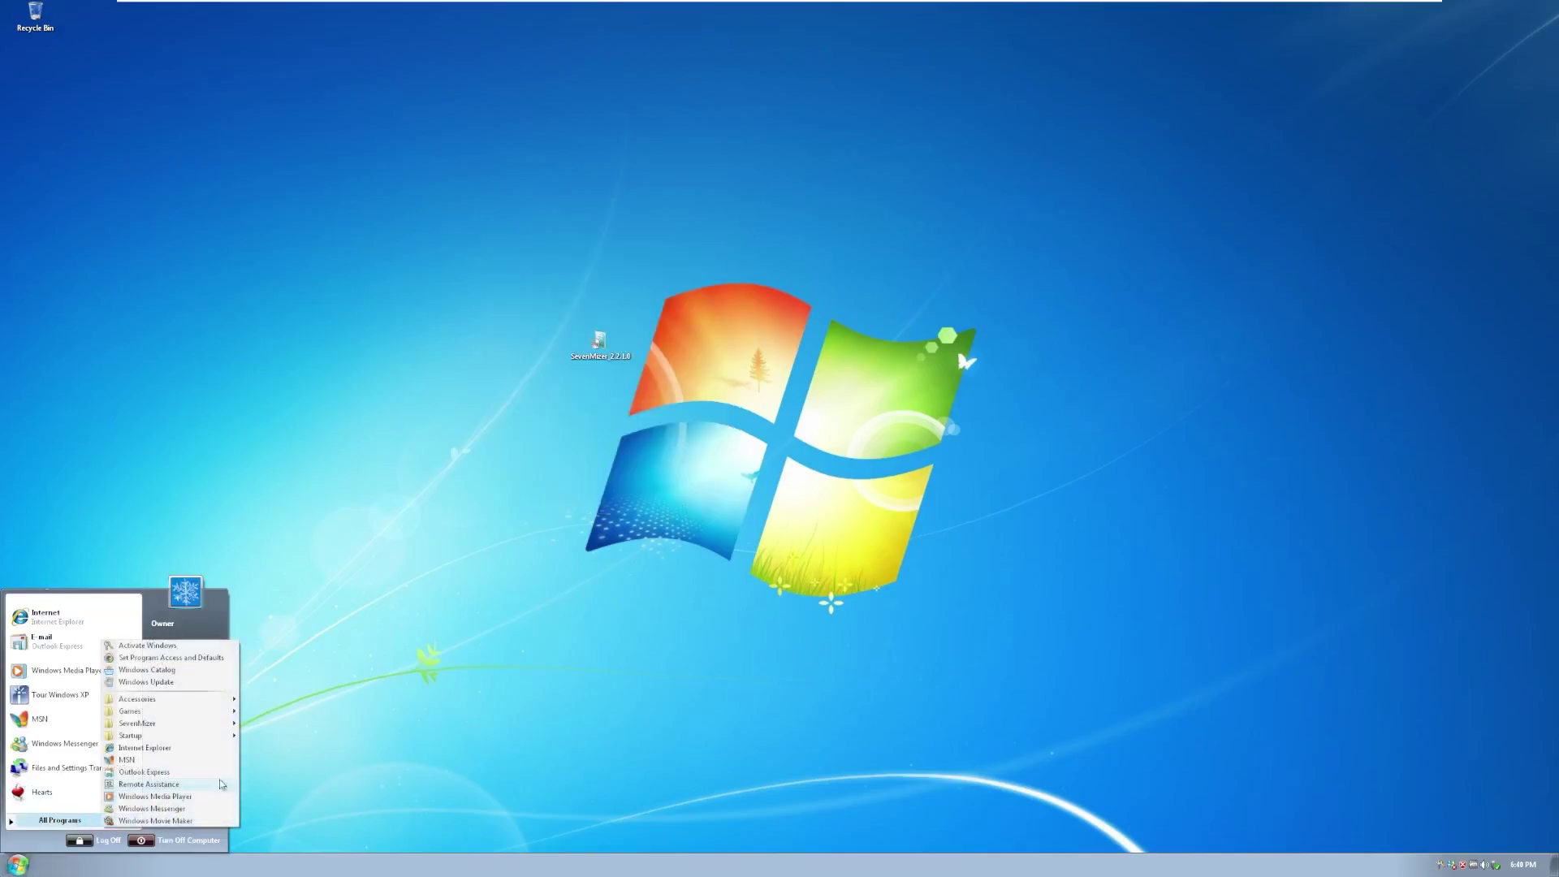
pyautogui.click(333, 771)
pyautogui.click(18, 864)
pyautogui.click(175, 707)
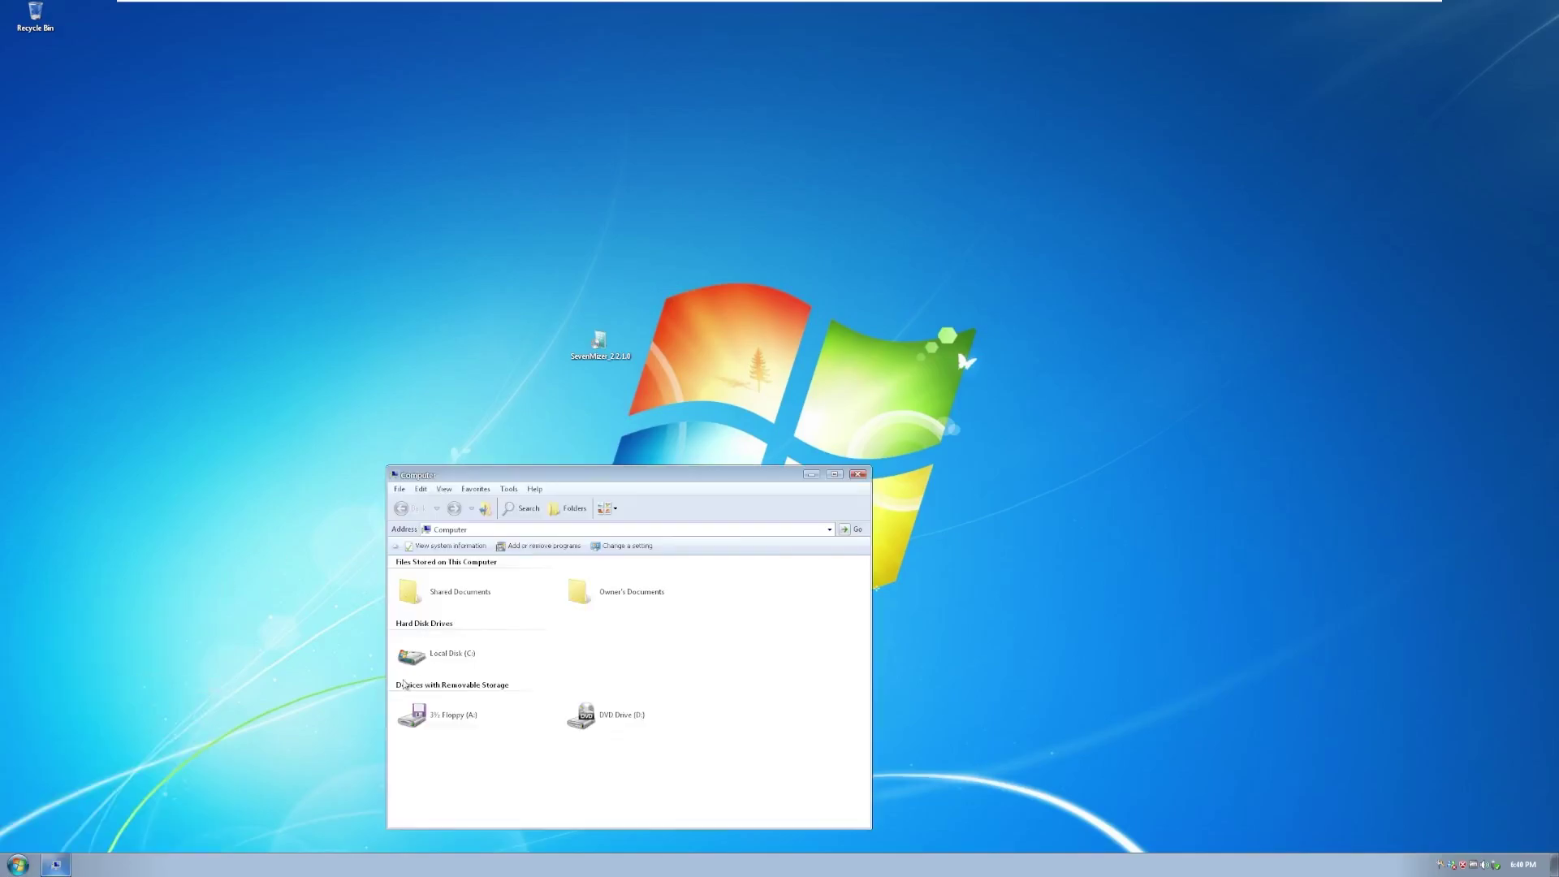
pyautogui.doubleClick(429, 655)
pyautogui.click(477, 627)
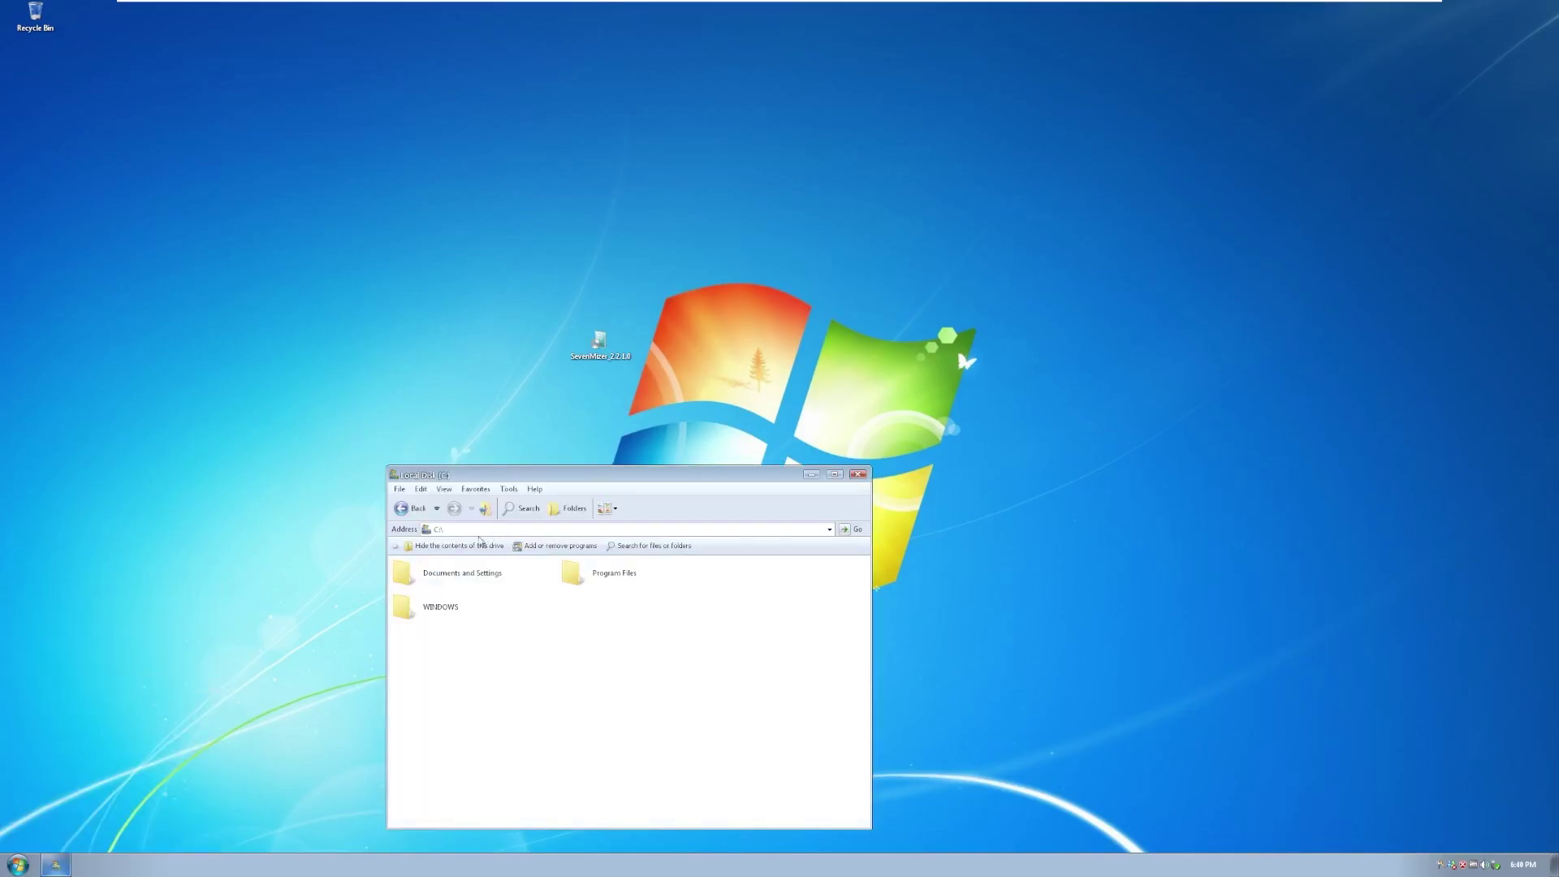
pyautogui.click(410, 508)
pyautogui.rightClick(449, 650)
pyautogui.click(509, 777)
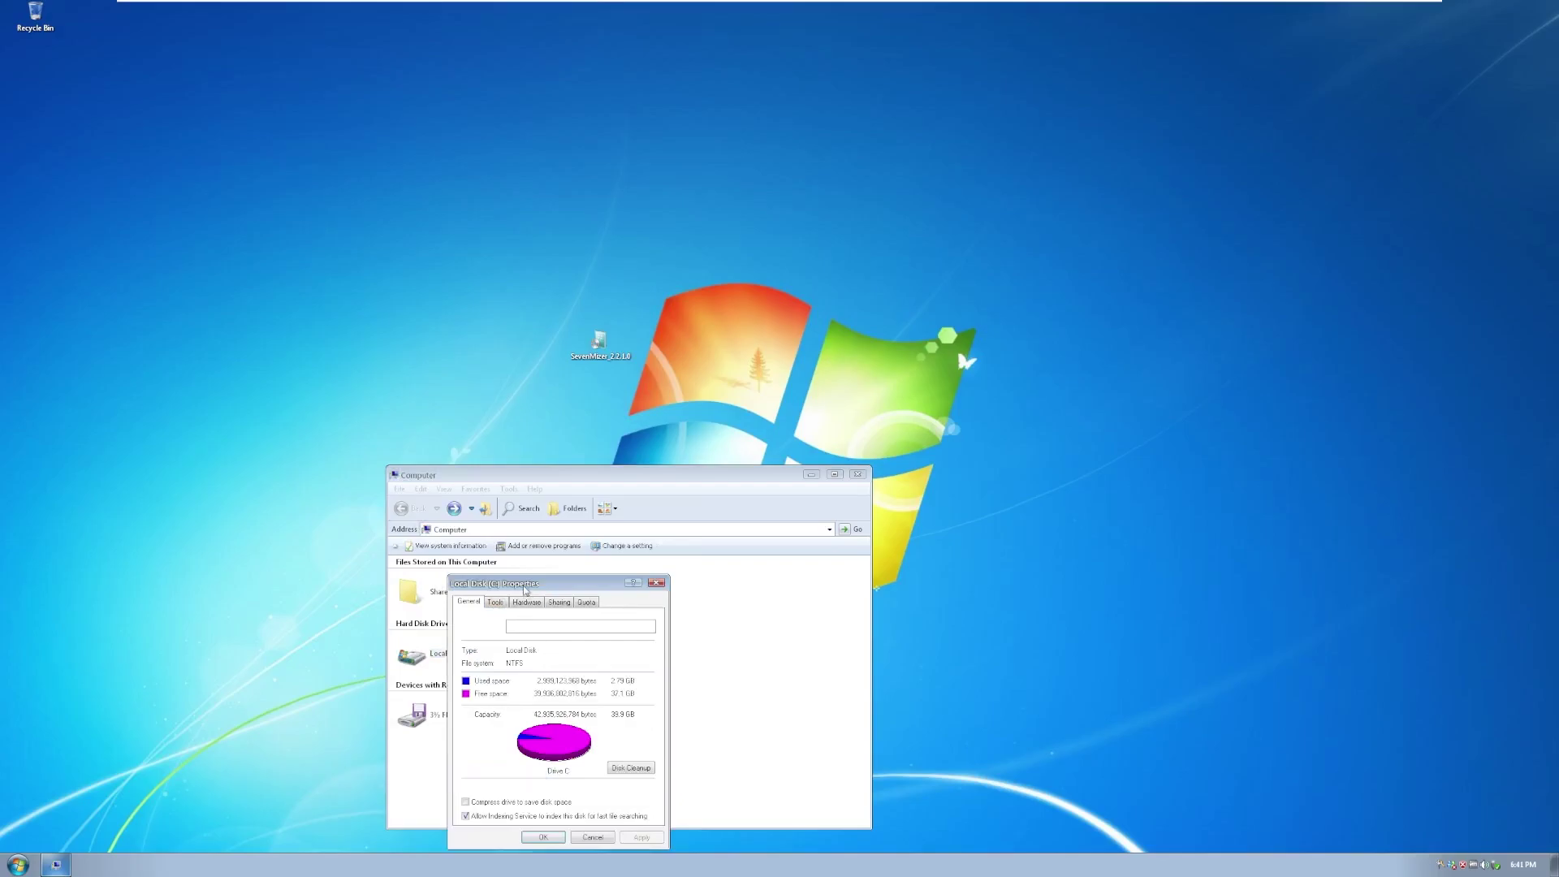
pyautogui.moveTo(549, 586); pyautogui.dragTo(522, 515)
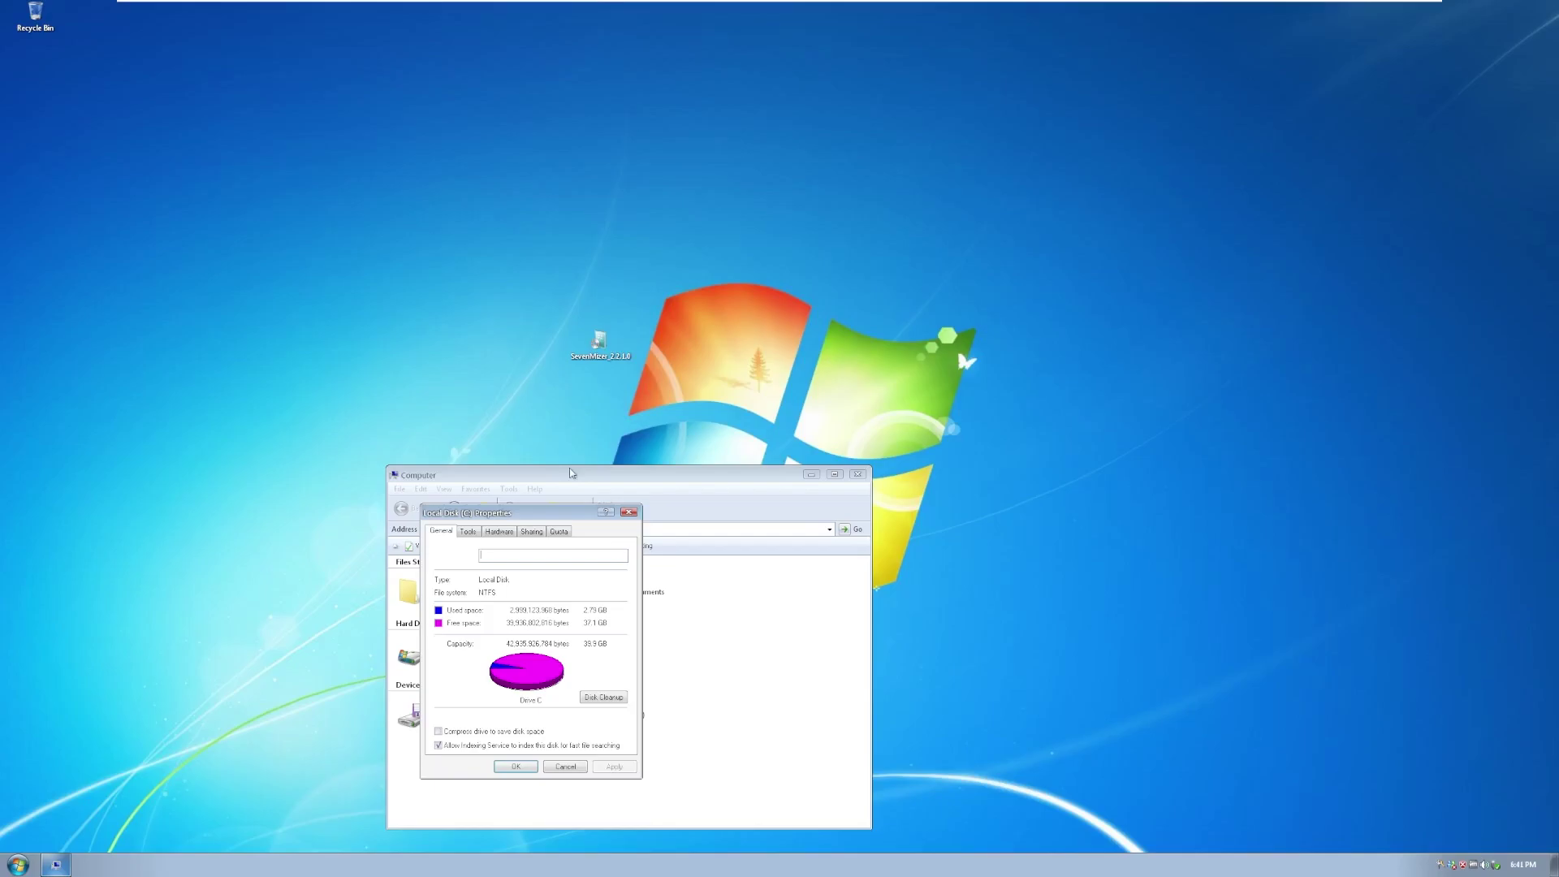
pyautogui.click(629, 512)
# Open Control Panel, try the classic view, then switch it to Category View.
pyautogui.click(857, 474)
pyautogui.click(17, 864)
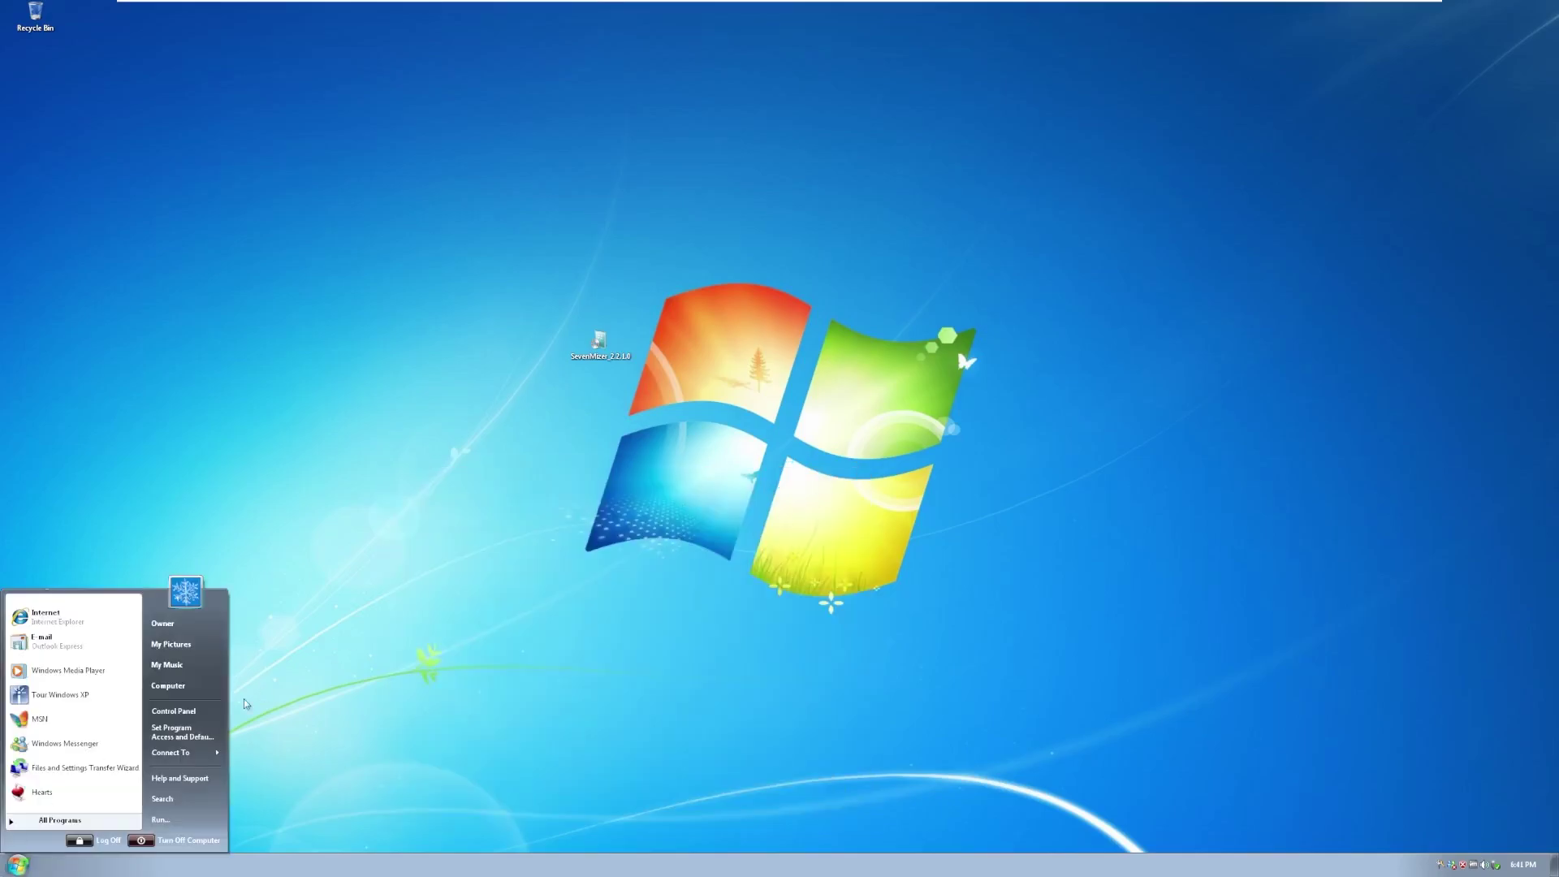
pyautogui.click(185, 708)
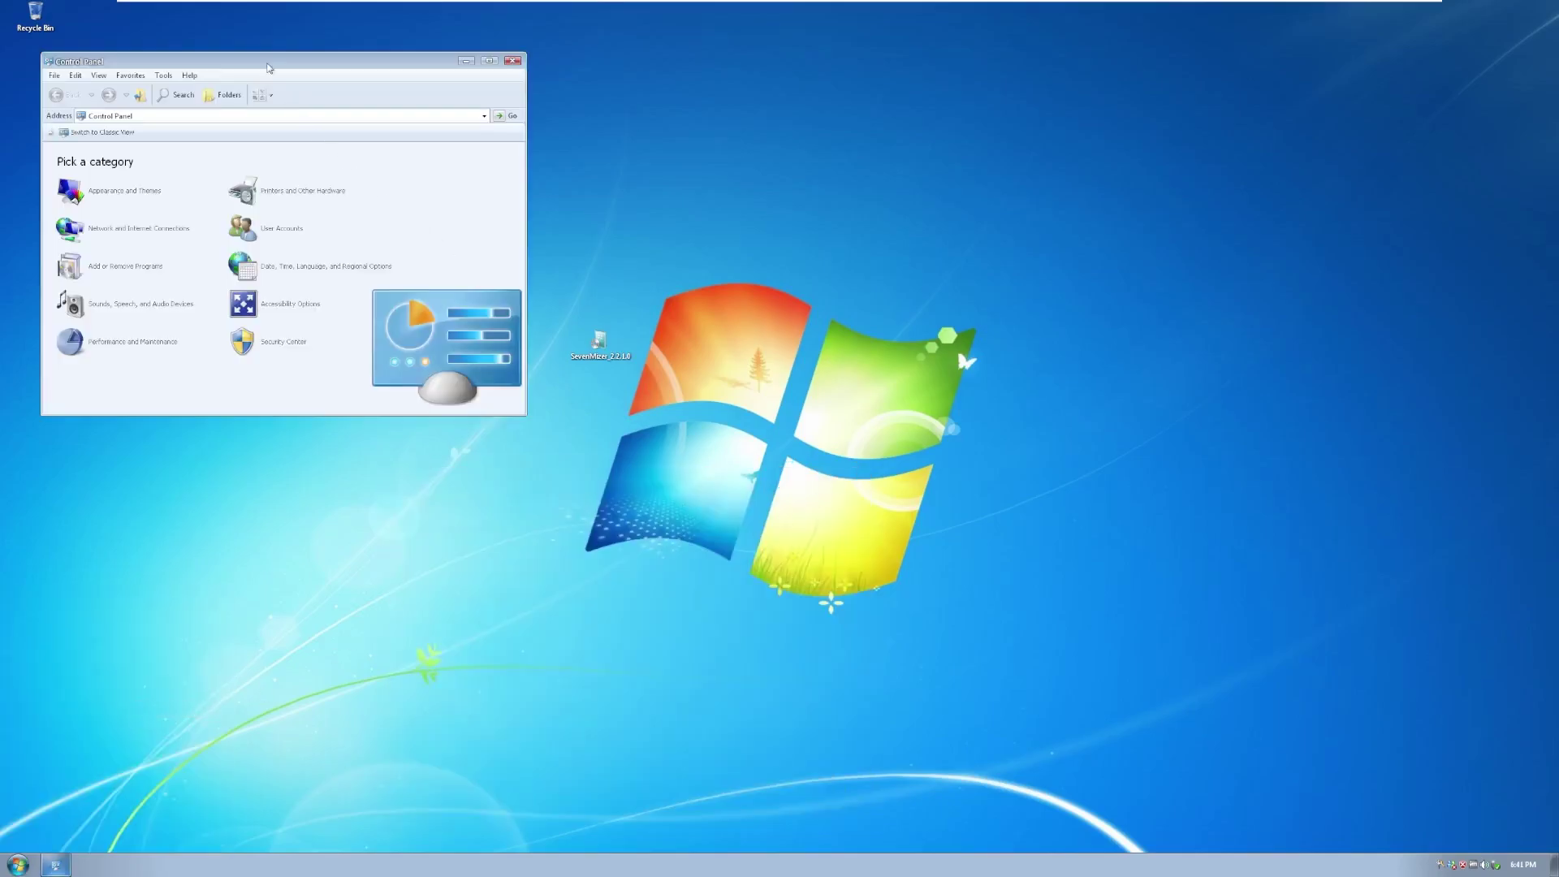
pyautogui.moveTo(273, 68); pyautogui.dragTo(547, 153)
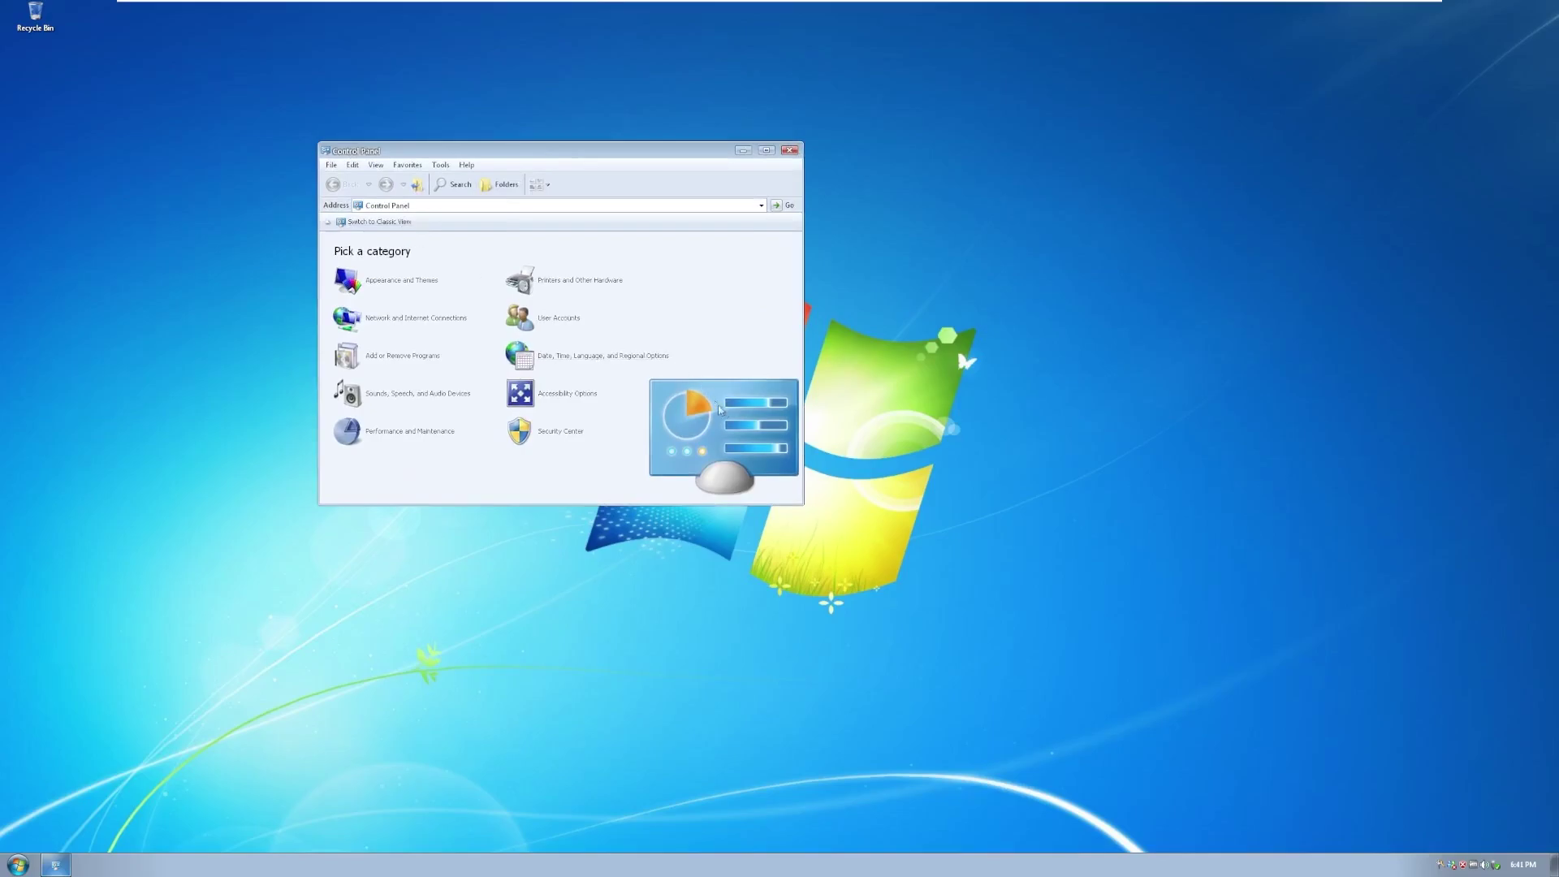
pyautogui.click(765, 150)
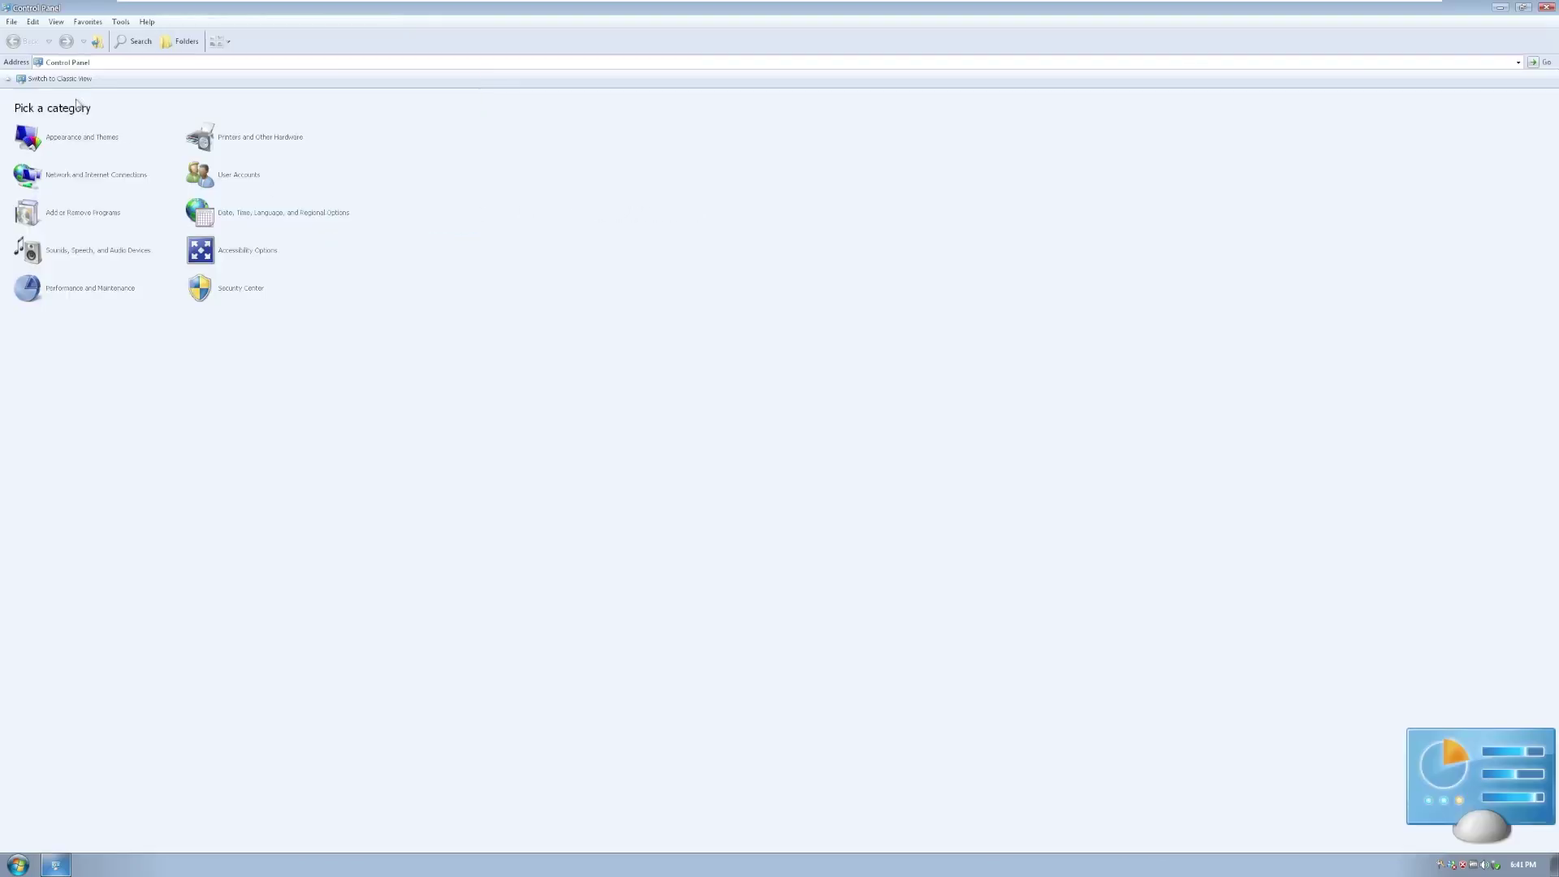
pyautogui.click(81, 79)
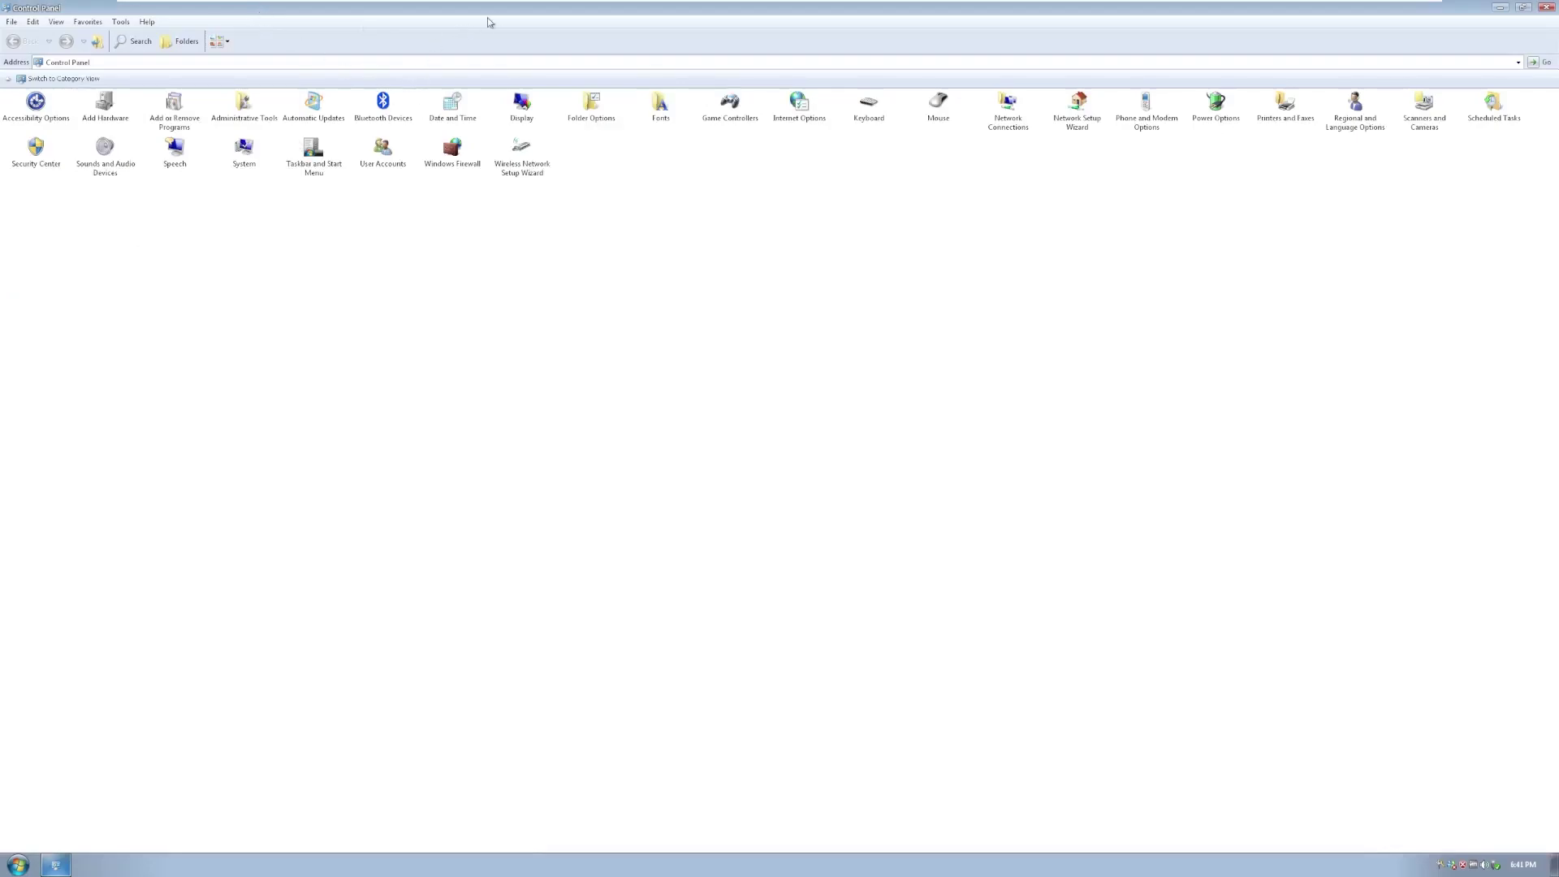
pyautogui.click(1523, 8)
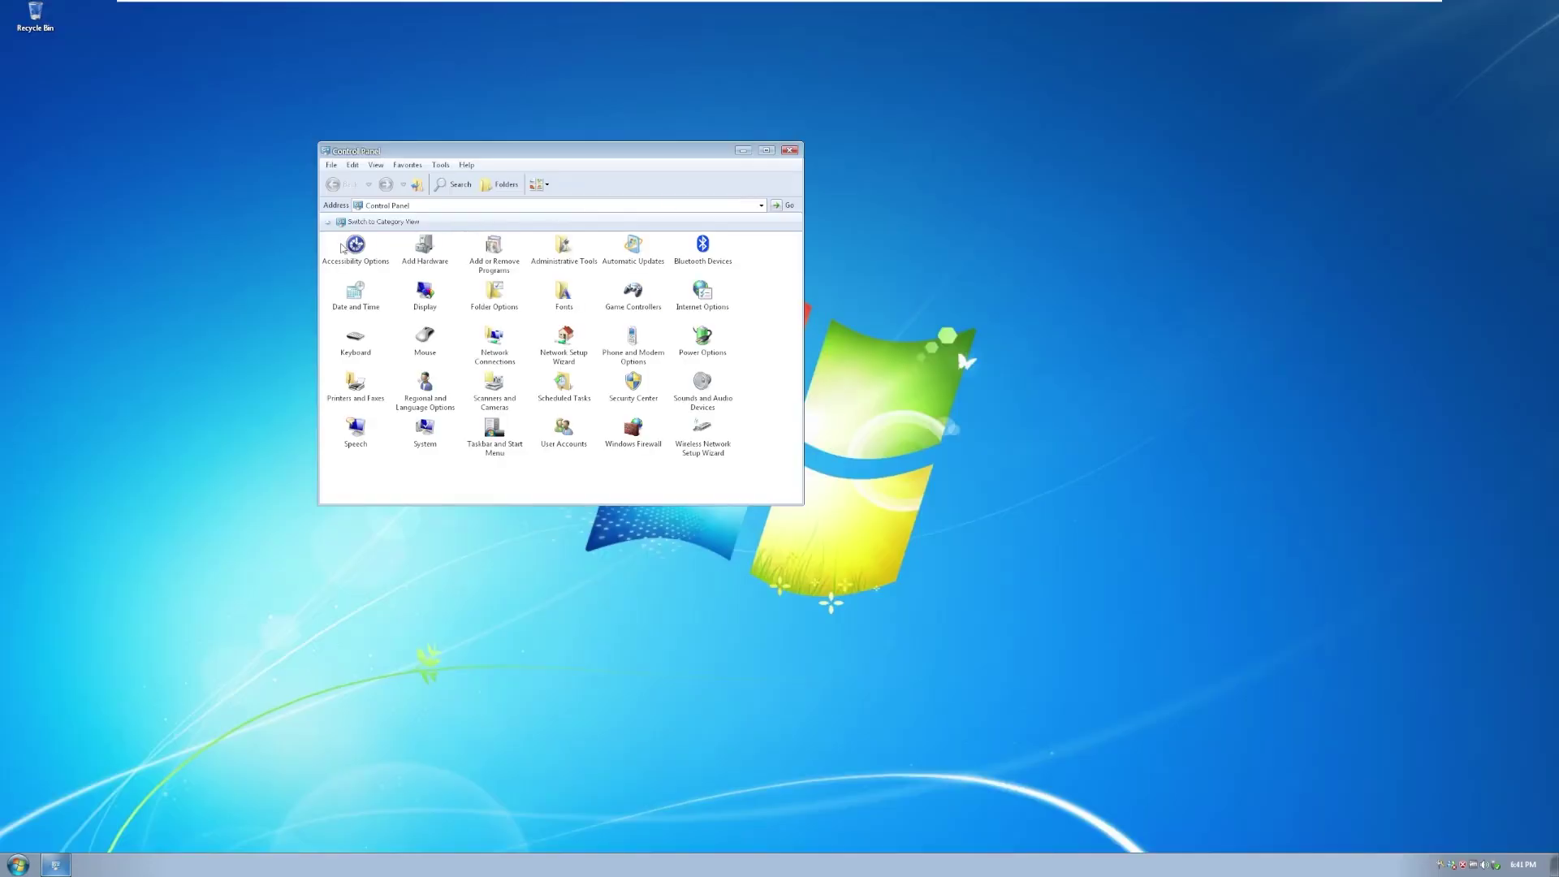
pyautogui.click(382, 222)
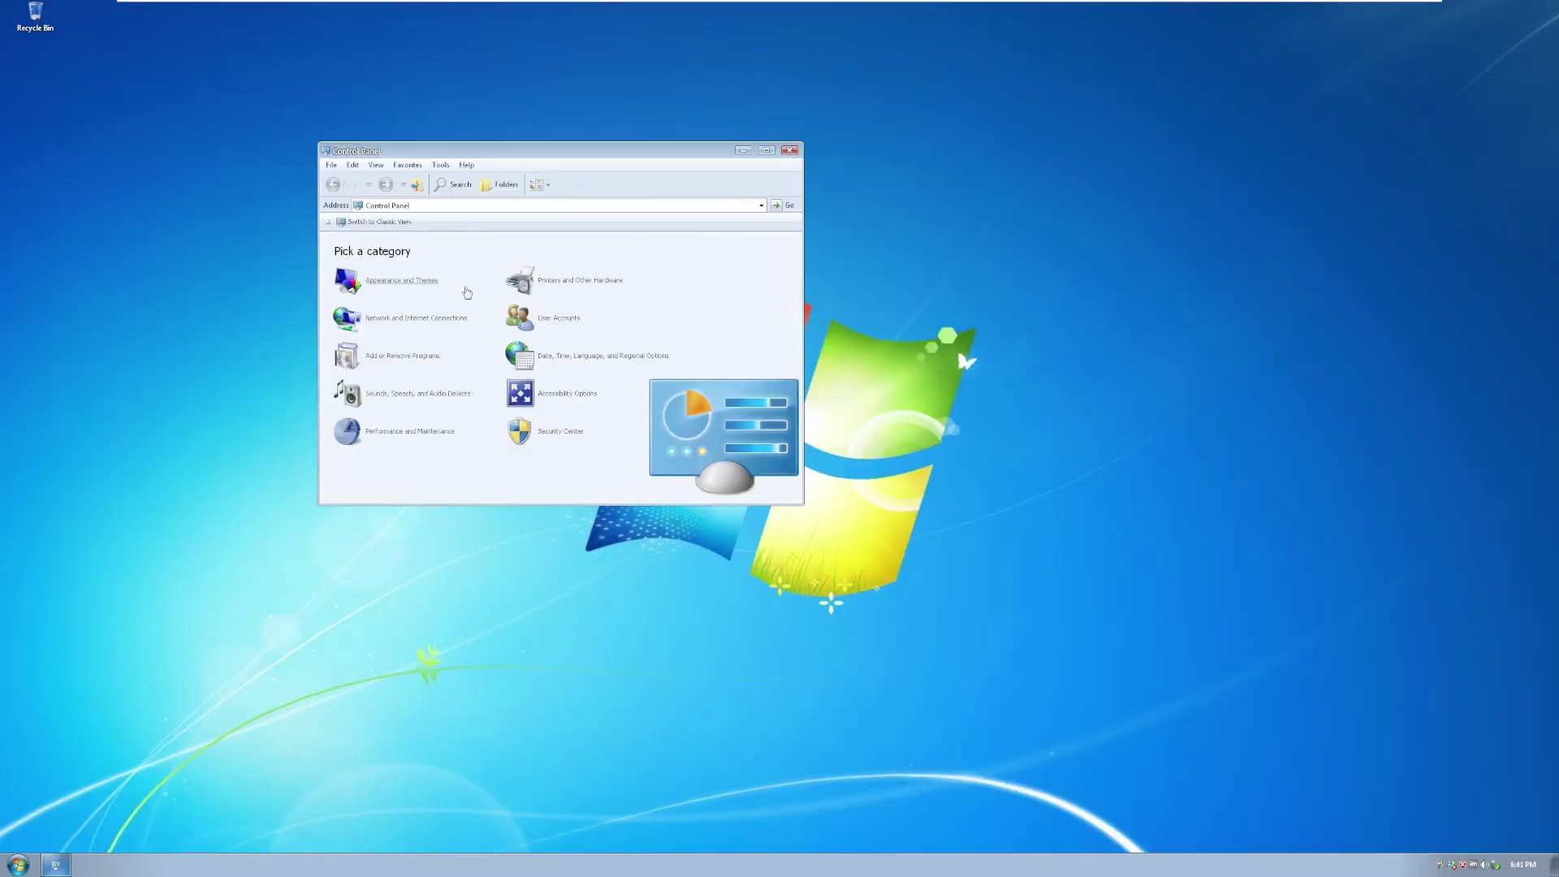
# In Appearance and Themes, preview the Windows Classic and Windows XP themes without applying.
pyautogui.click(438, 285)
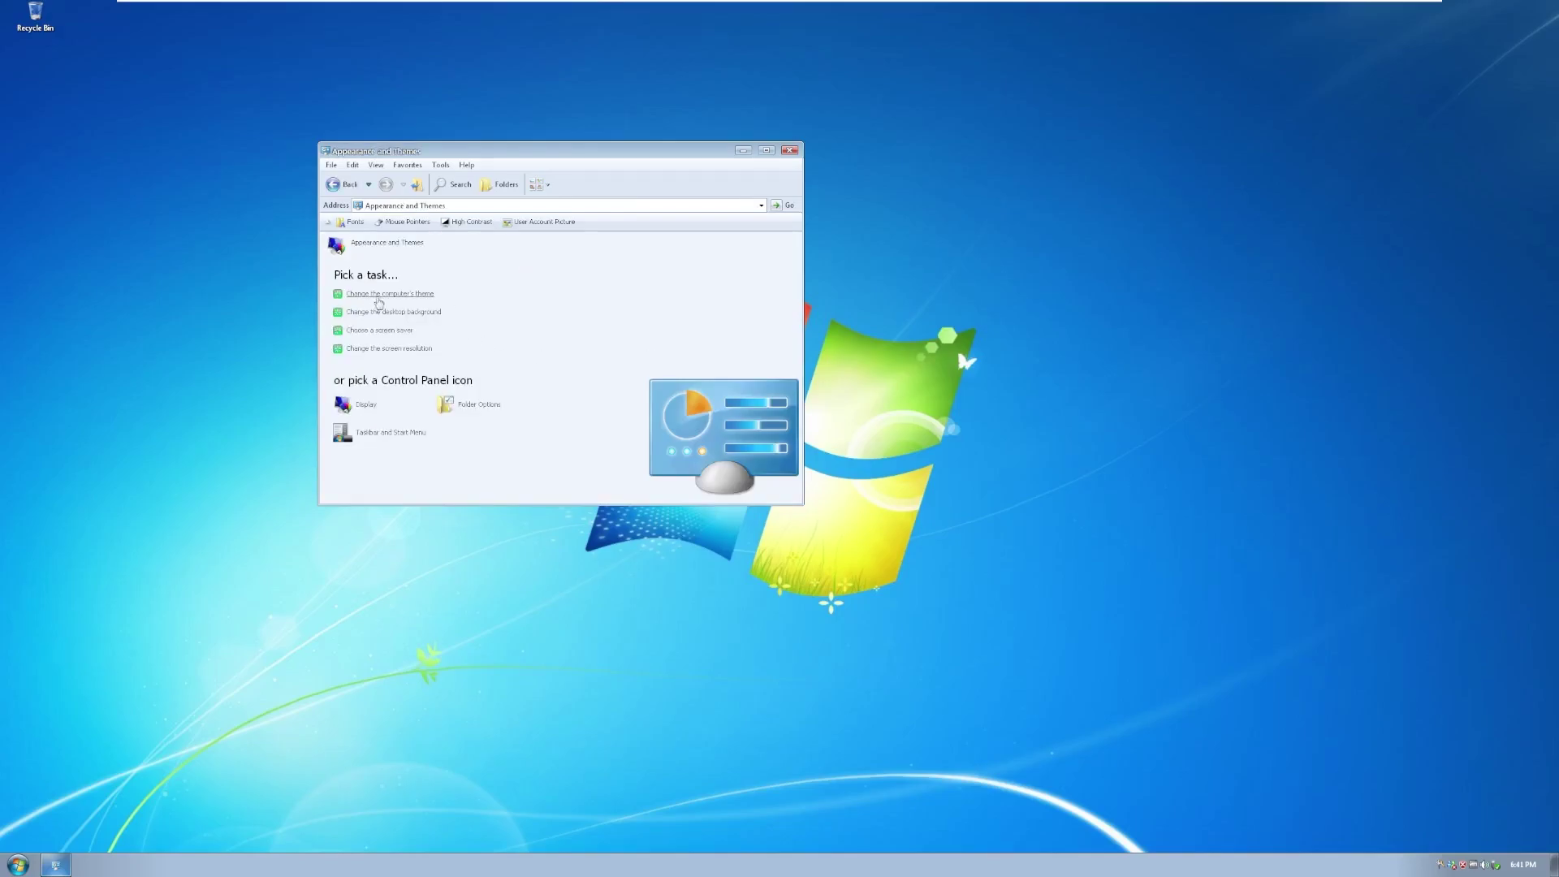
pyautogui.click(414, 296)
pyautogui.click(181, 220)
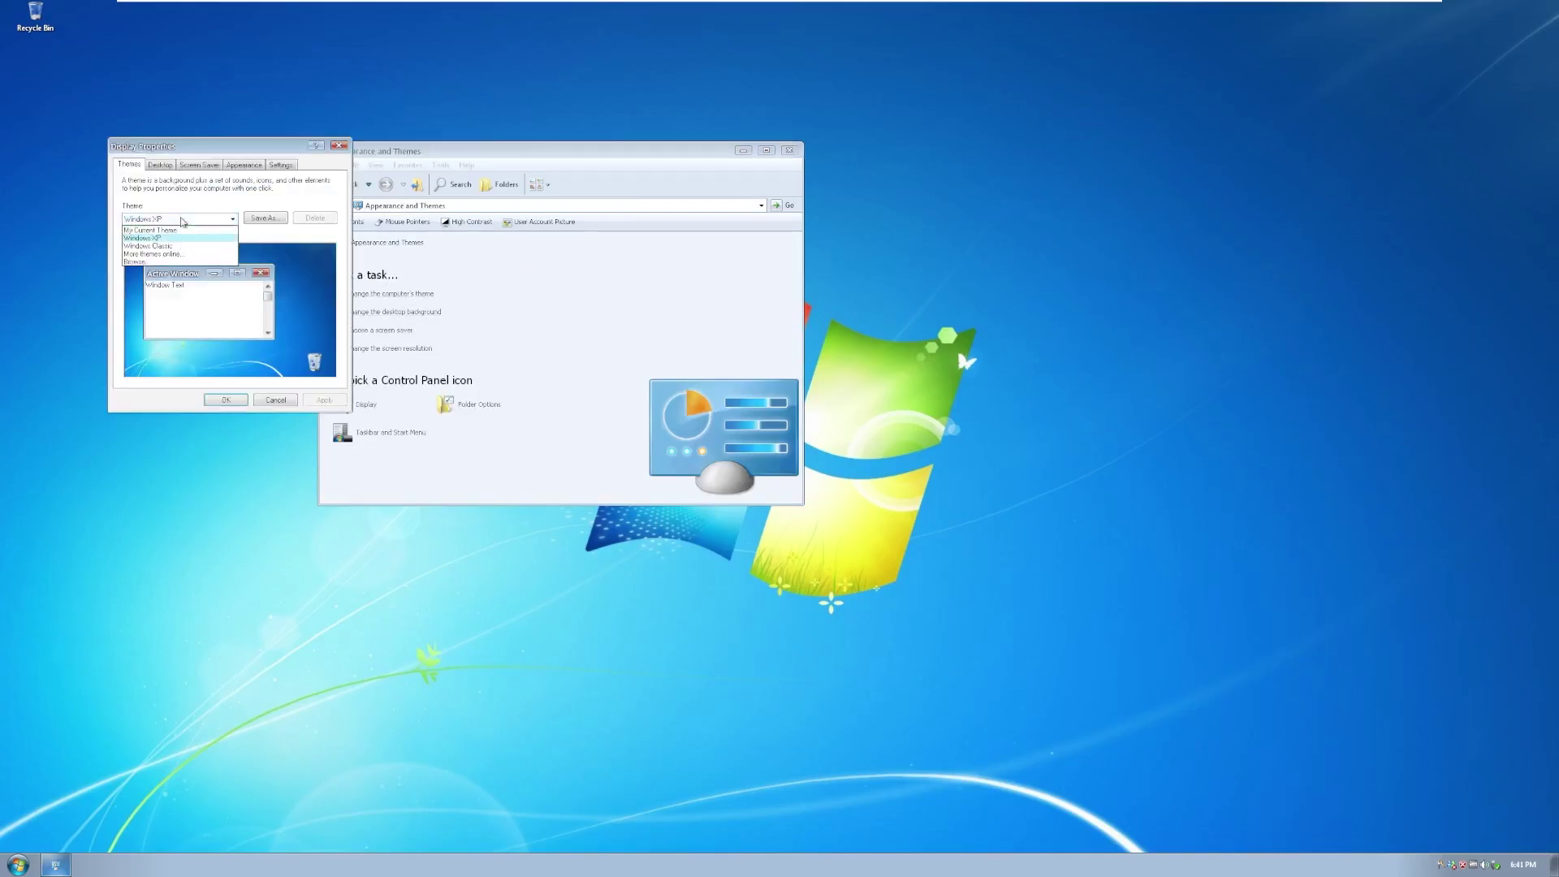
pyautogui.click(181, 245)
pyautogui.click(191, 221)
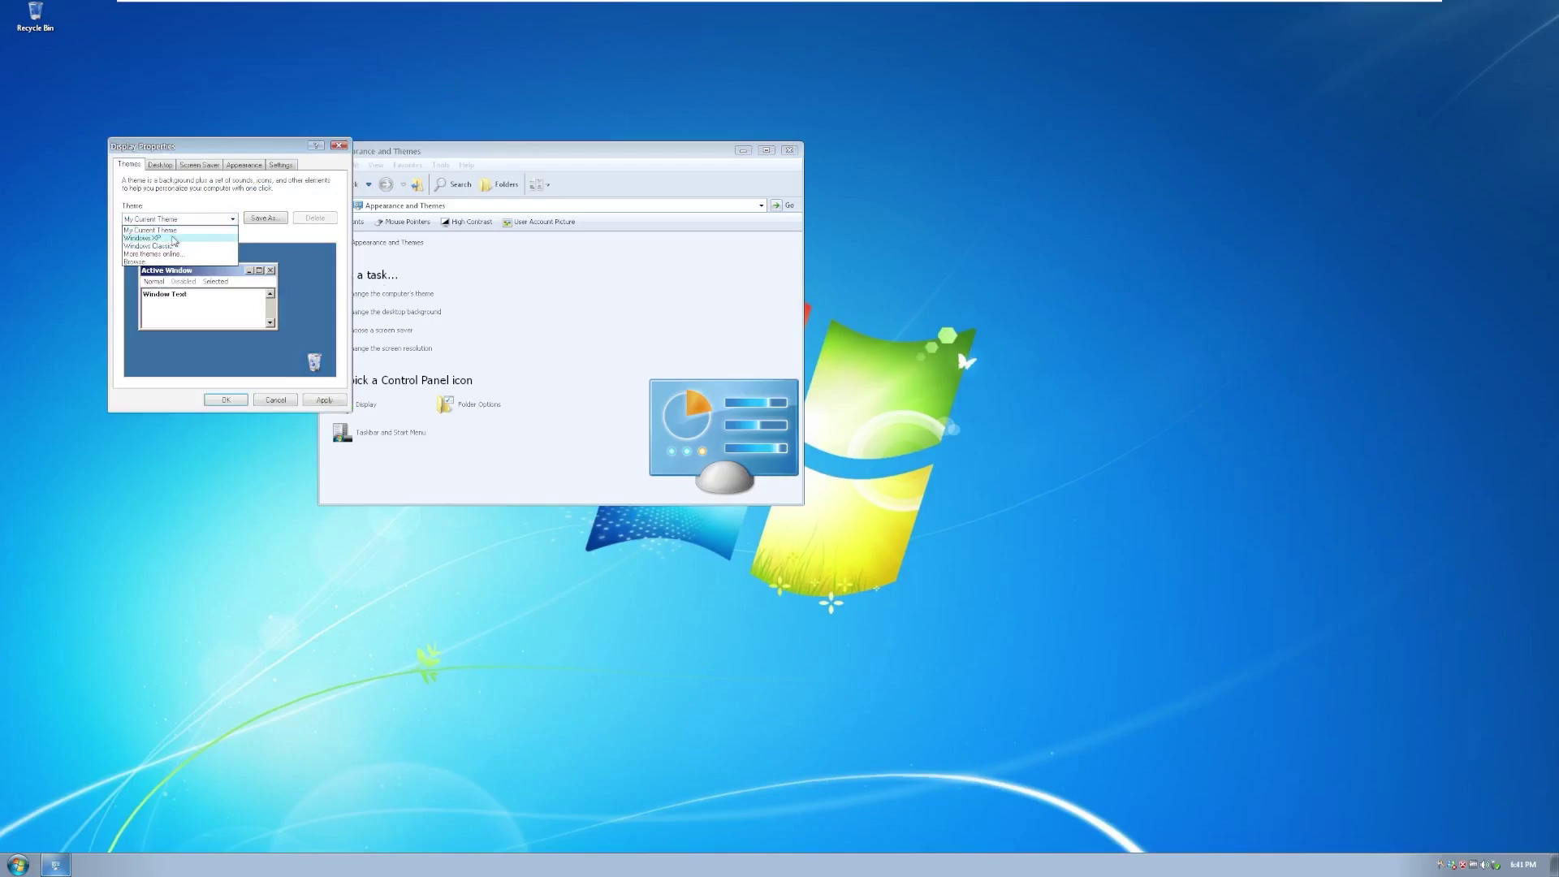
pyautogui.click(178, 241)
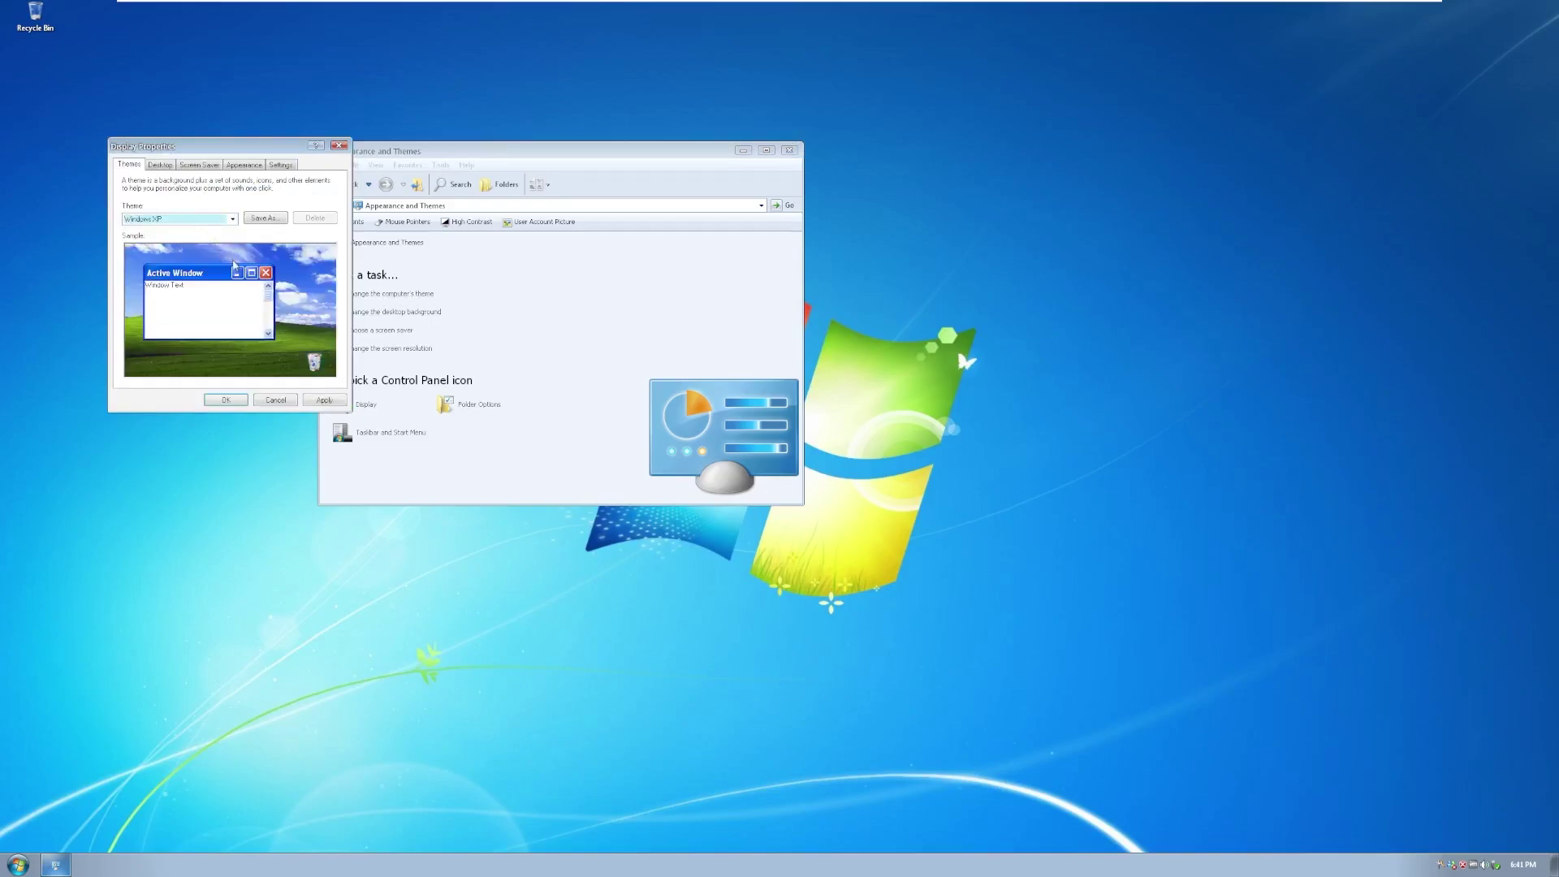
pyautogui.click(337, 145)
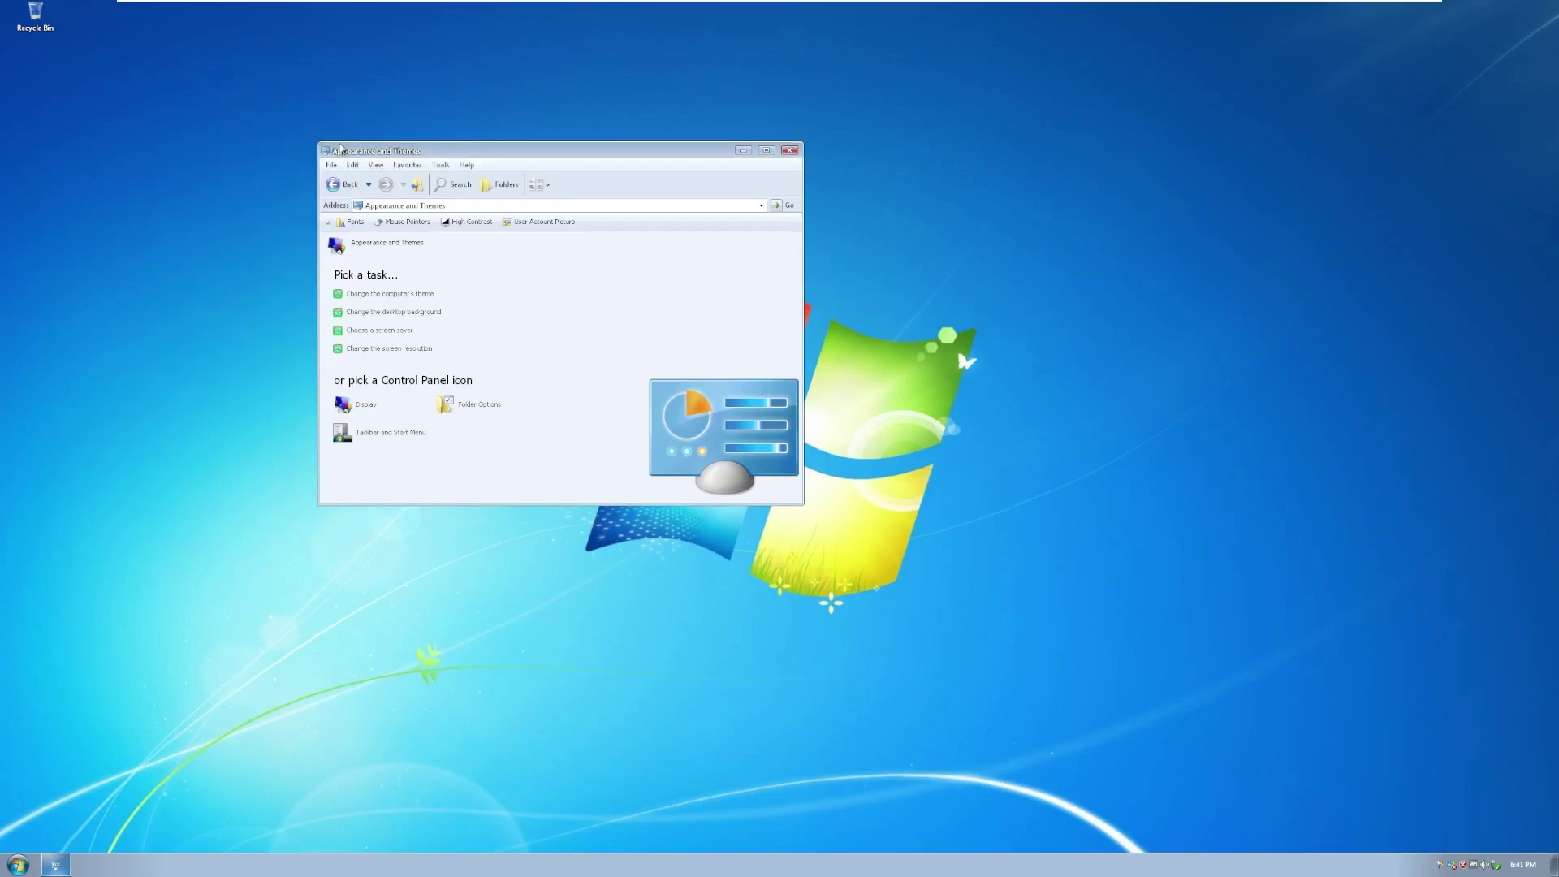
# Reopen Display Properties and keep the Windows XP theme selected.
pyautogui.click(368, 295)
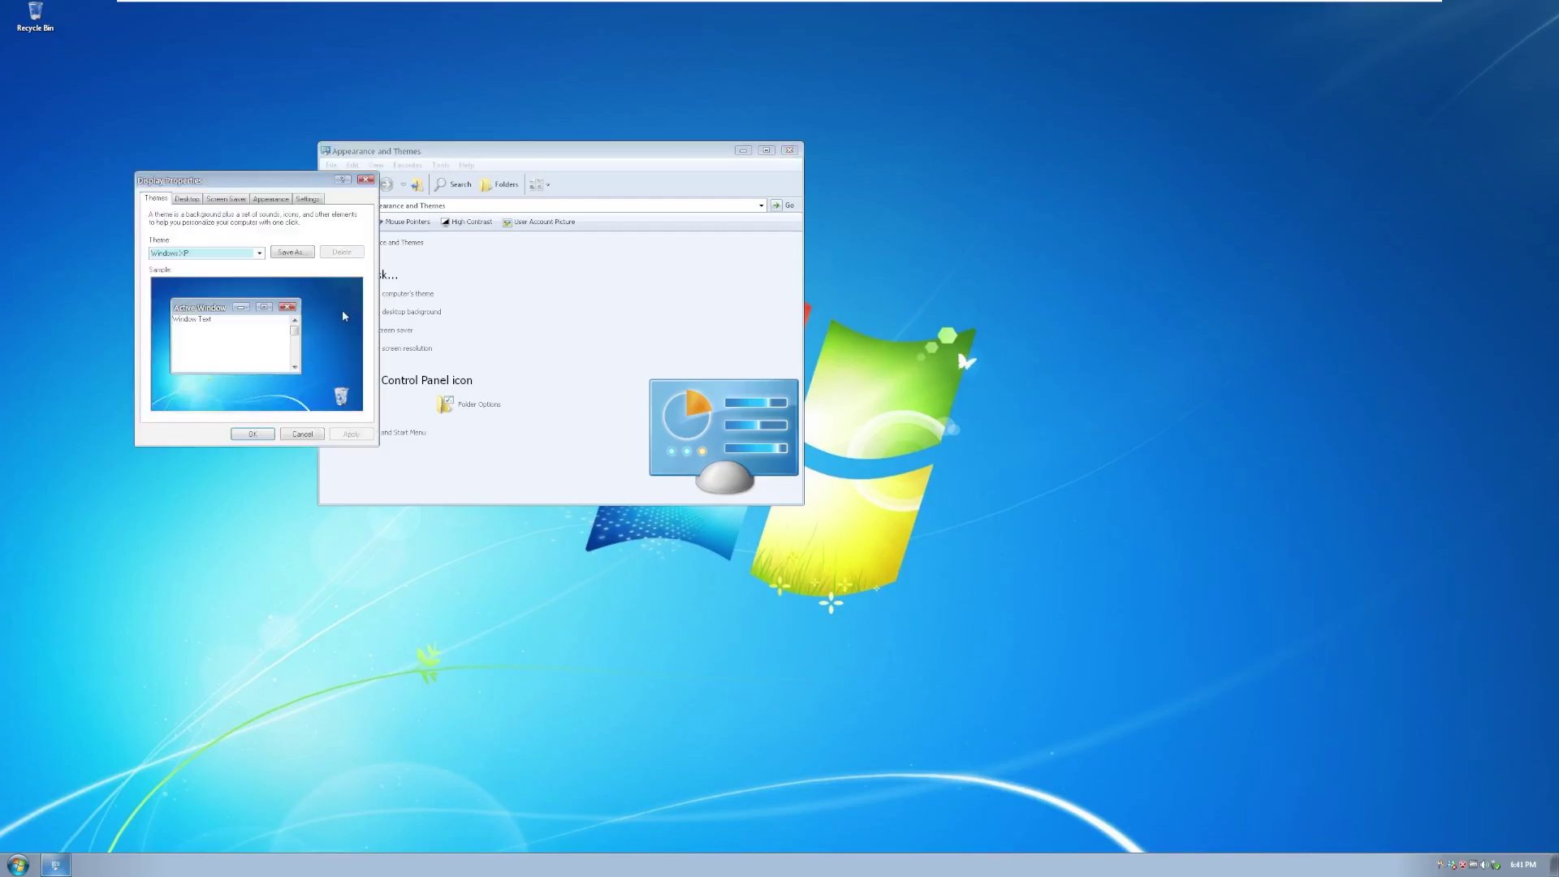
pyautogui.click(188, 253)
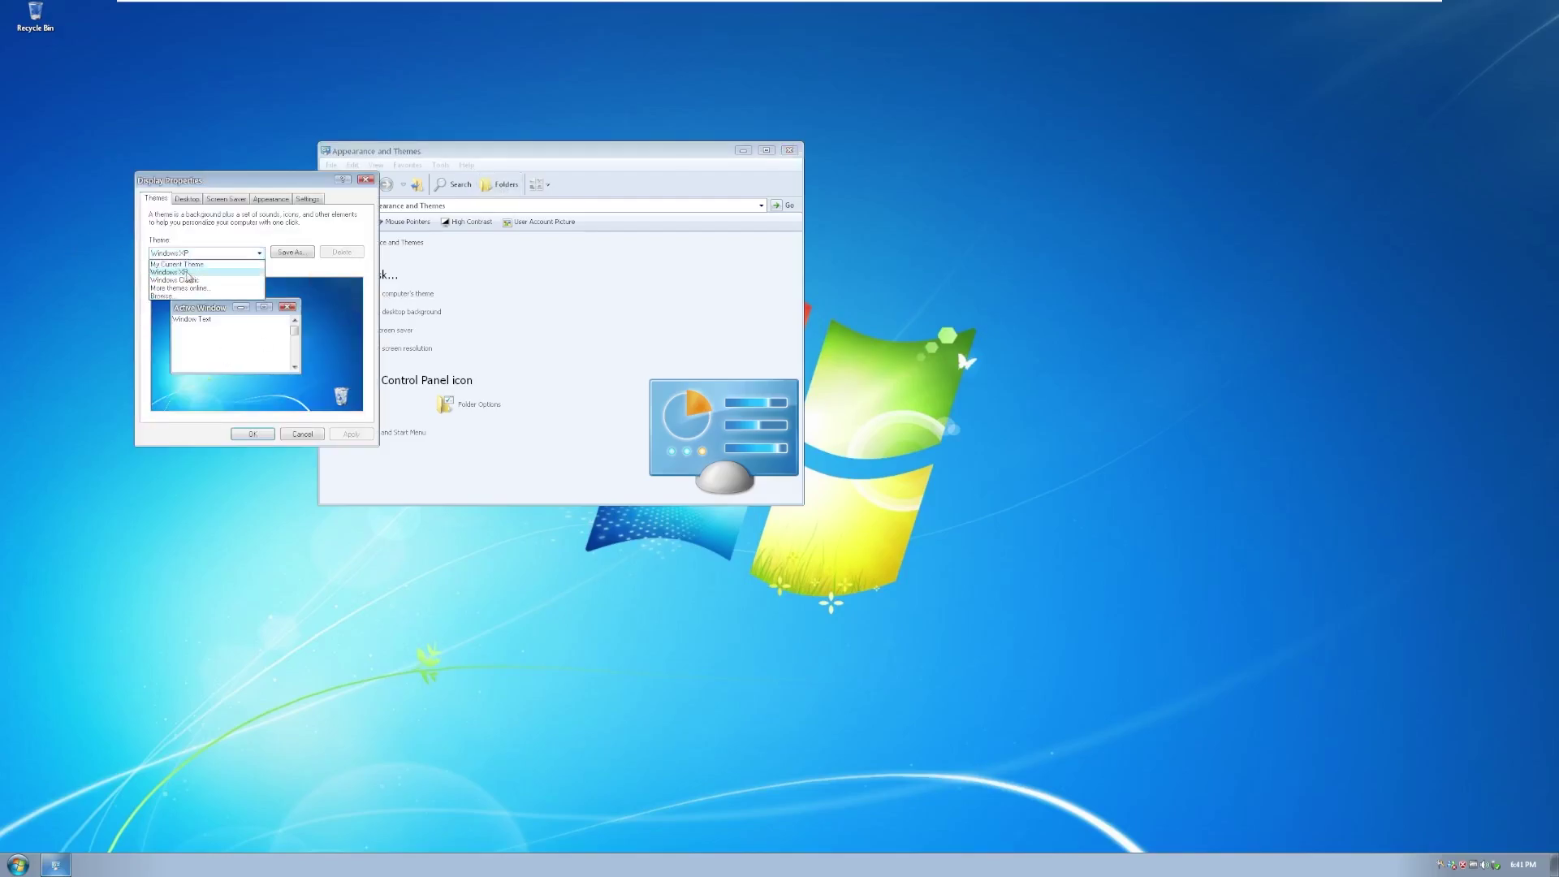
pyautogui.click(198, 271)
pyautogui.click(199, 253)
pyautogui.click(199, 271)
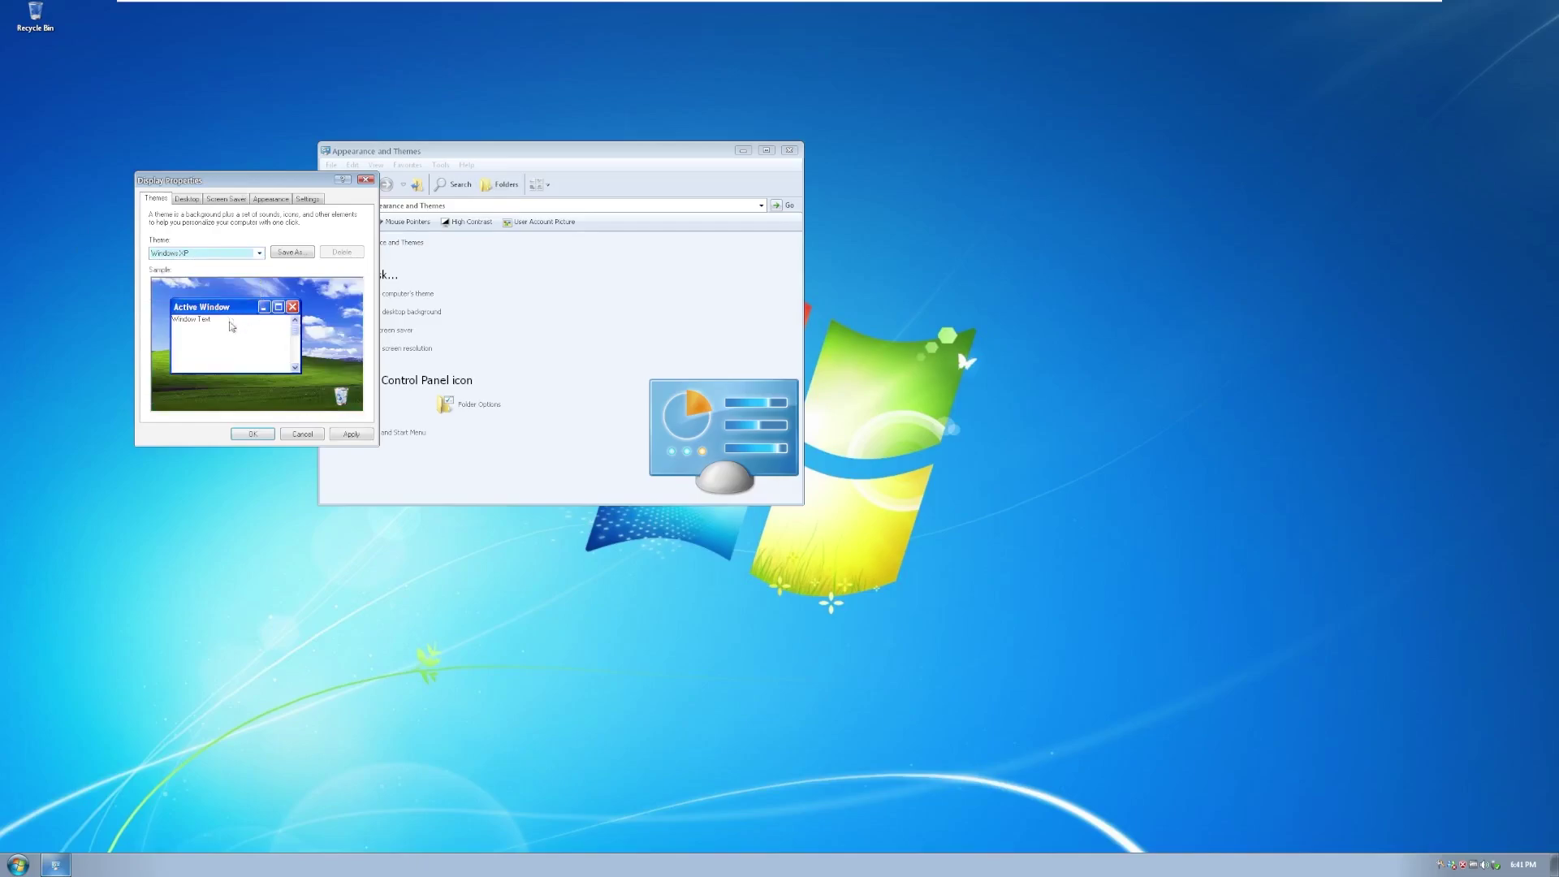
# Preview the Azul, Blue Lace 16 and Coffee Bean desktop backgrounds.
pyautogui.click(186, 198)
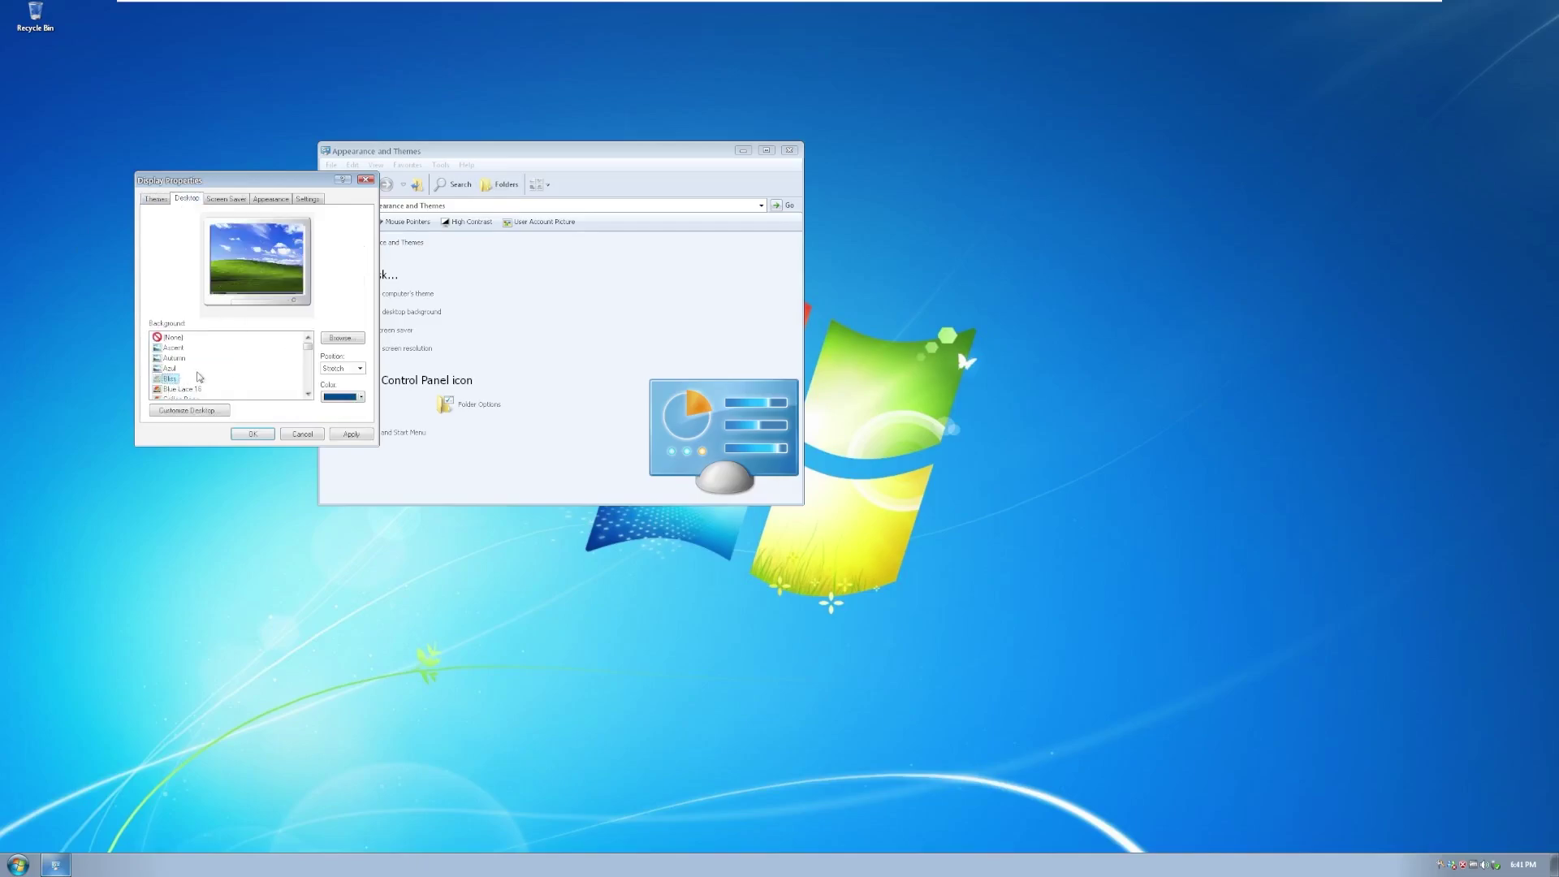
pyautogui.click(172, 368)
pyautogui.click(165, 391)
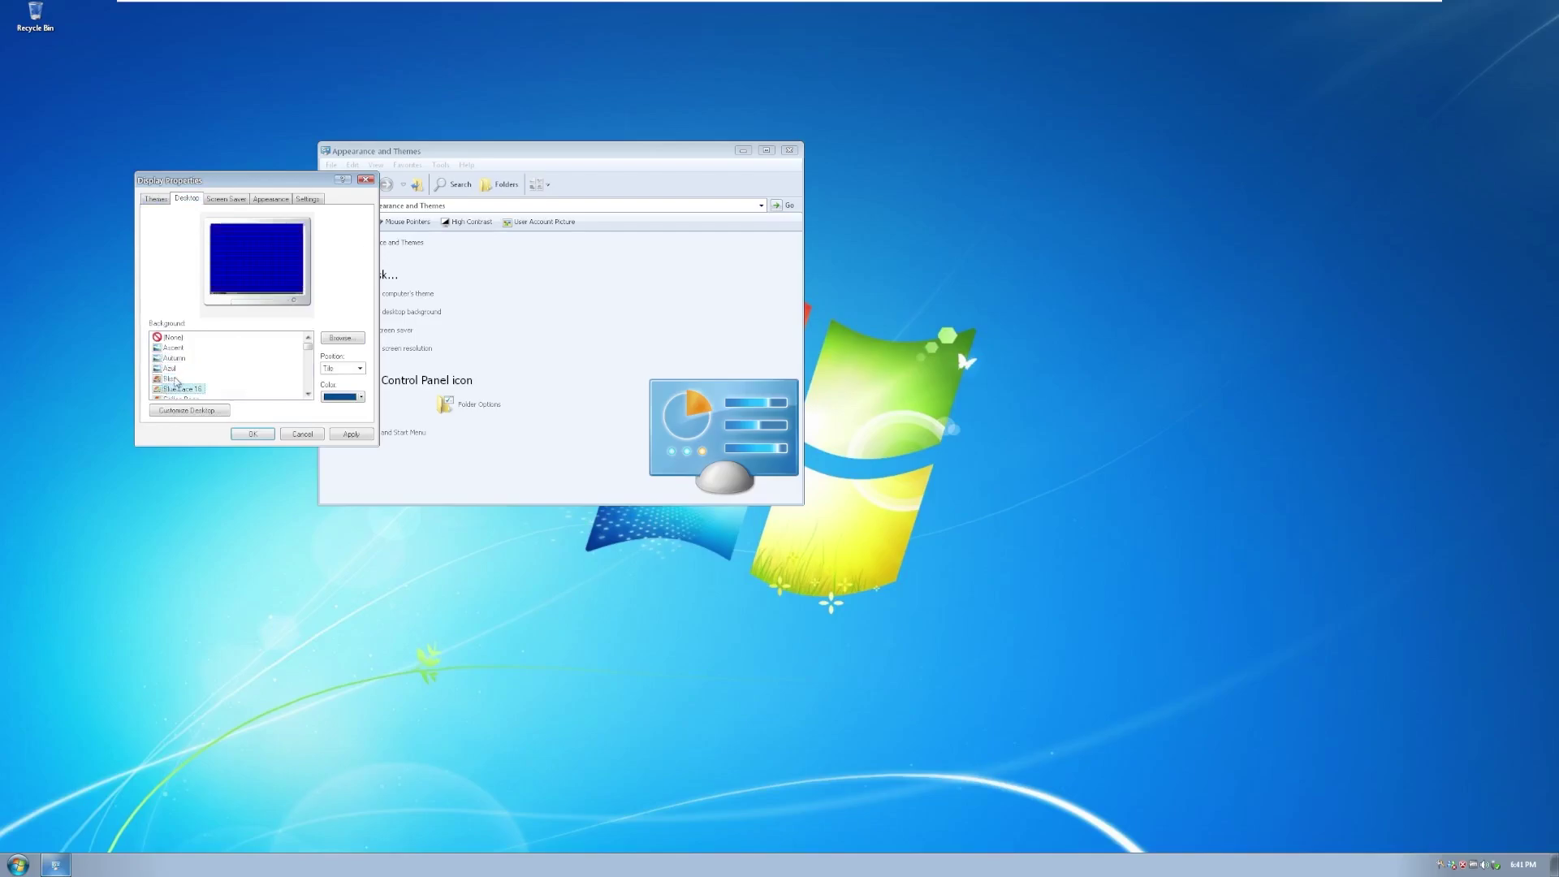
pyautogui.press('Down')
pyautogui.scroll(-3, 244, 294)
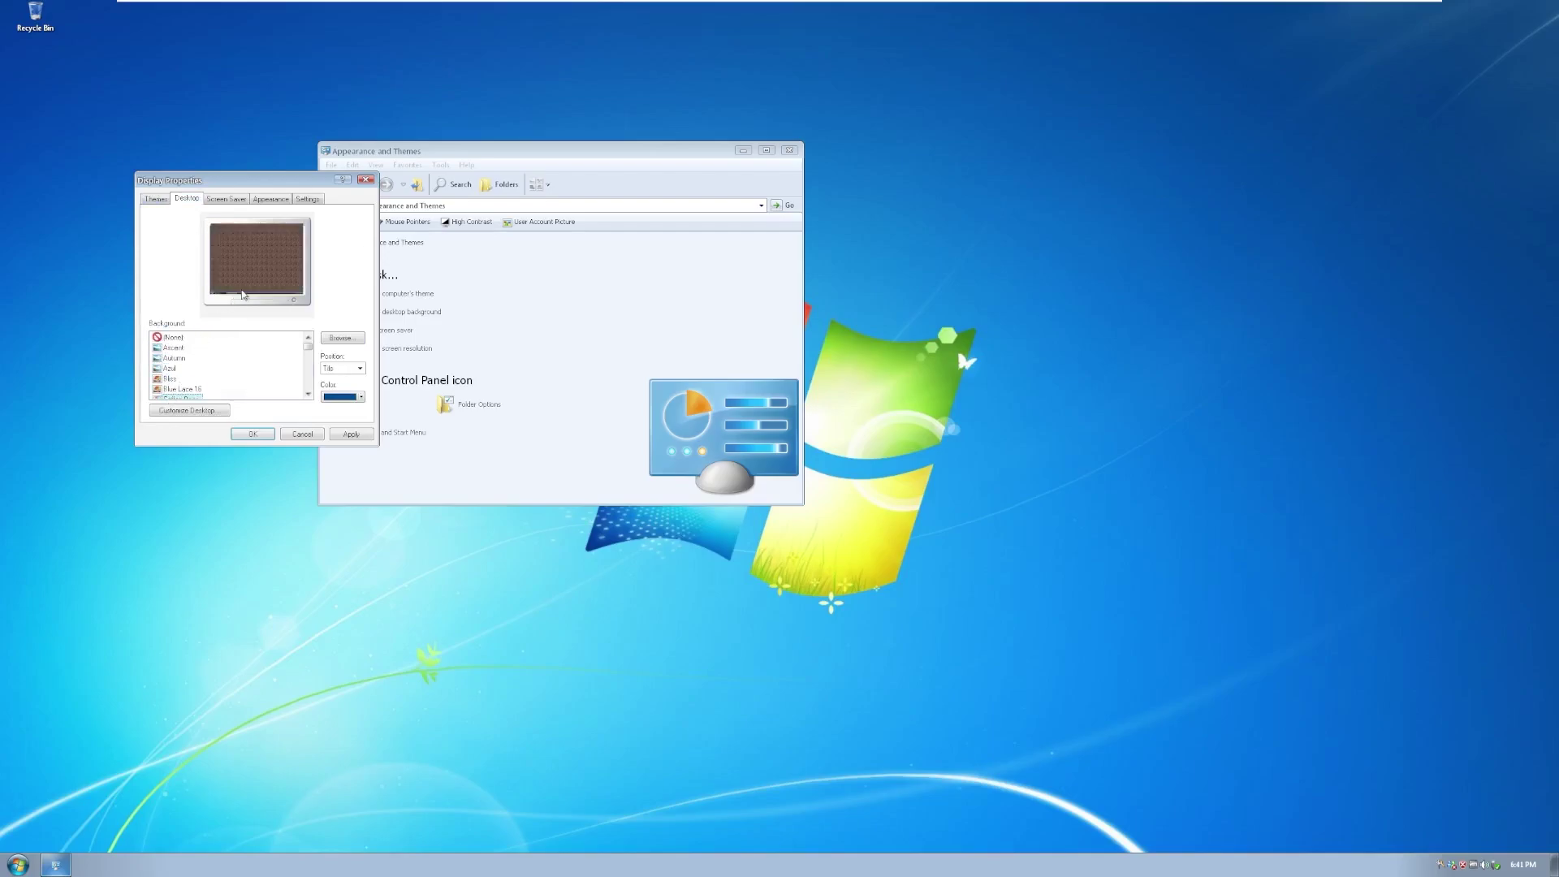
pyautogui.moveTo(280, 180); pyautogui.dragTo(324, 270)
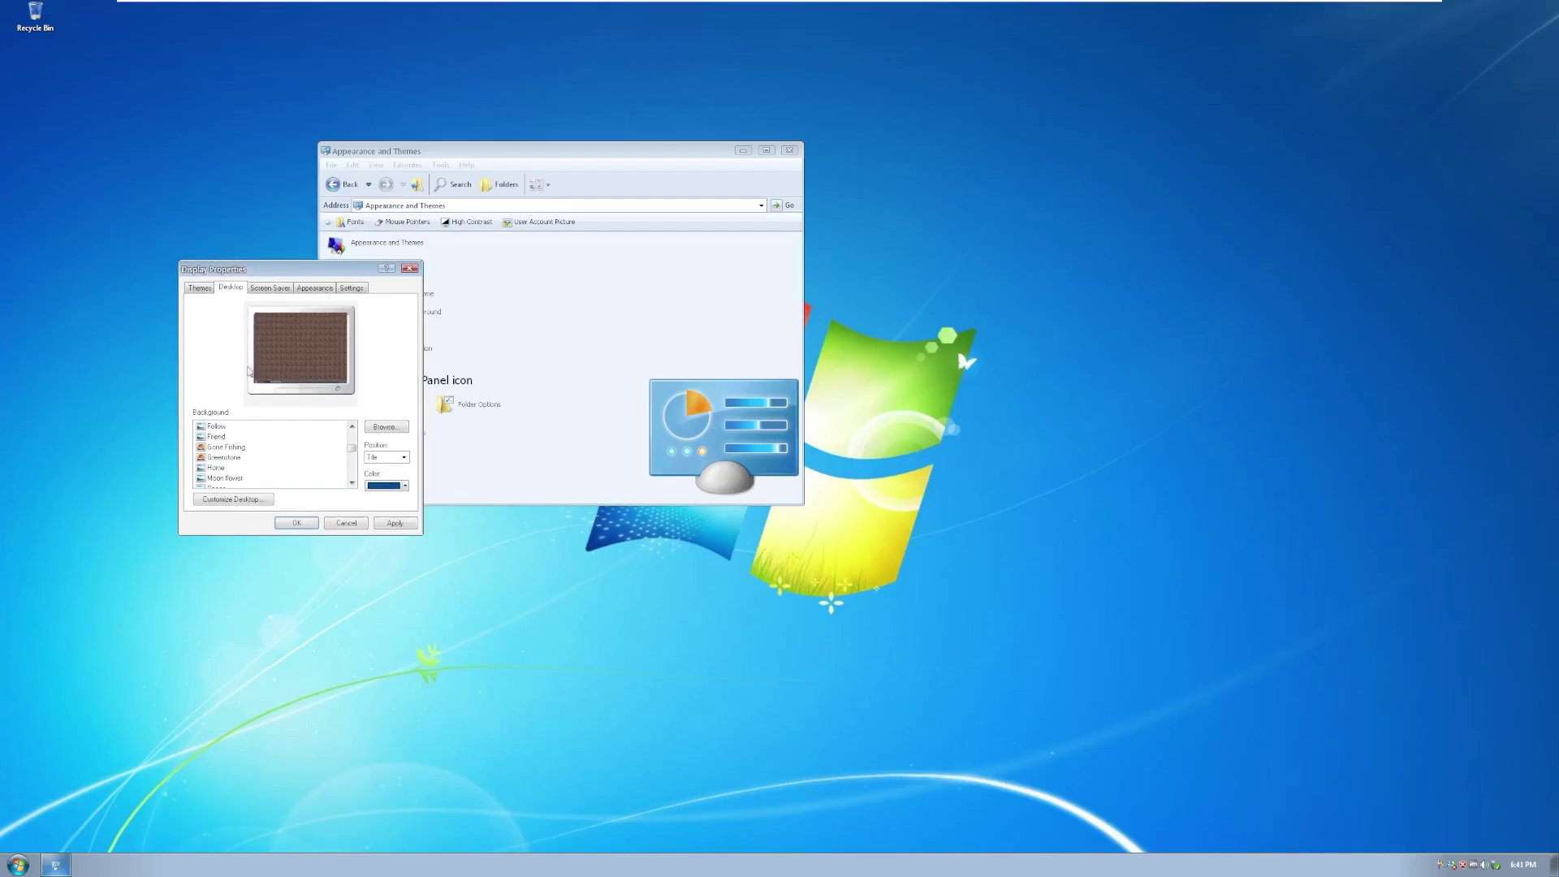
# Preview the Windows XP screen saver, then choose the Windows 7 screen saver.
pyautogui.click(276, 288)
pyautogui.click(297, 424)
pyautogui.click(297, 423)
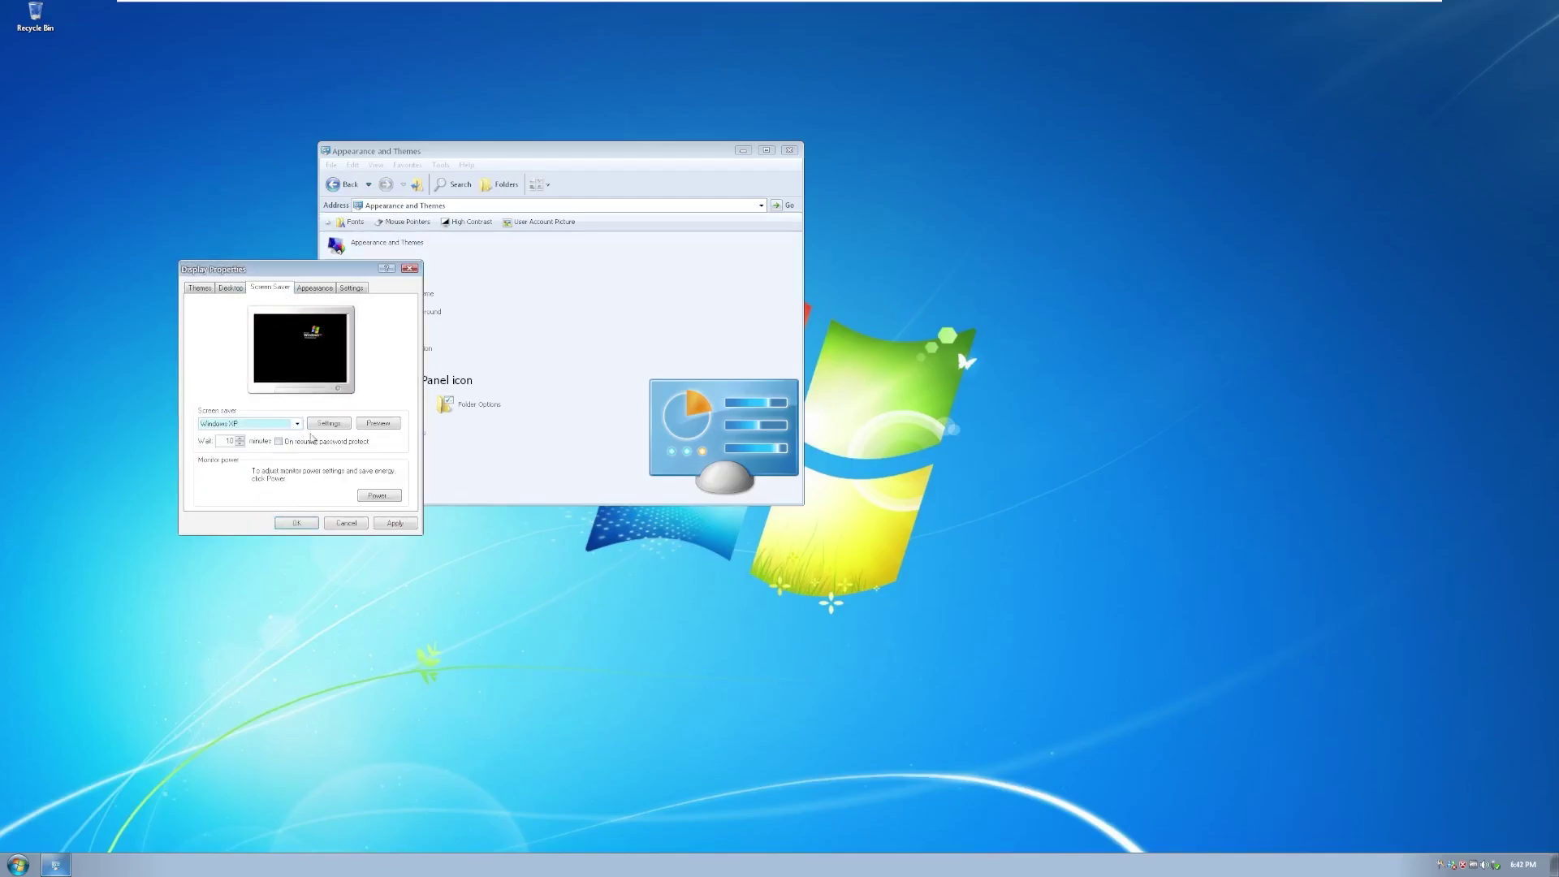
pyautogui.click(362, 427)
pyautogui.click(269, 421)
pyautogui.click(268, 522)
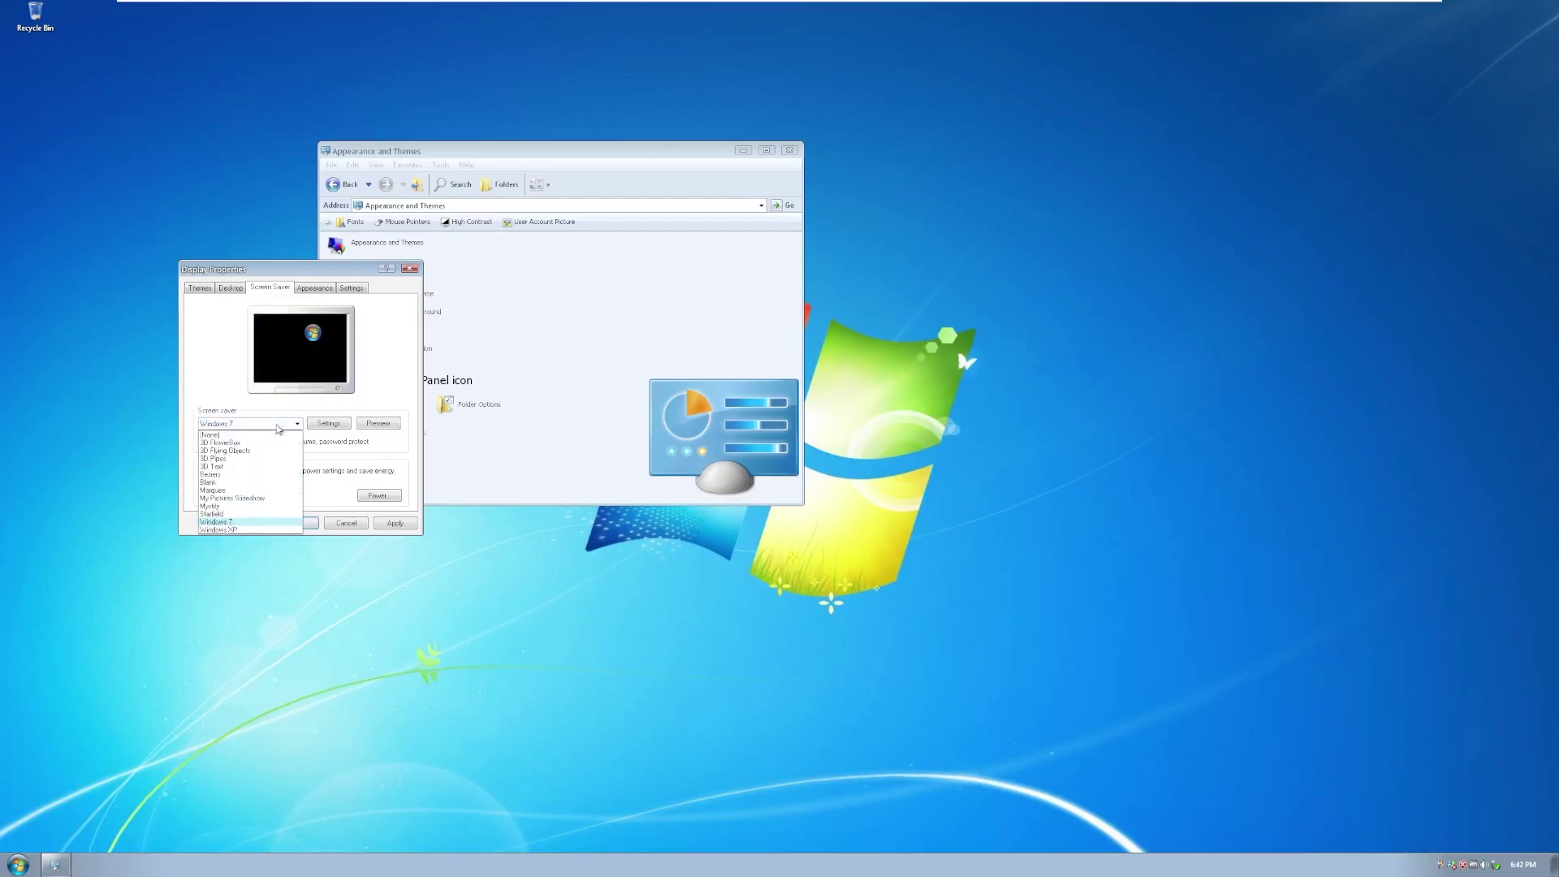
pyautogui.click(280, 424)
# View the Appearance and Settings tabs, then close Display Properties unapplied and Appearance and Themes.
pyautogui.click(314, 287)
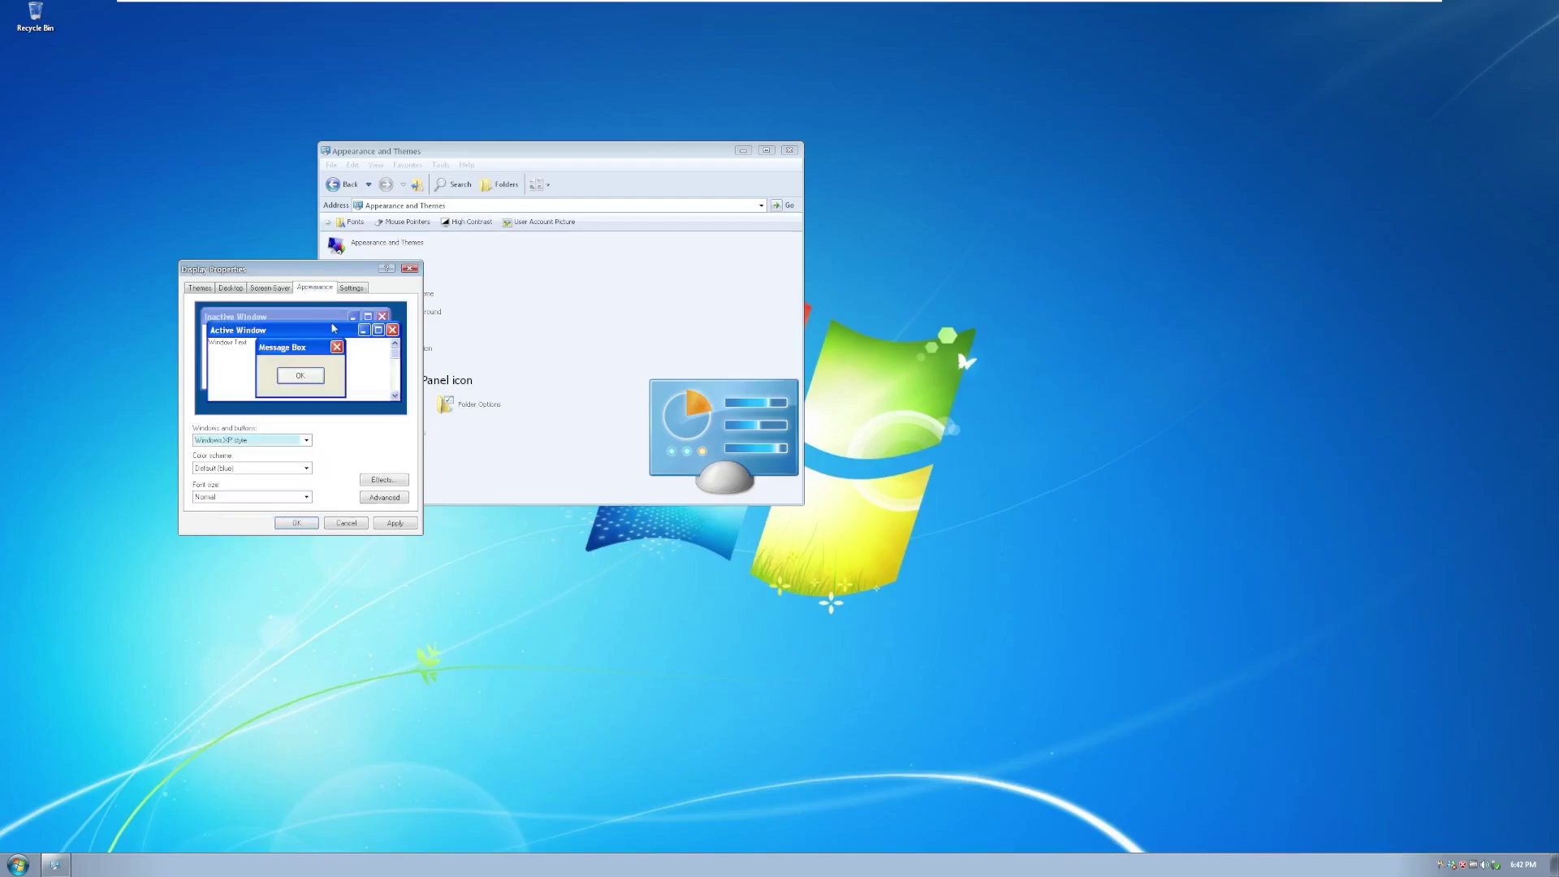
pyautogui.click(352, 288)
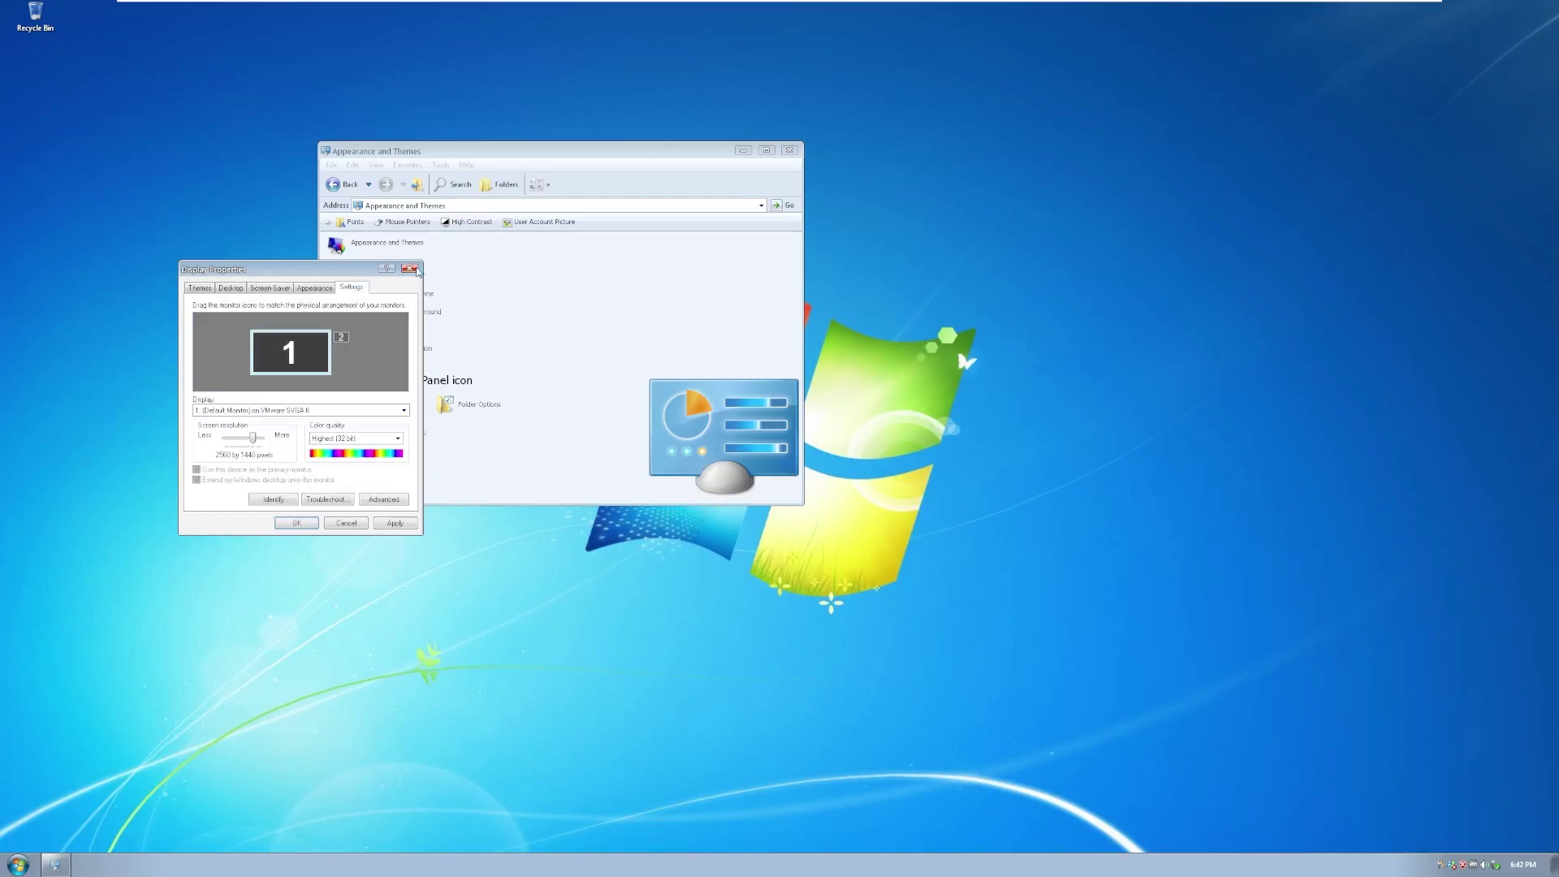
pyautogui.click(410, 269)
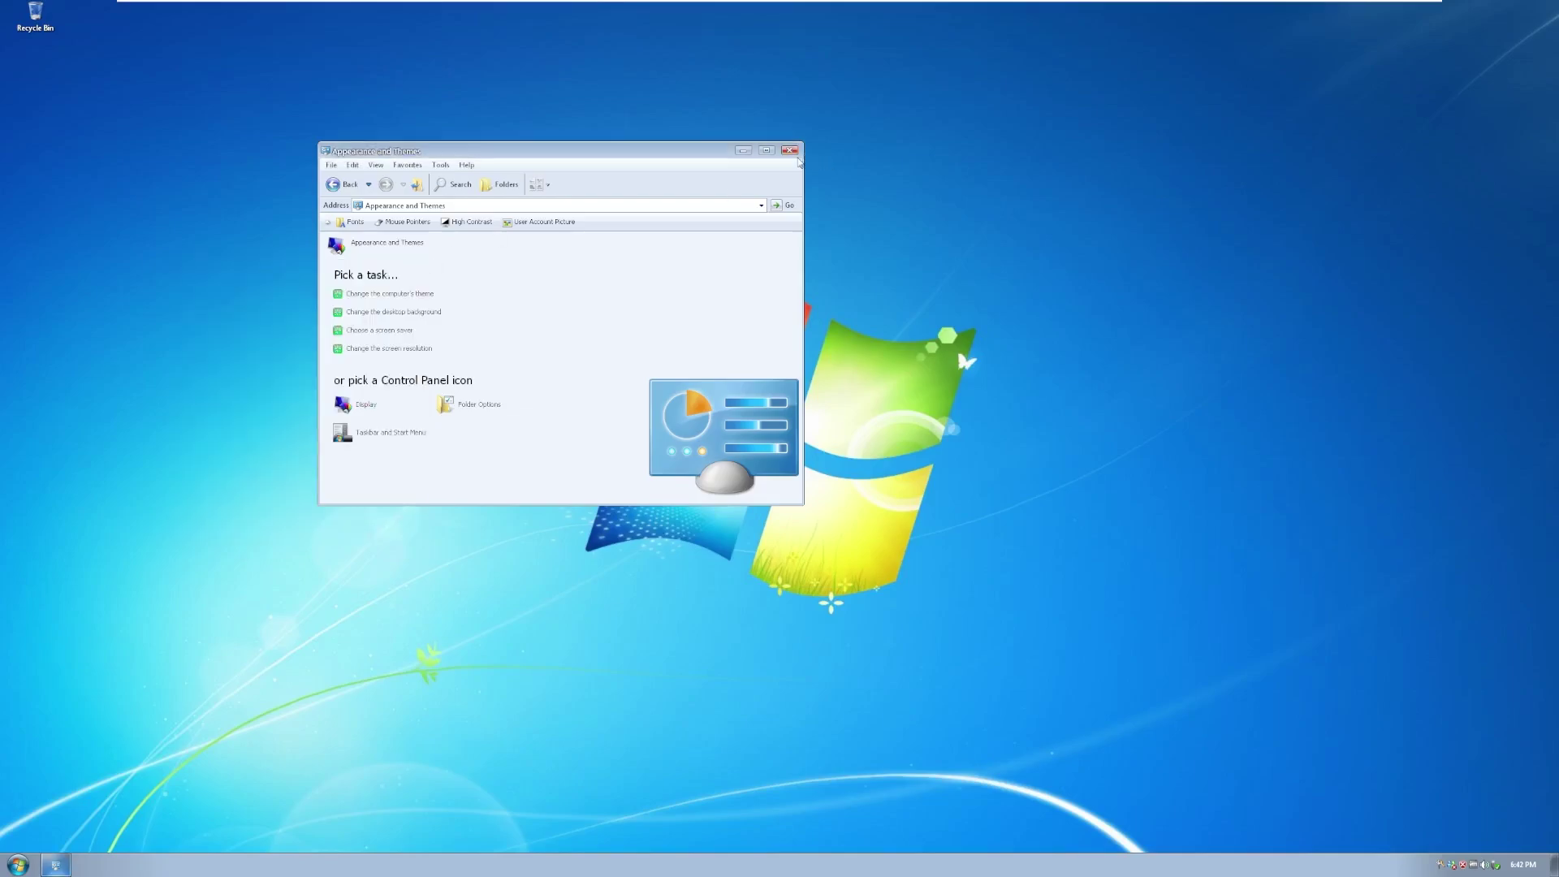
pyautogui.click(791, 153)
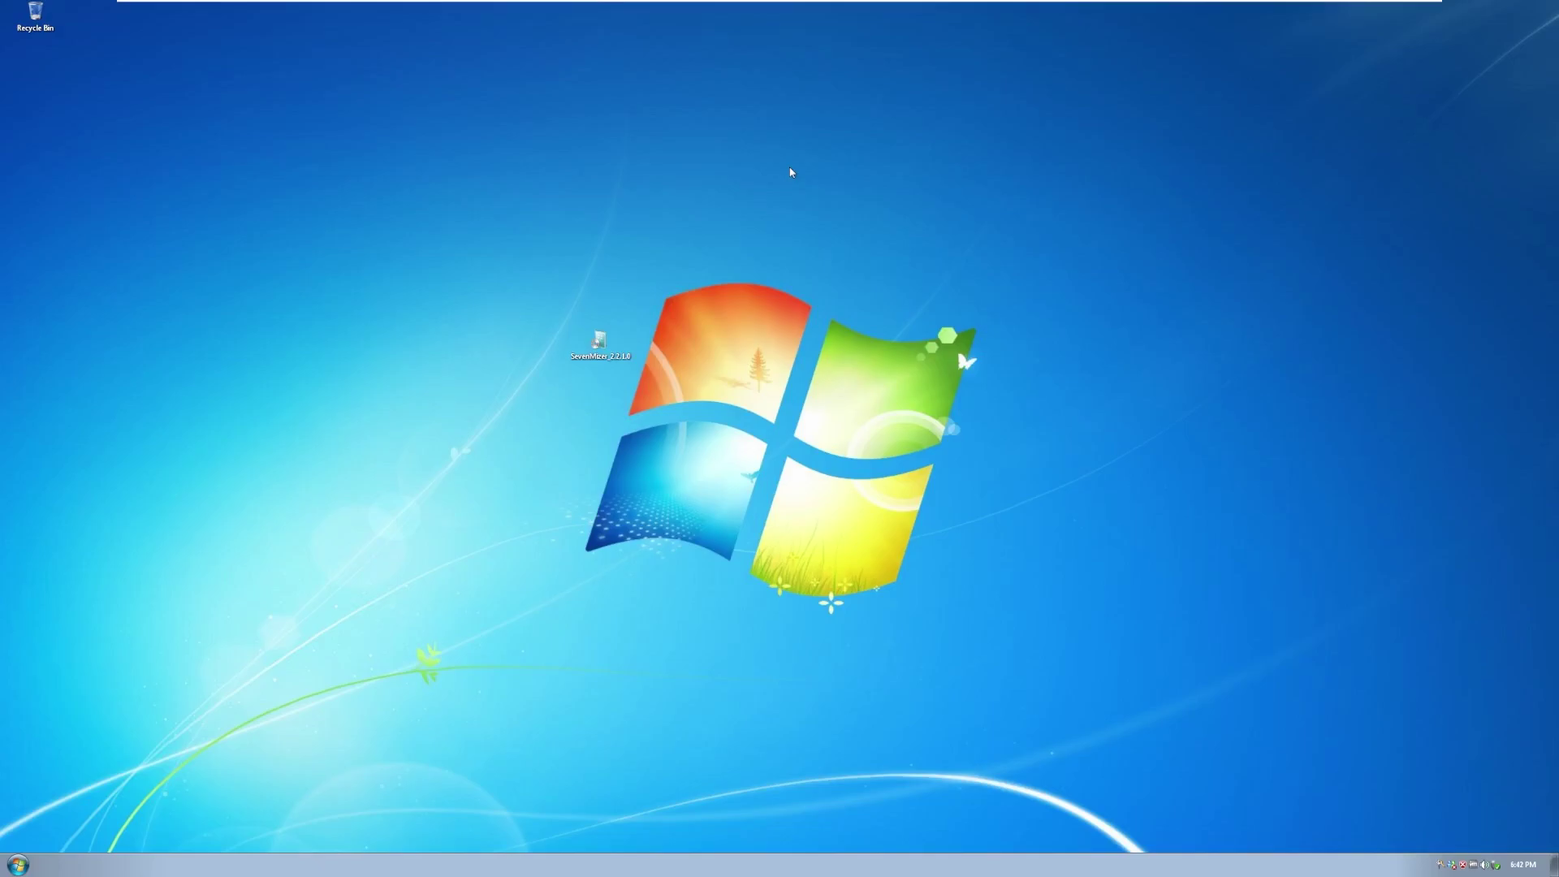
# Log off and log back on from the Windows 7-style welcome screen.
pyautogui.press('super')
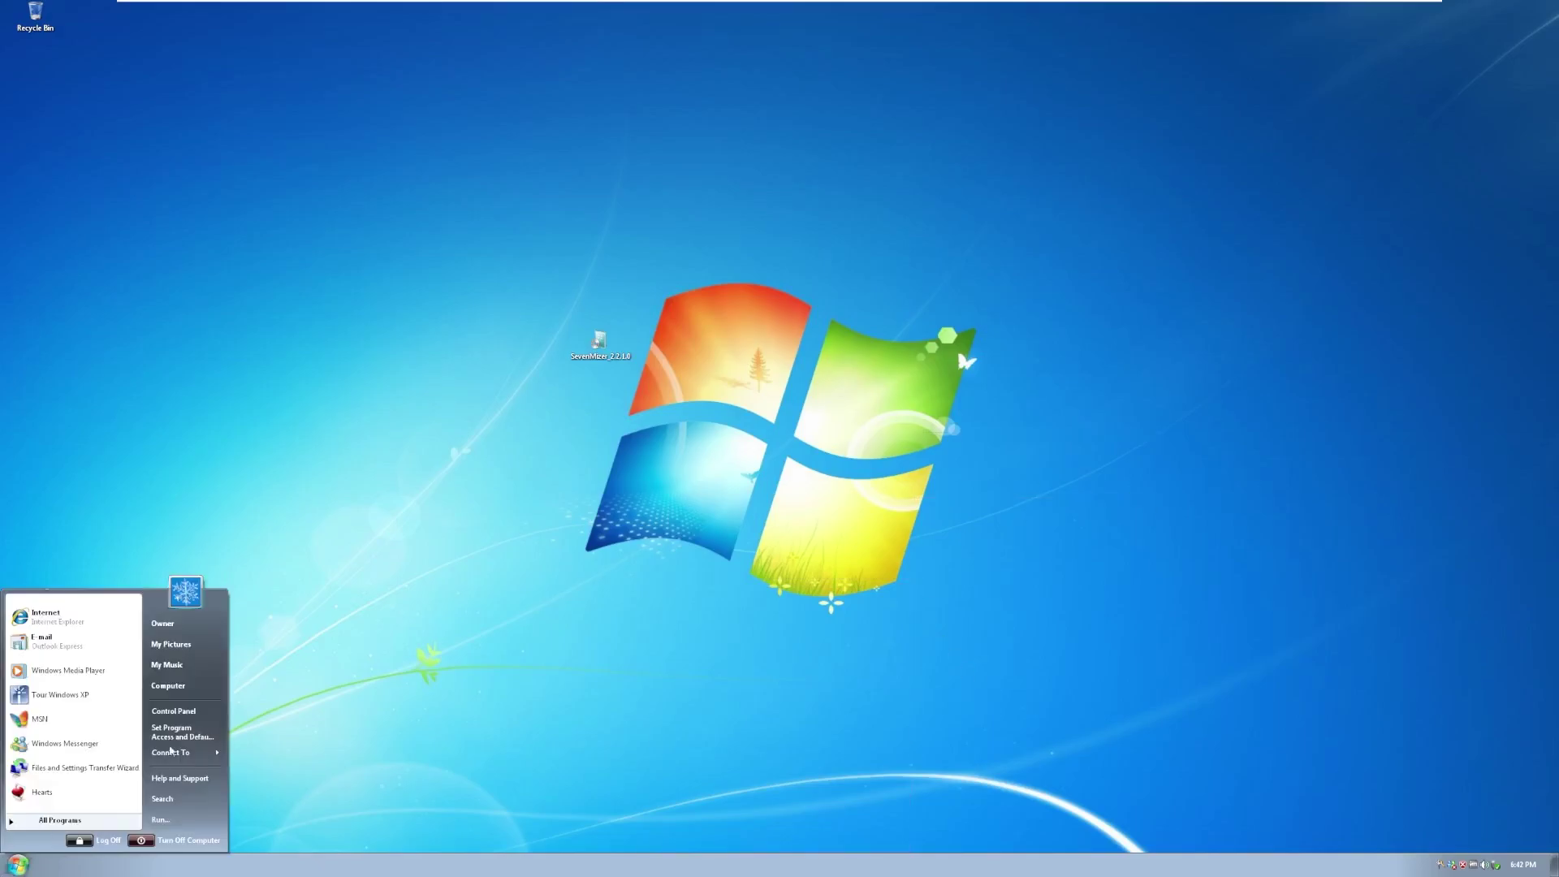
pyautogui.click(2, 815)
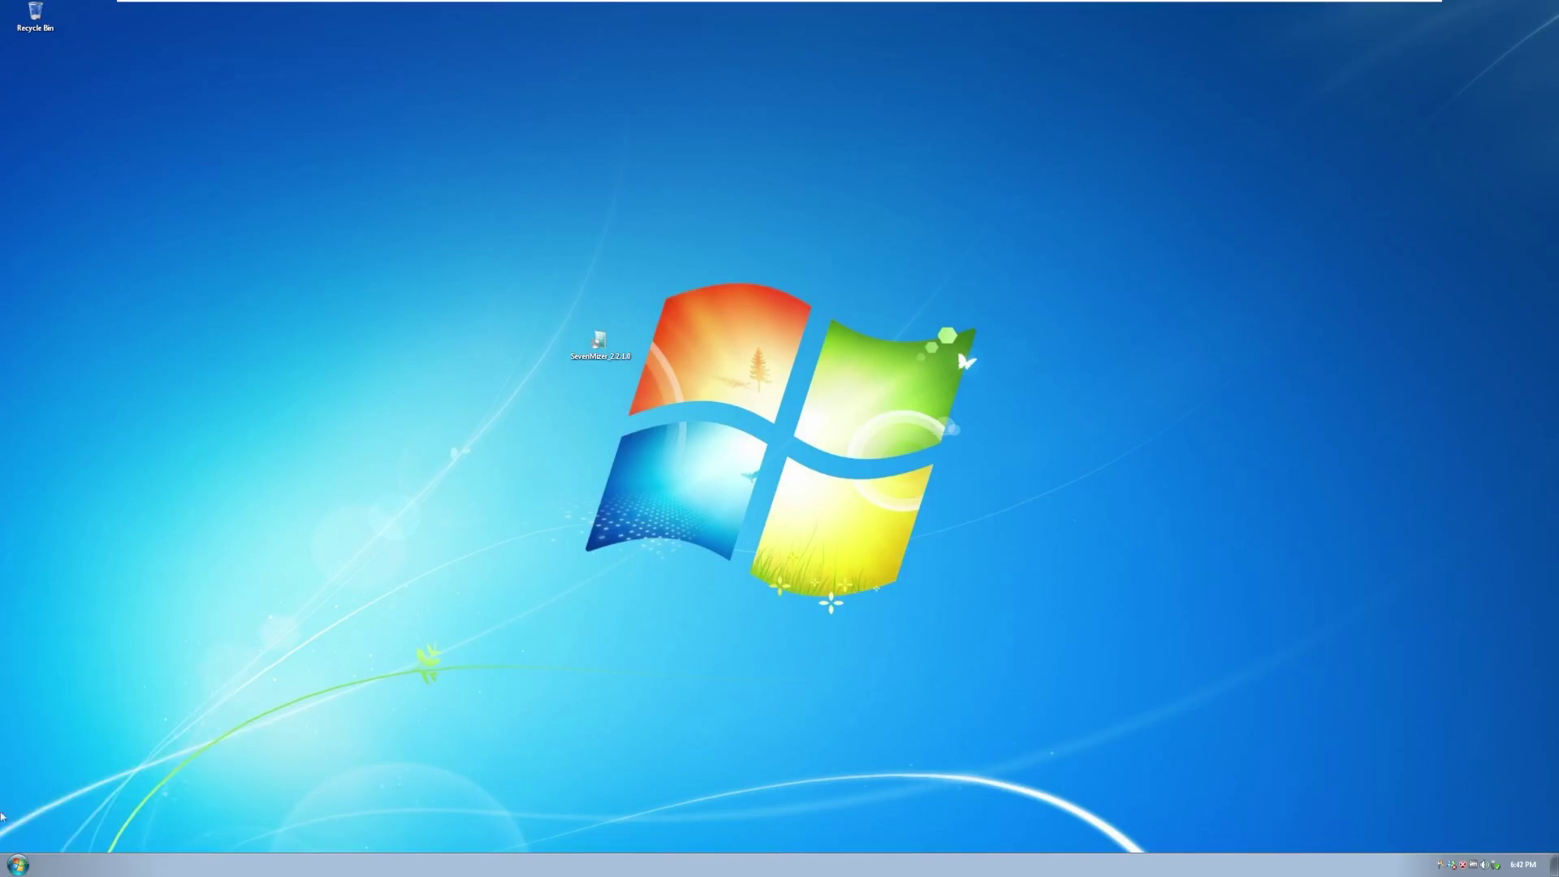
pyautogui.press('super')
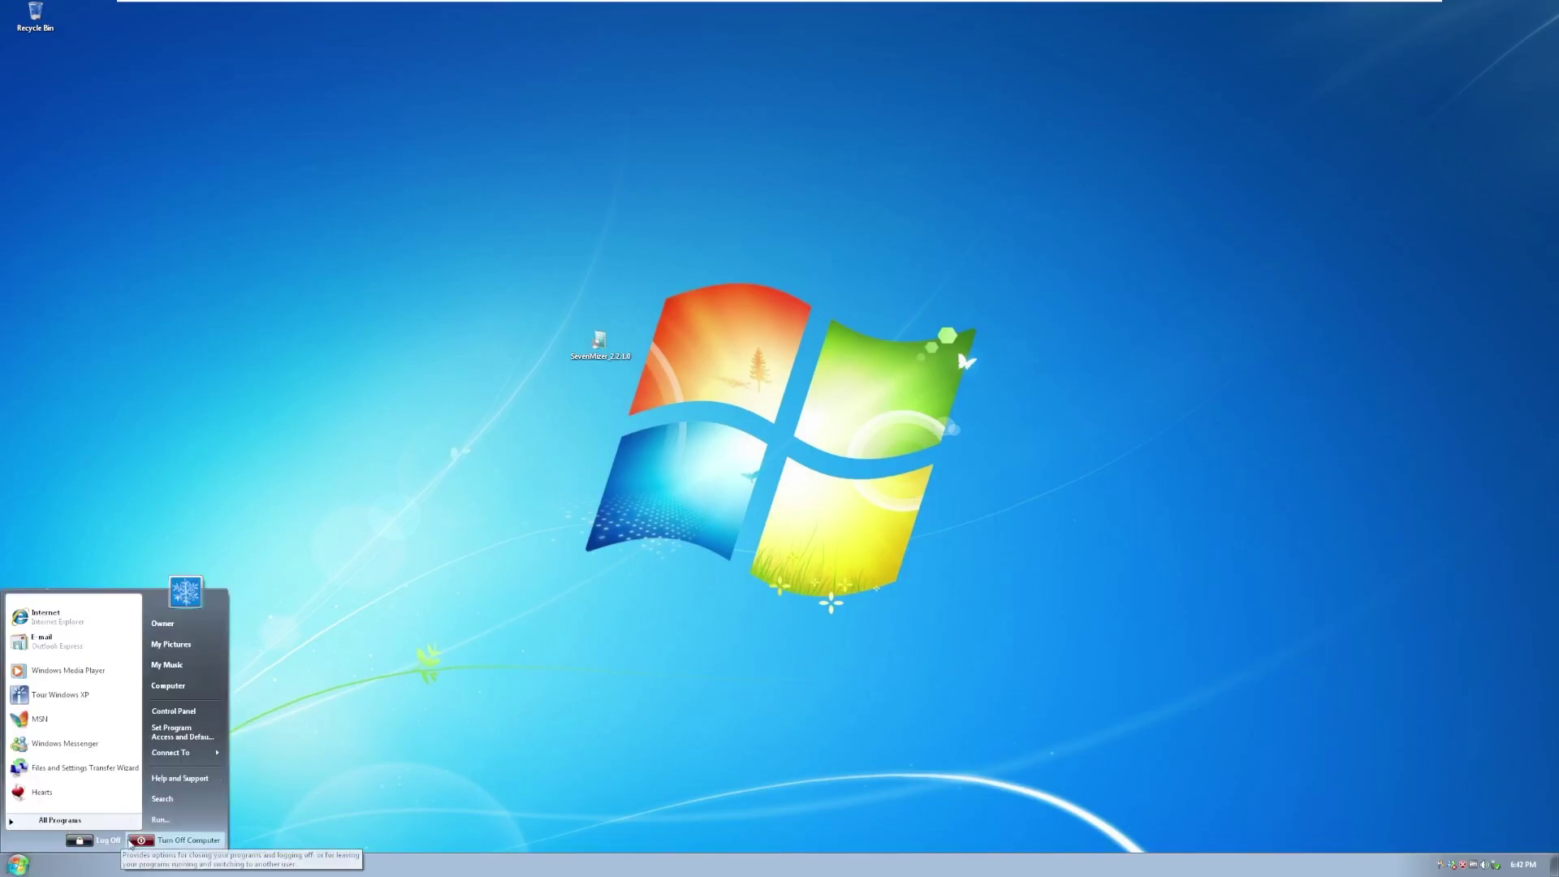
pyautogui.click(84, 841)
pyautogui.click(815, 315)
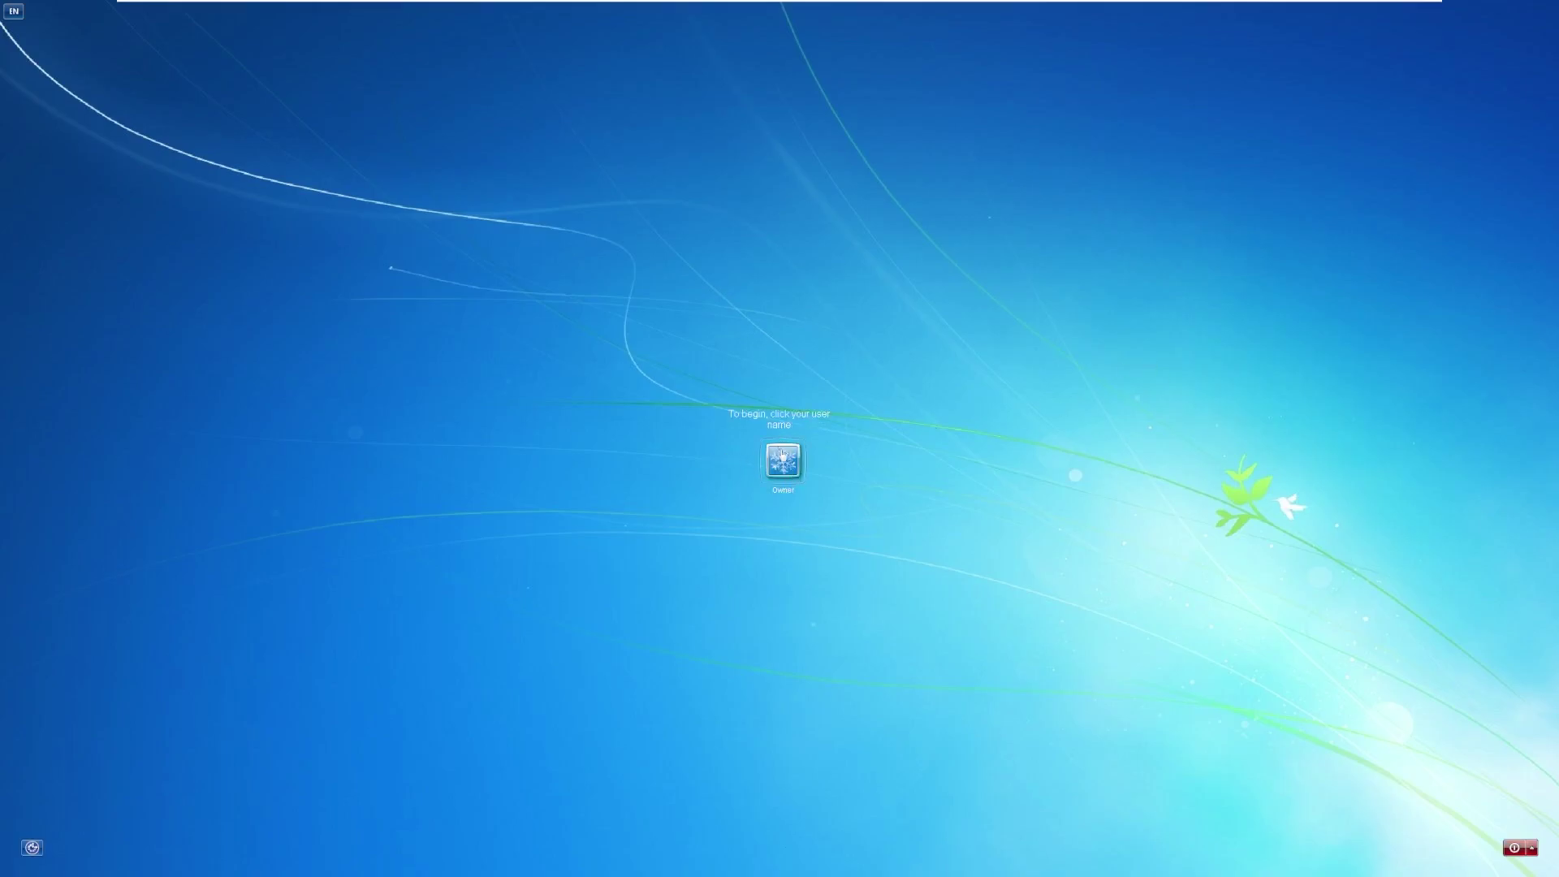
pyautogui.click(781, 461)
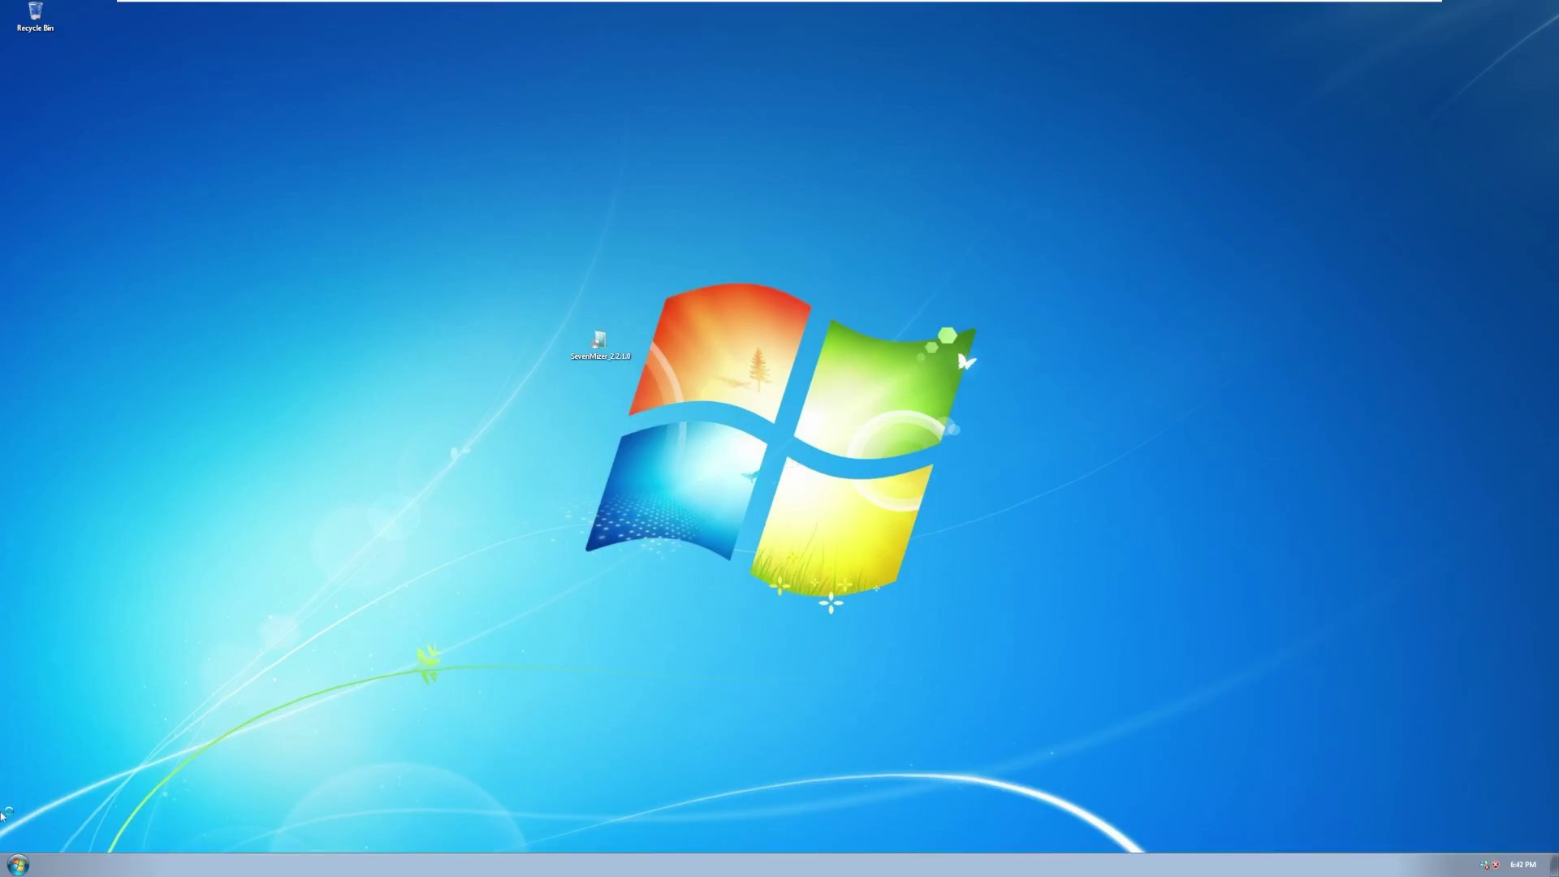
# Use Switch User and log back on to the desktop.
pyautogui.click(17, 864)
pyautogui.click(112, 844)
pyautogui.click(746, 324)
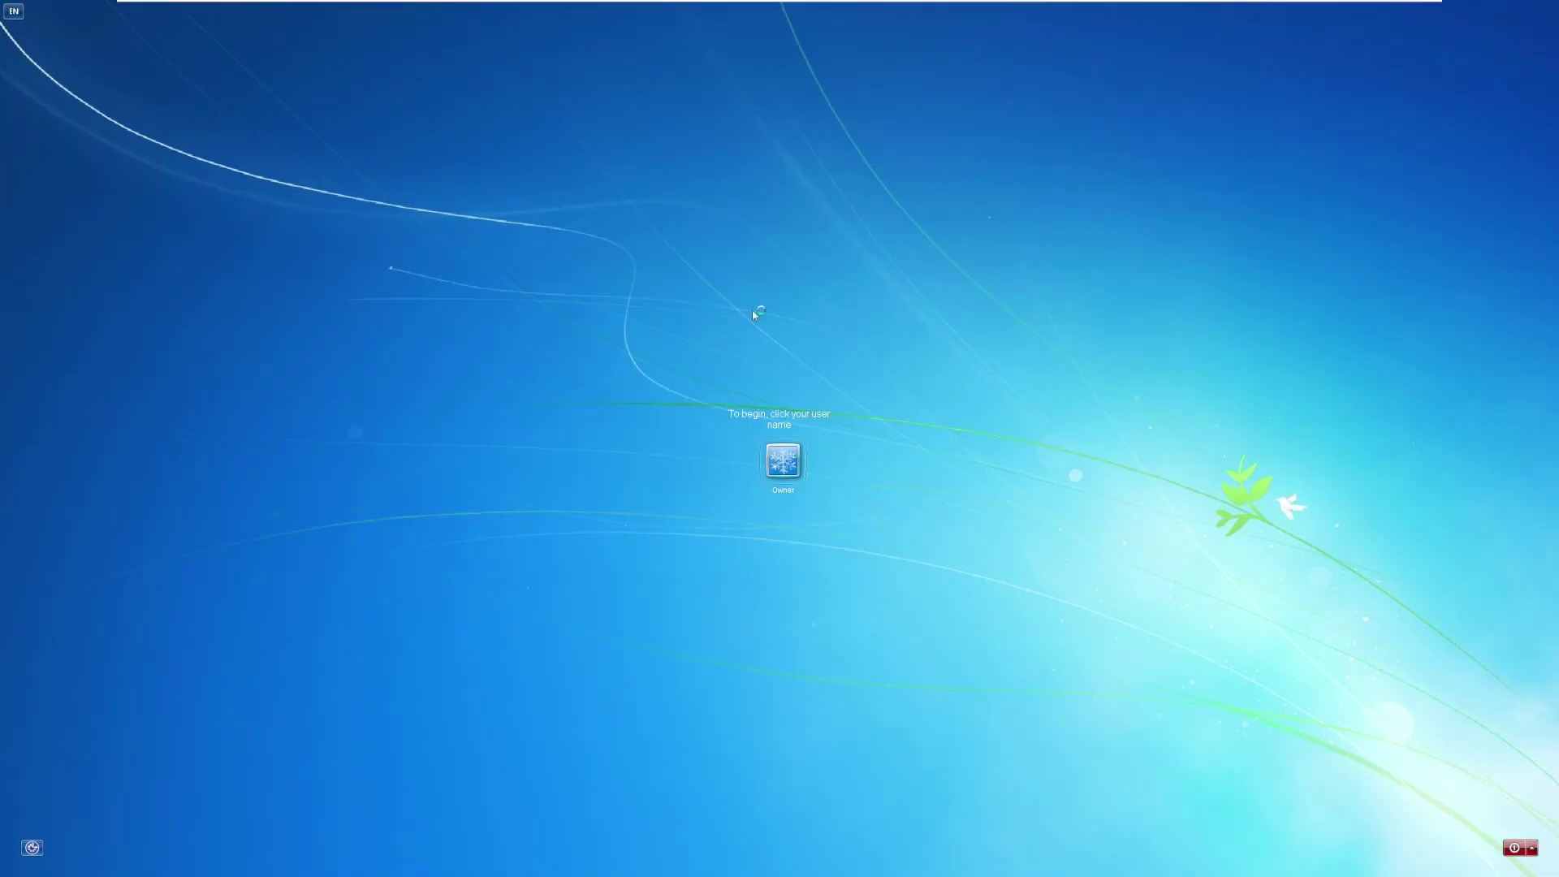
pyautogui.click(784, 461)
pyautogui.click(17, 863)
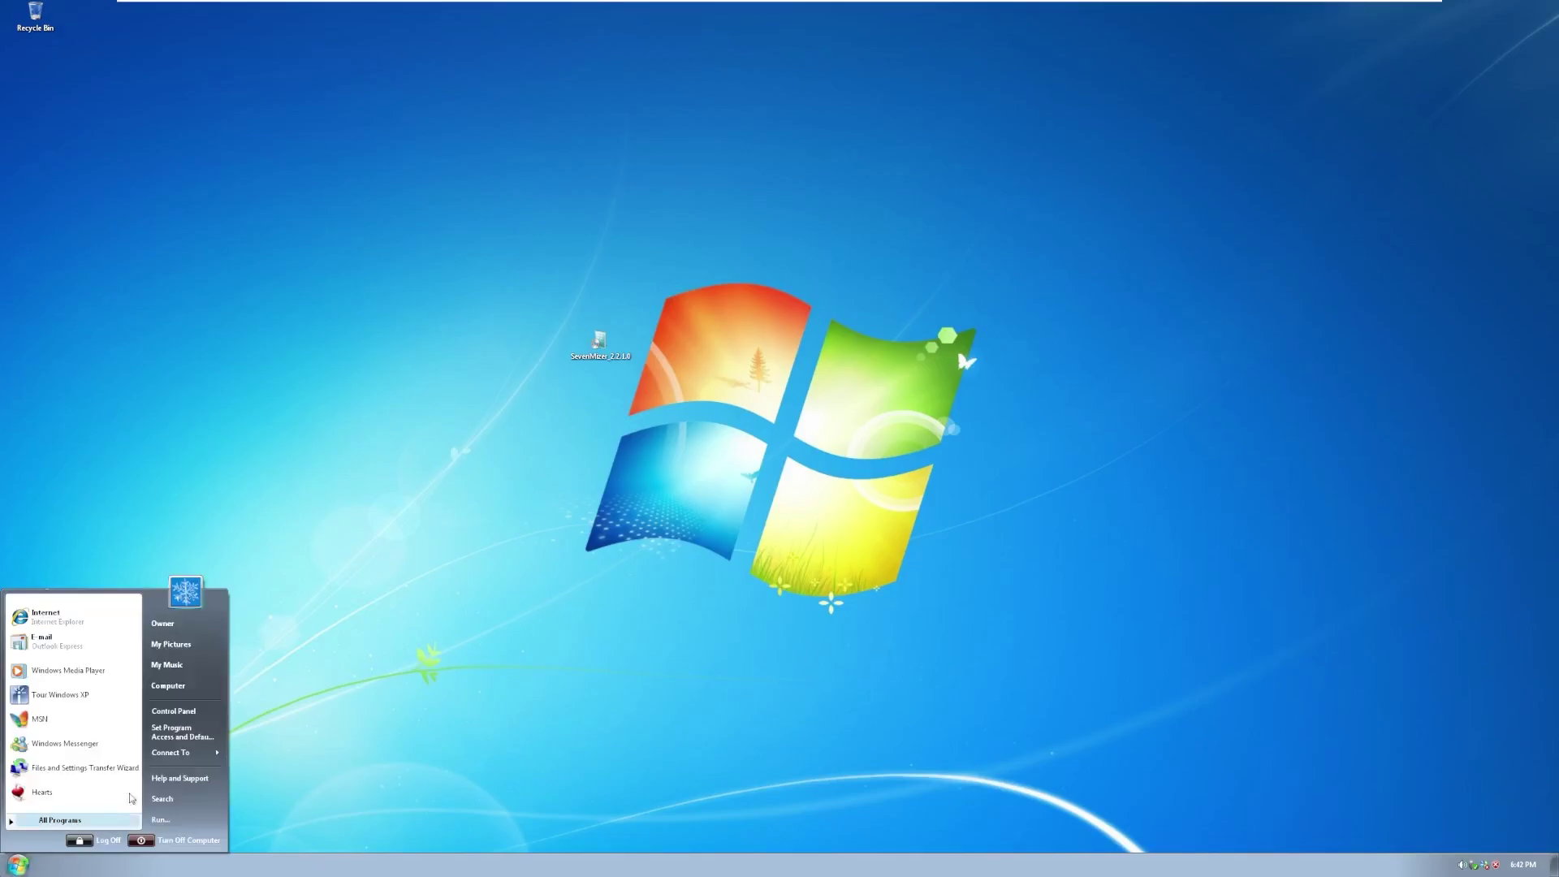
# Dismiss the Start menu and stray desktop shortcut menus to clear the desktop.
pyautogui.click(800, 558)
pyautogui.rightClick(927, 571)
pyautogui.moveTo(961, 579)
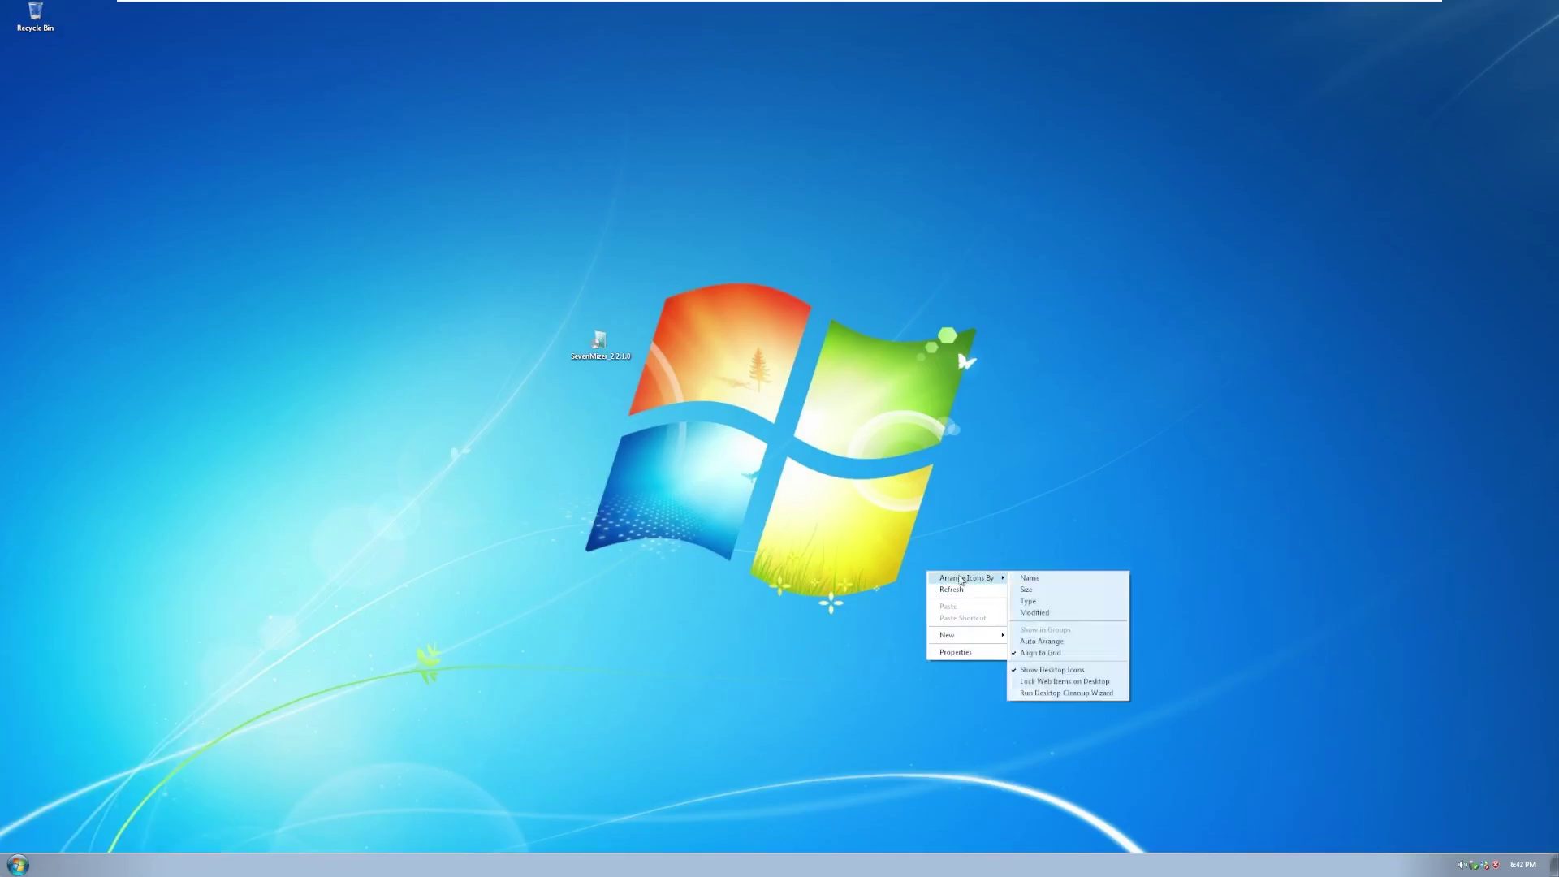
pyautogui.click(714, 696)
pyautogui.rightClick(808, 700)
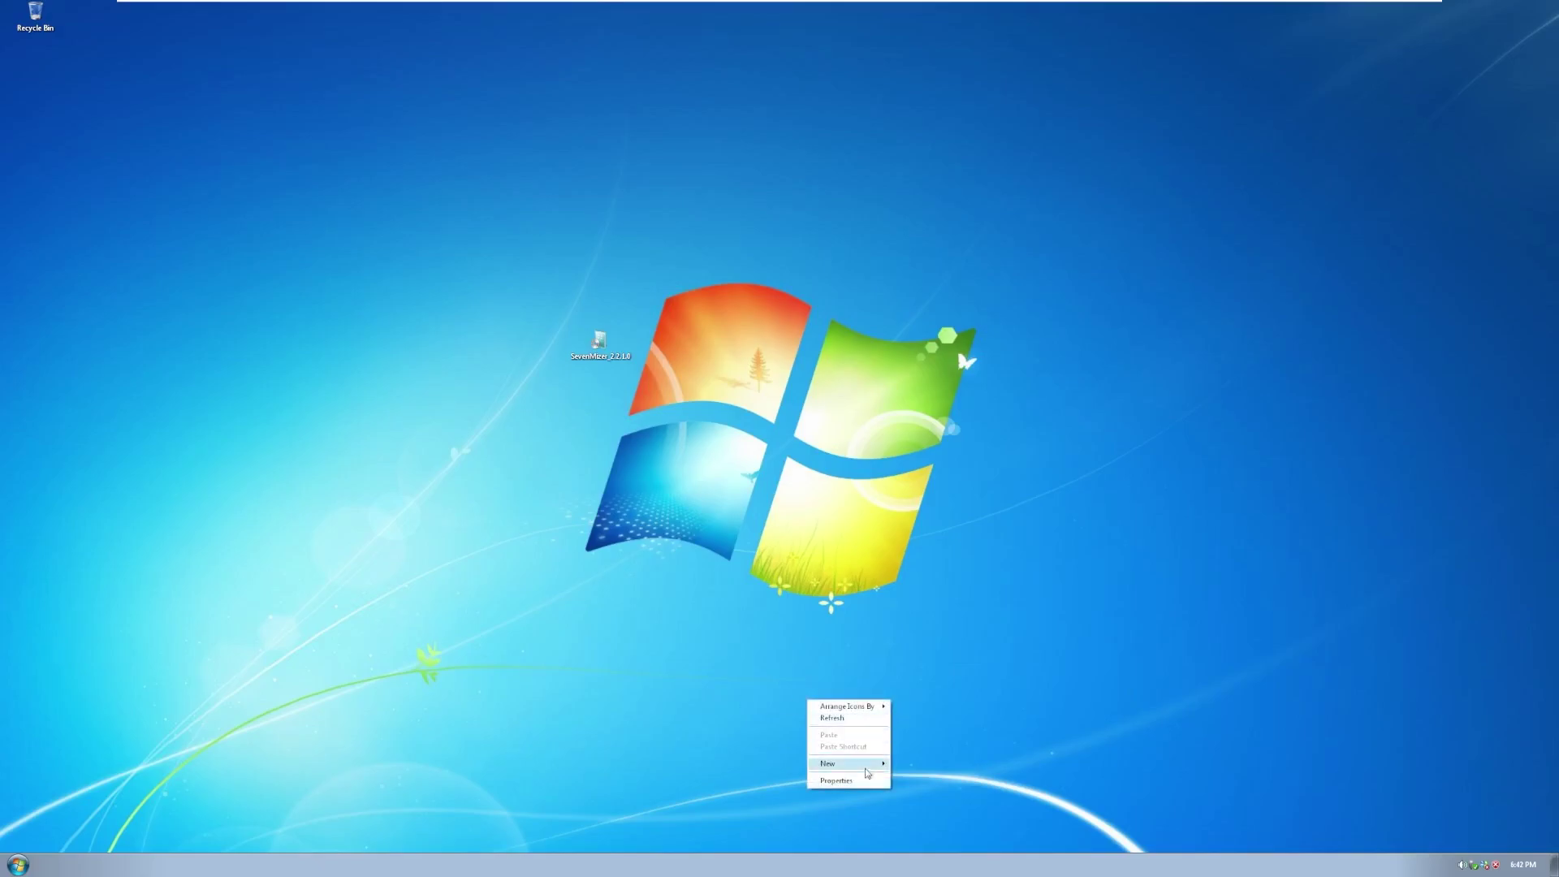
pyautogui.press('super')
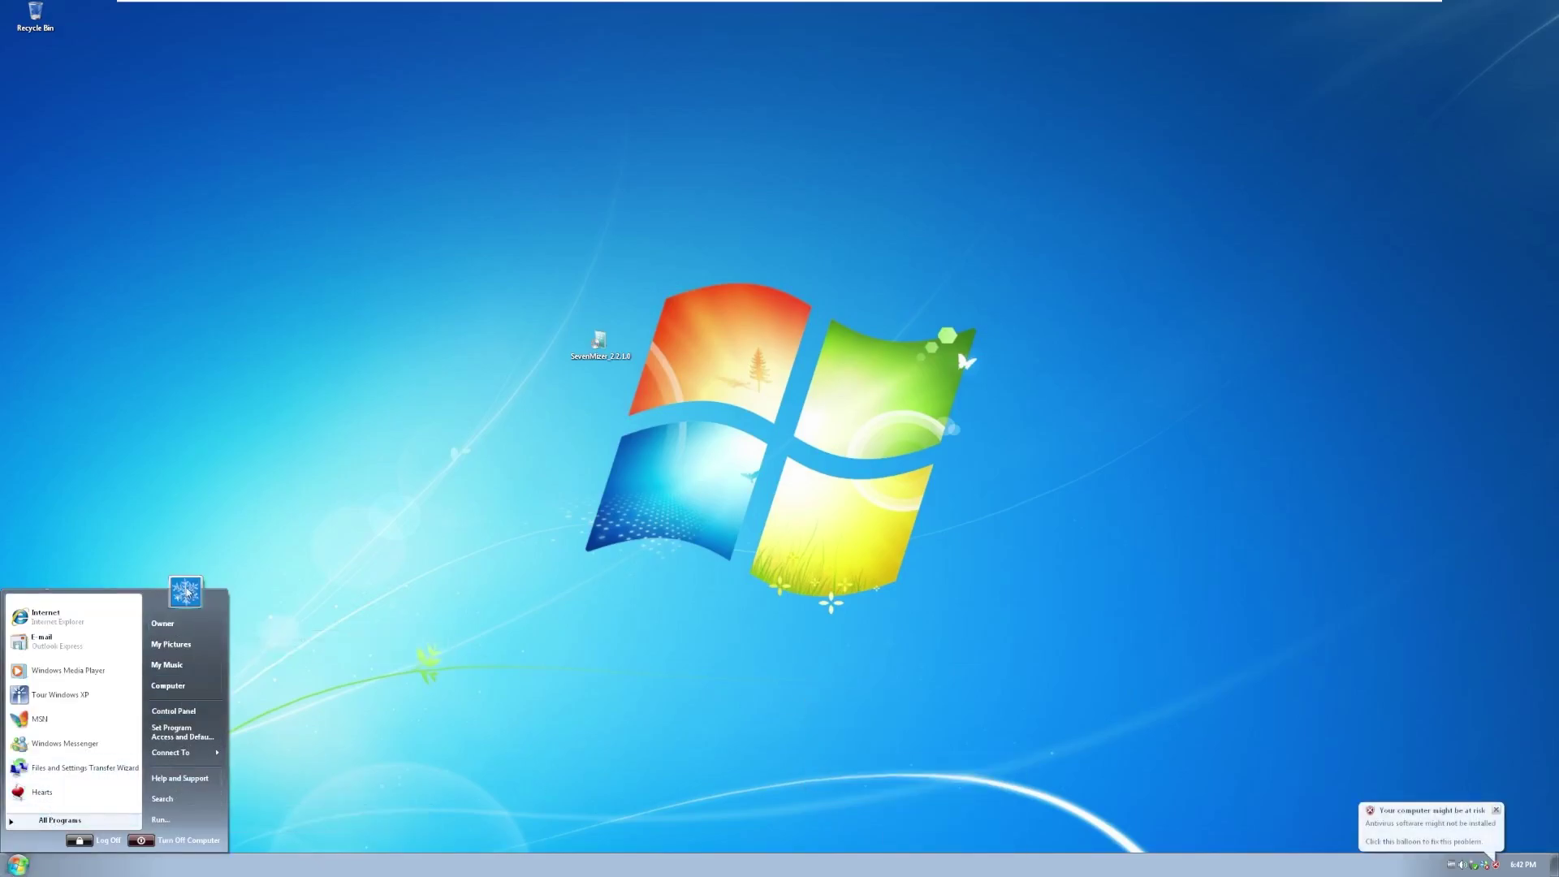
pyautogui.click(612, 349)
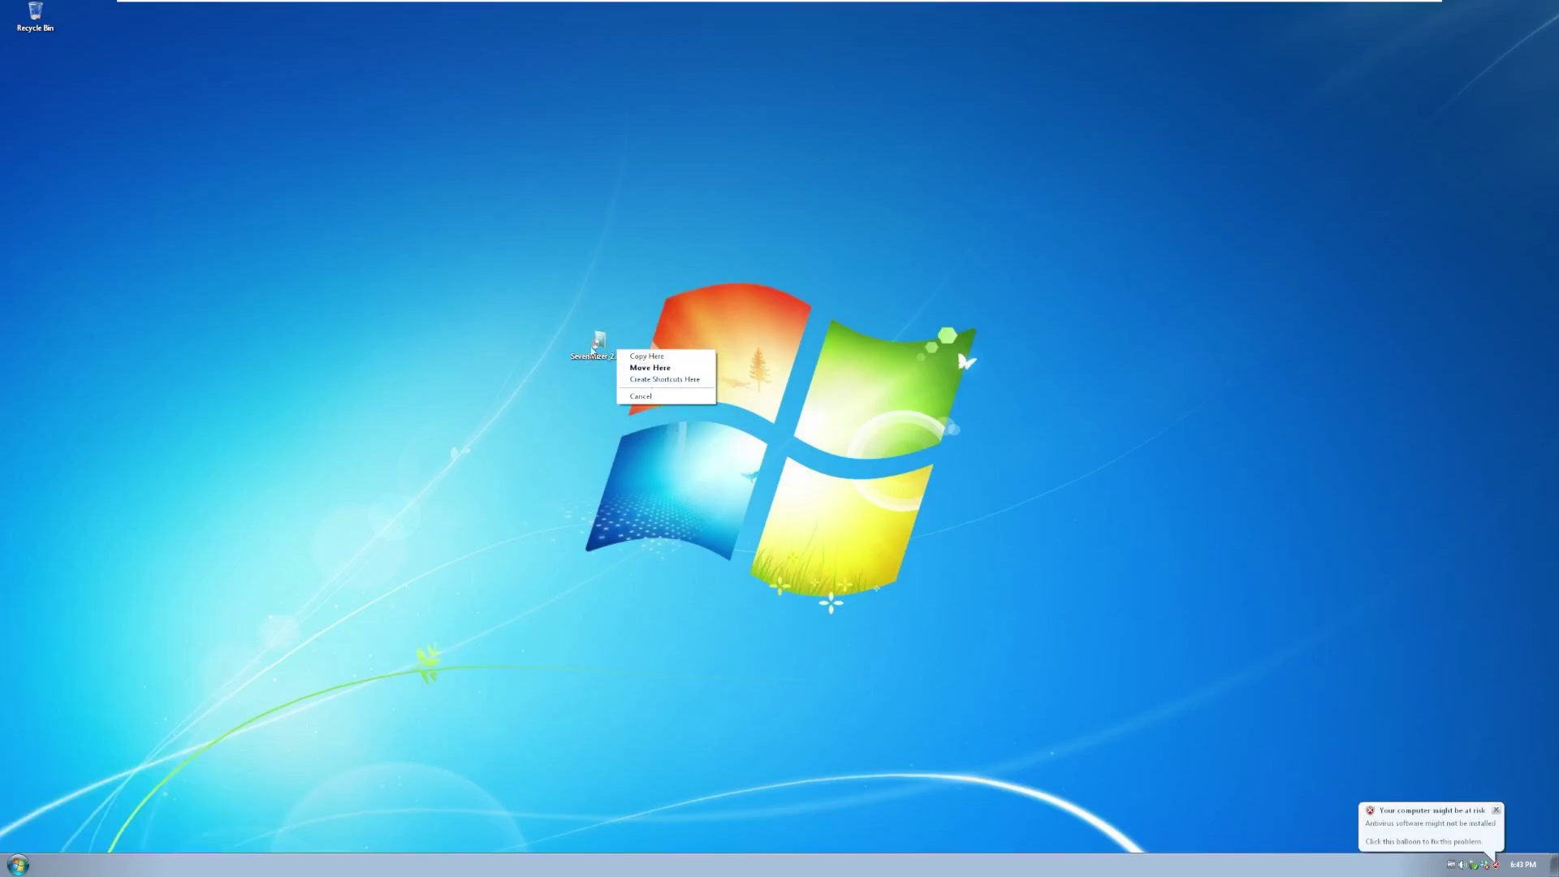
# Review the SevenMizer file's Version, Compatibility and Summary properties, then launch Internet Explorer.
pyautogui.rightClick(598, 343)
pyautogui.click(625, 474)
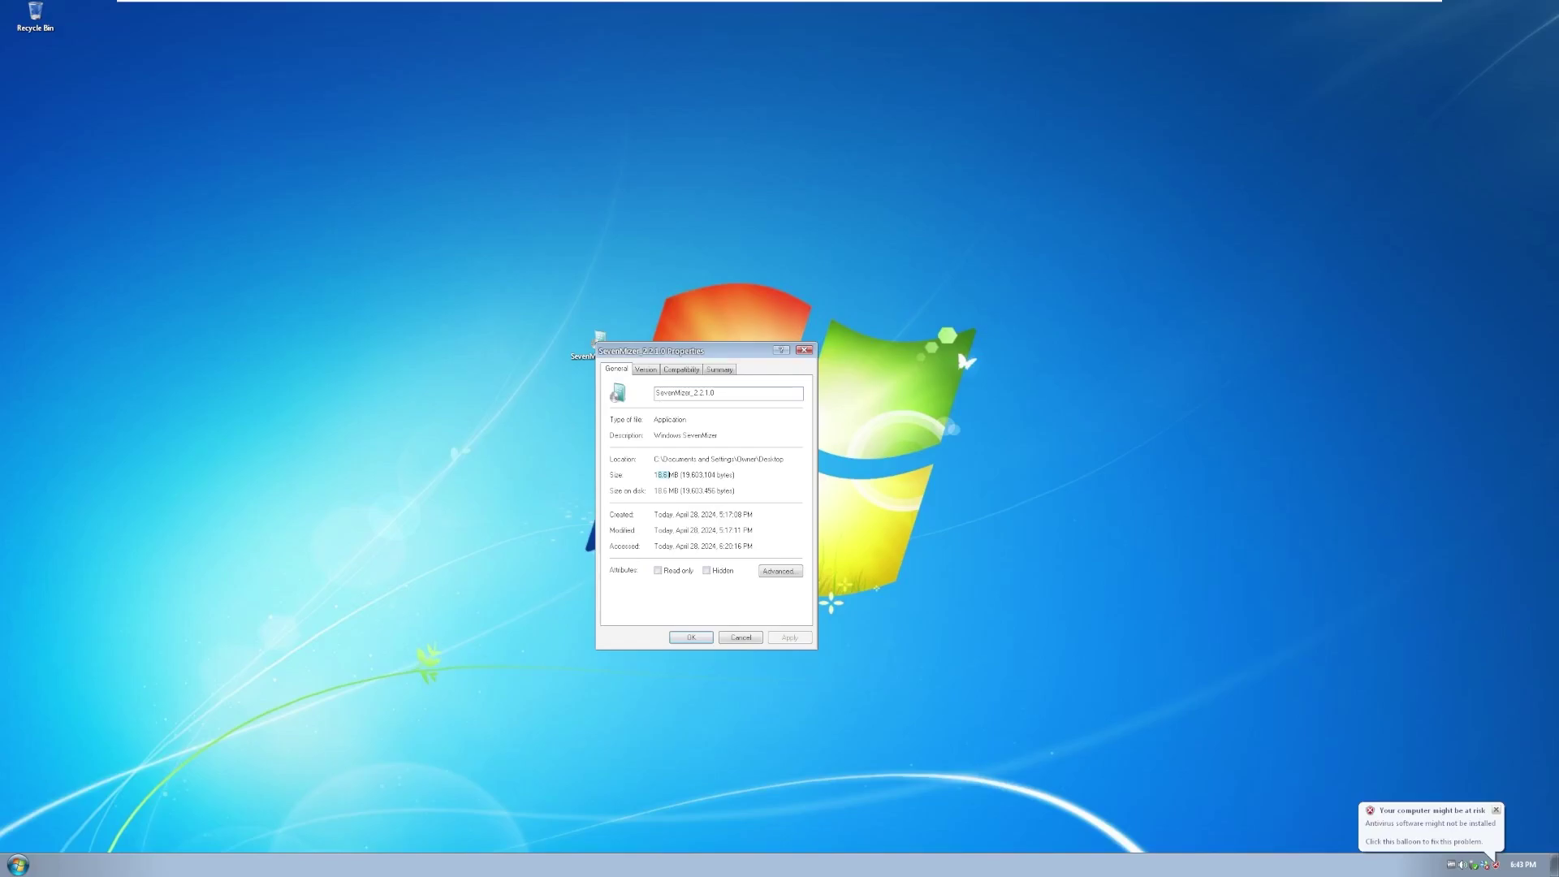
pyautogui.click(654, 372)
pyautogui.click(682, 372)
pyautogui.click(658, 372)
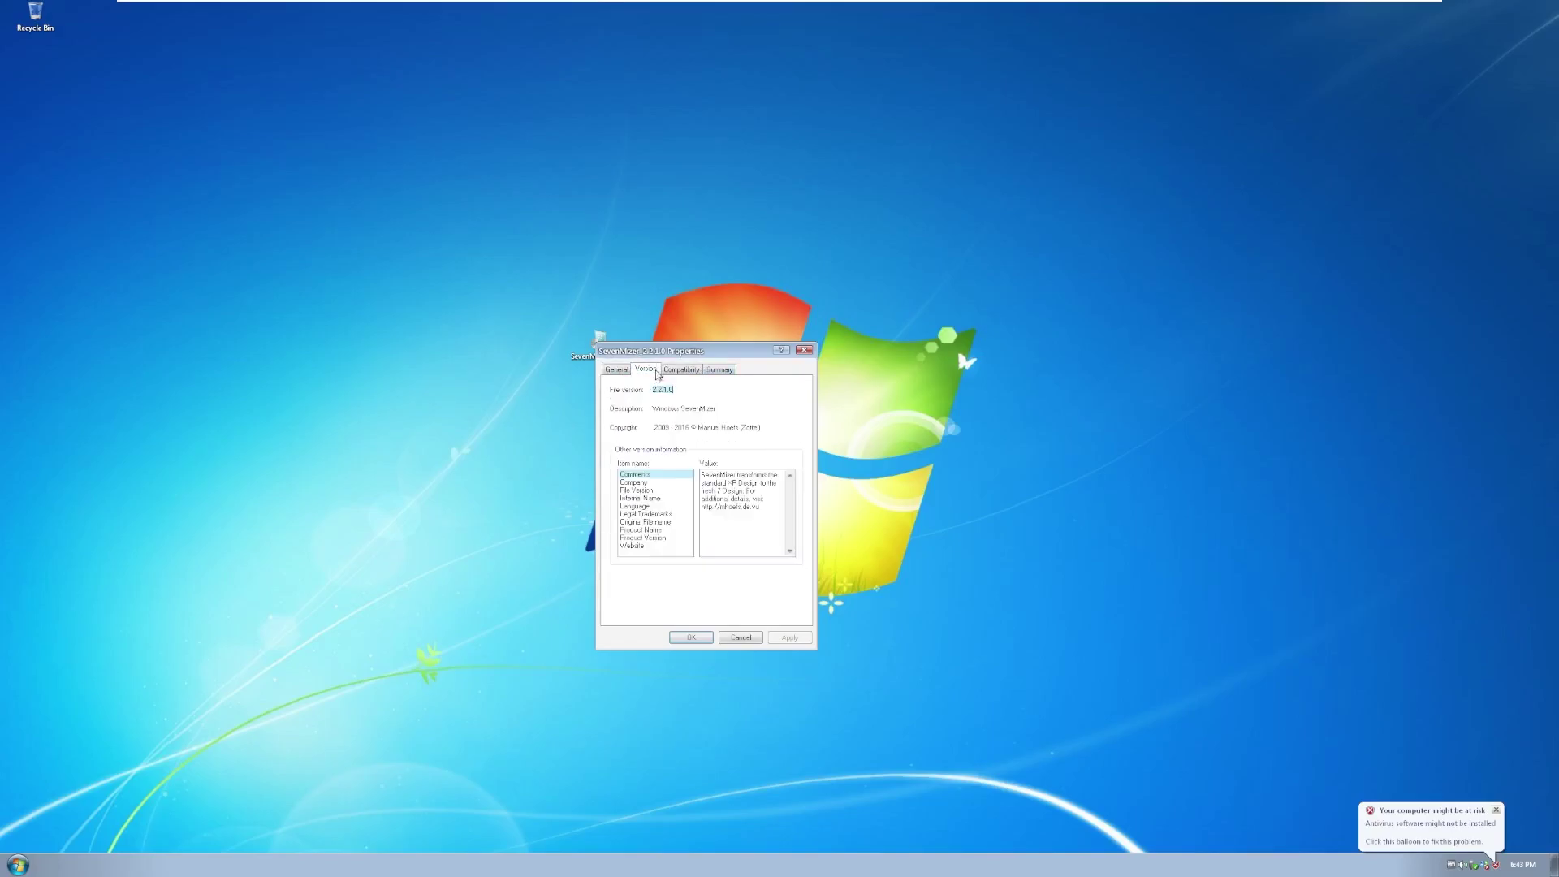
pyautogui.click(719, 371)
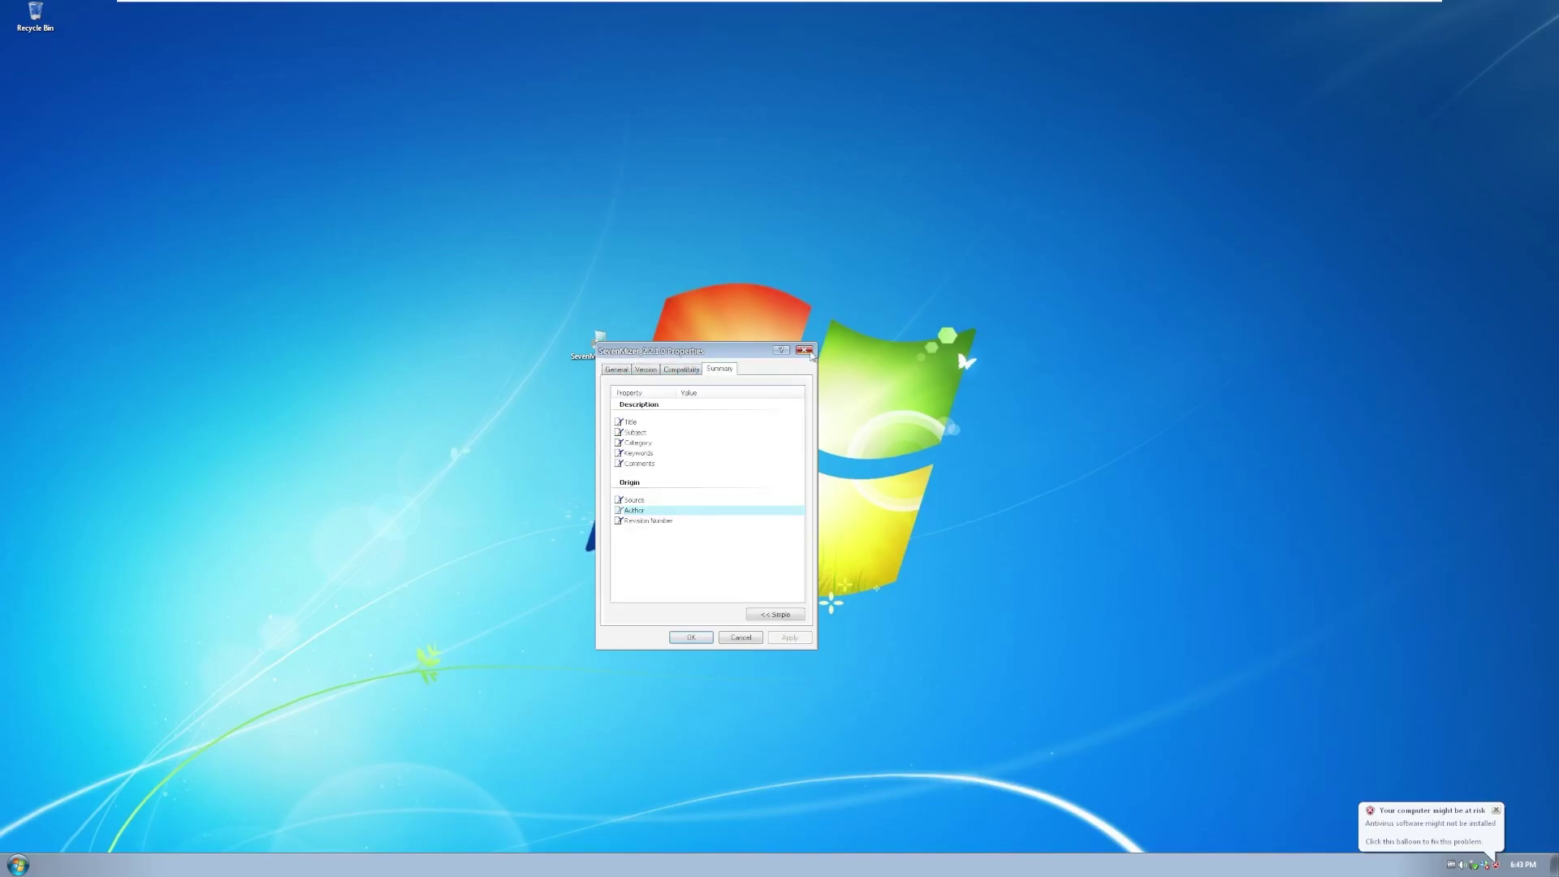
pyautogui.click(18, 865)
pyautogui.click(73, 615)
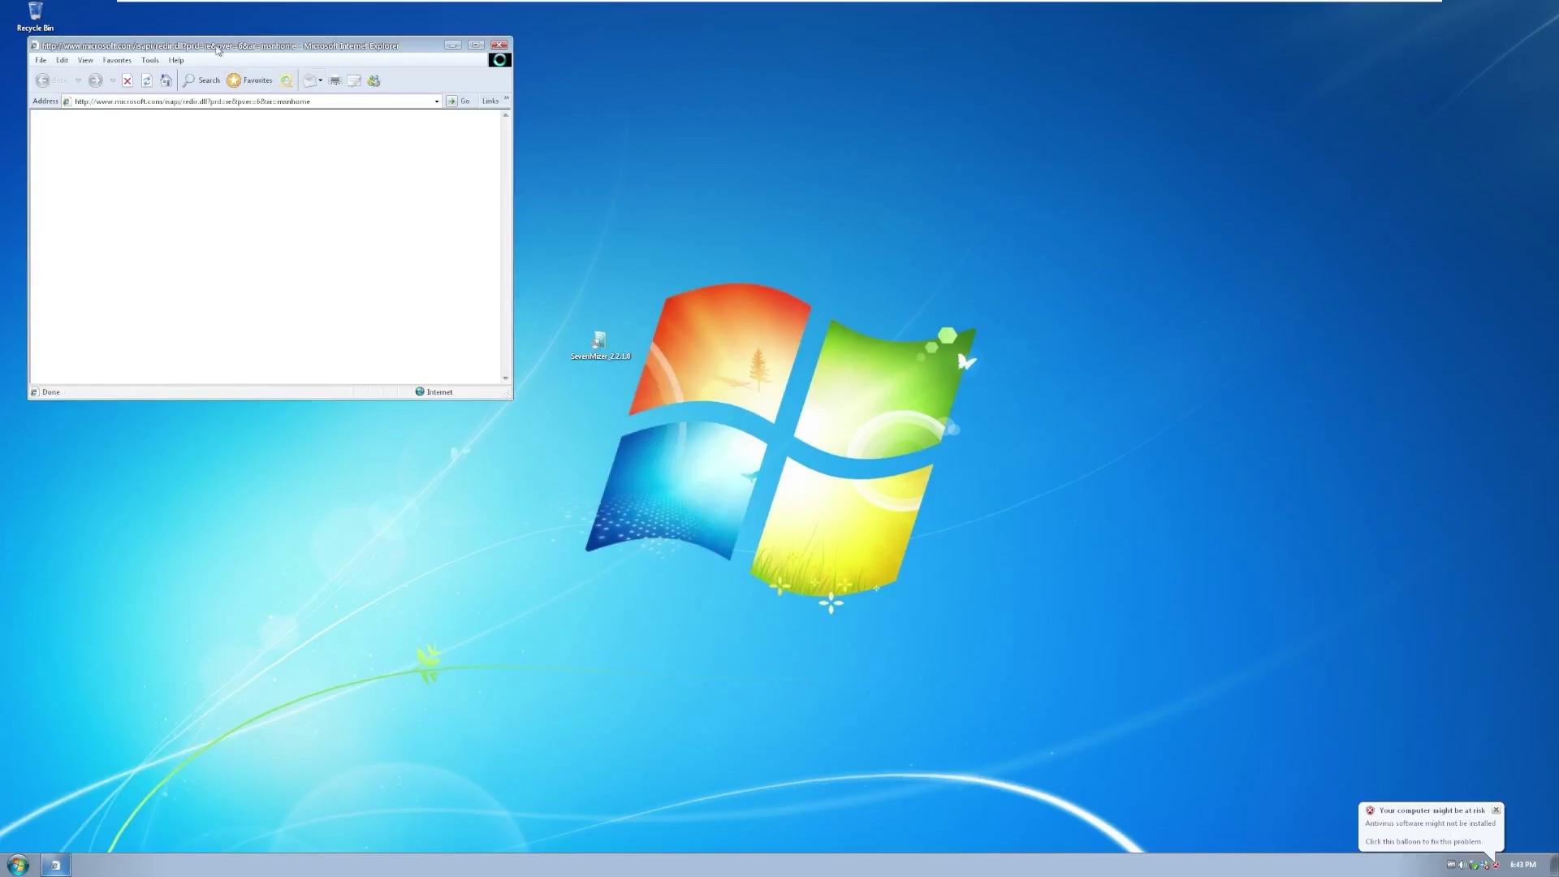
# Centre the Internet Explorer window and load google.com.
pyautogui.moveTo(218, 50); pyautogui.dragTo(559, 201)
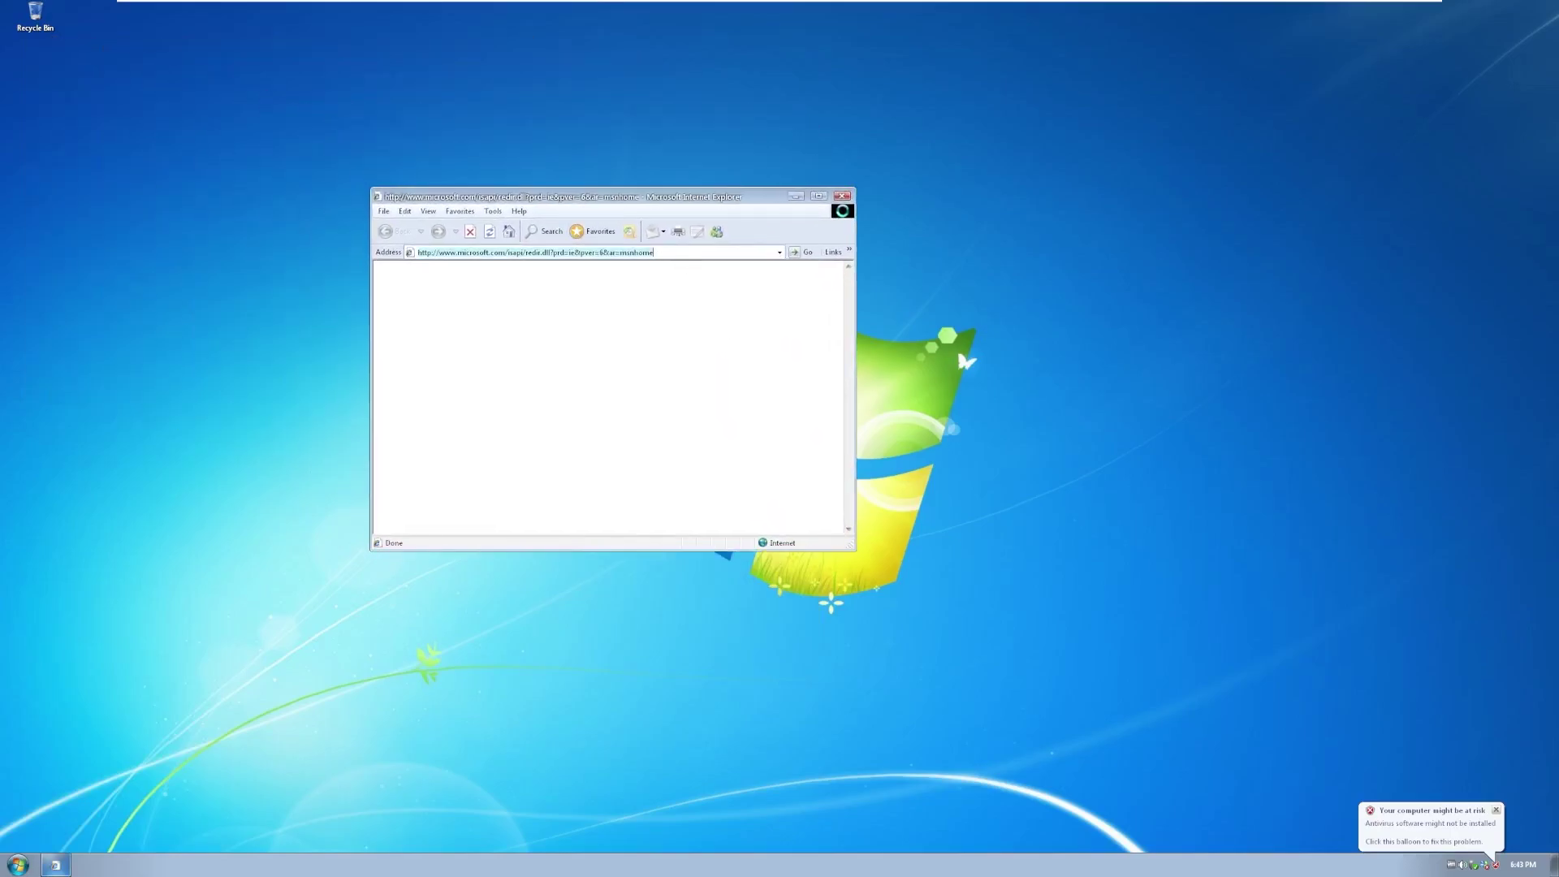
pyautogui.write('google.')
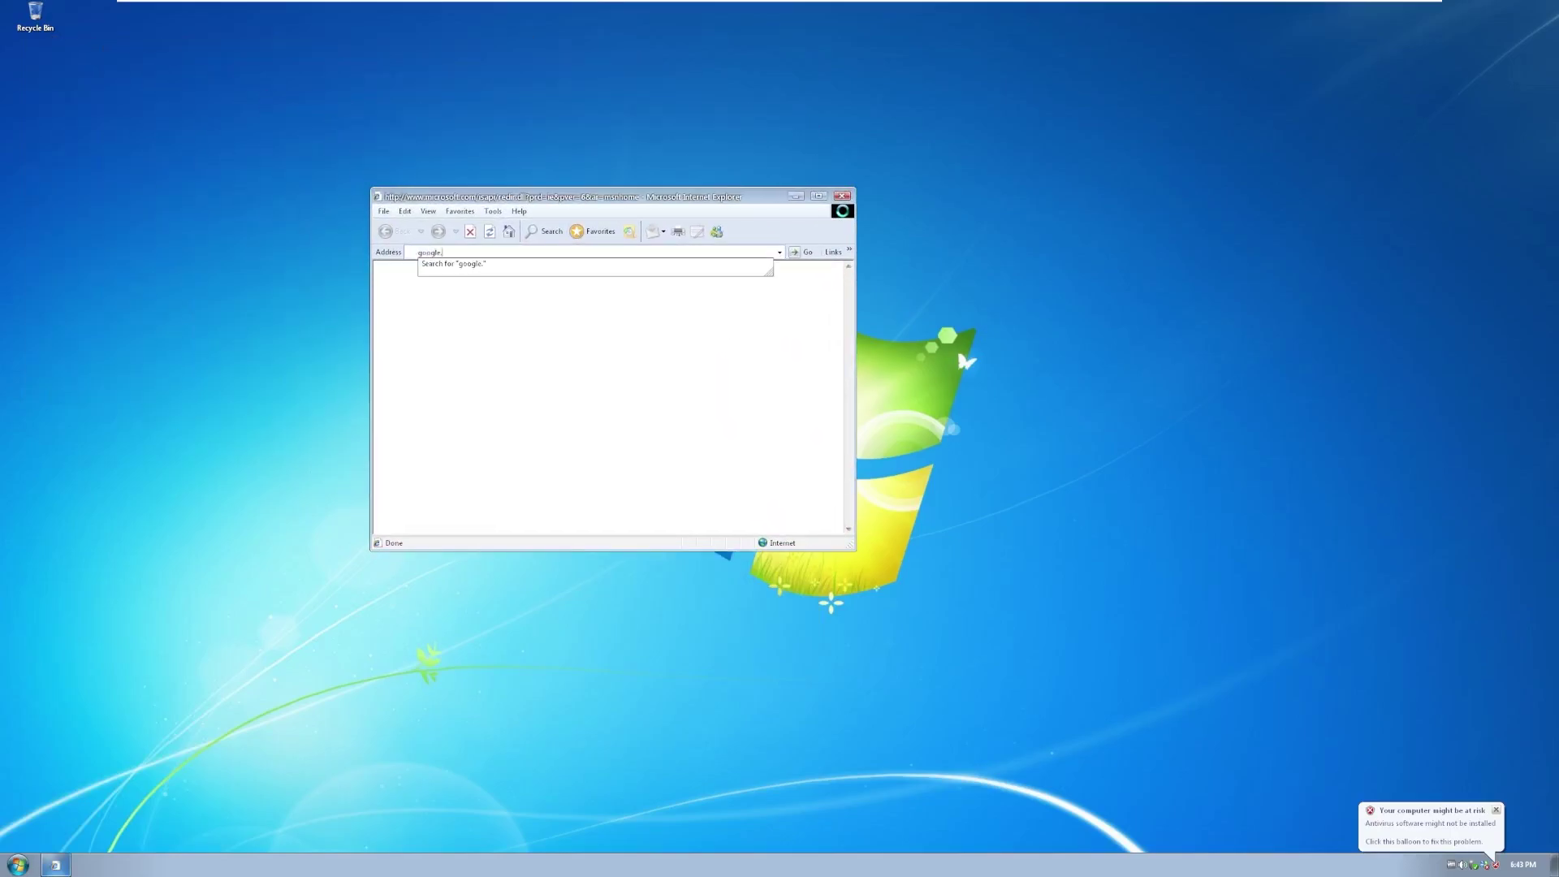
pyautogui.write('com')
pyautogui.press('Return')
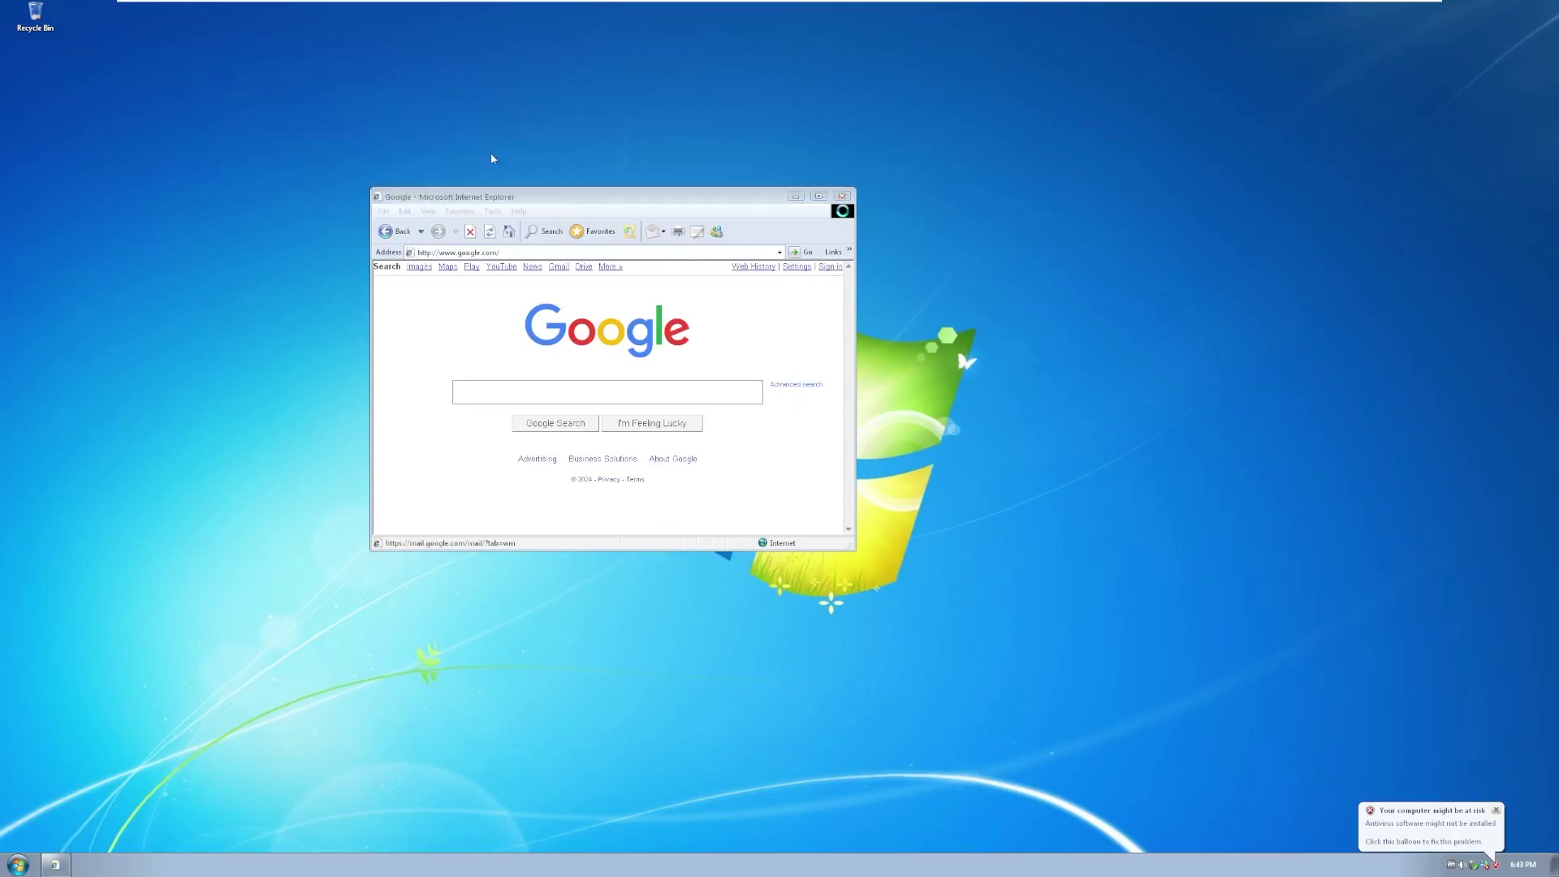
# Follow the website link in SevenMizer's version info, then return to the search results.
pyautogui.moveTo(491, 197); pyautogui.dragTo(807, 242)
pyautogui.rightClick(600, 346)
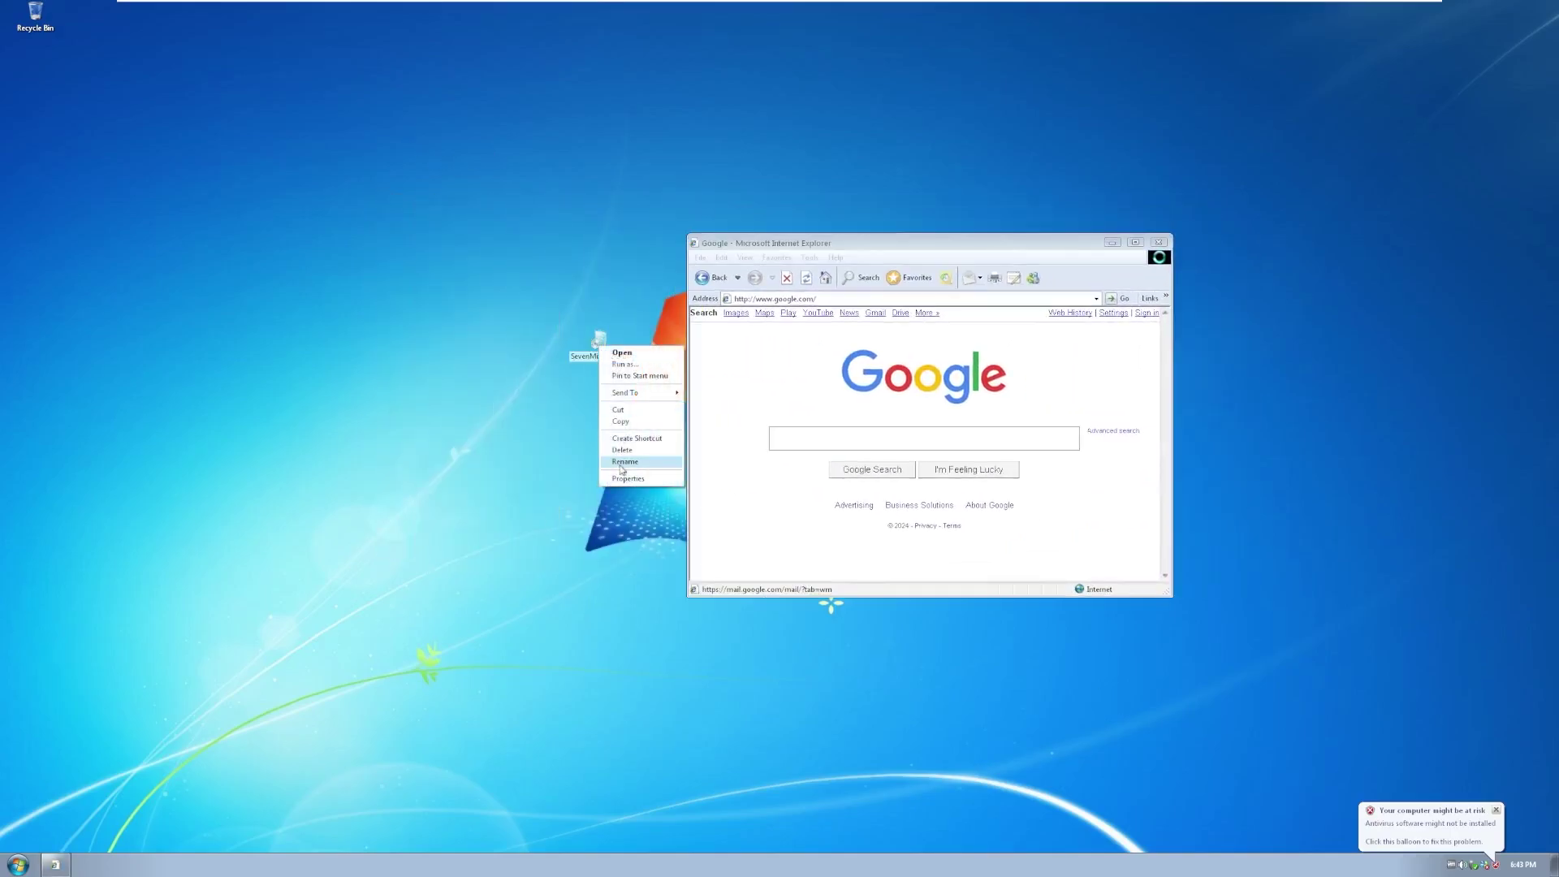
pyautogui.click(627, 479)
pyautogui.click(685, 372)
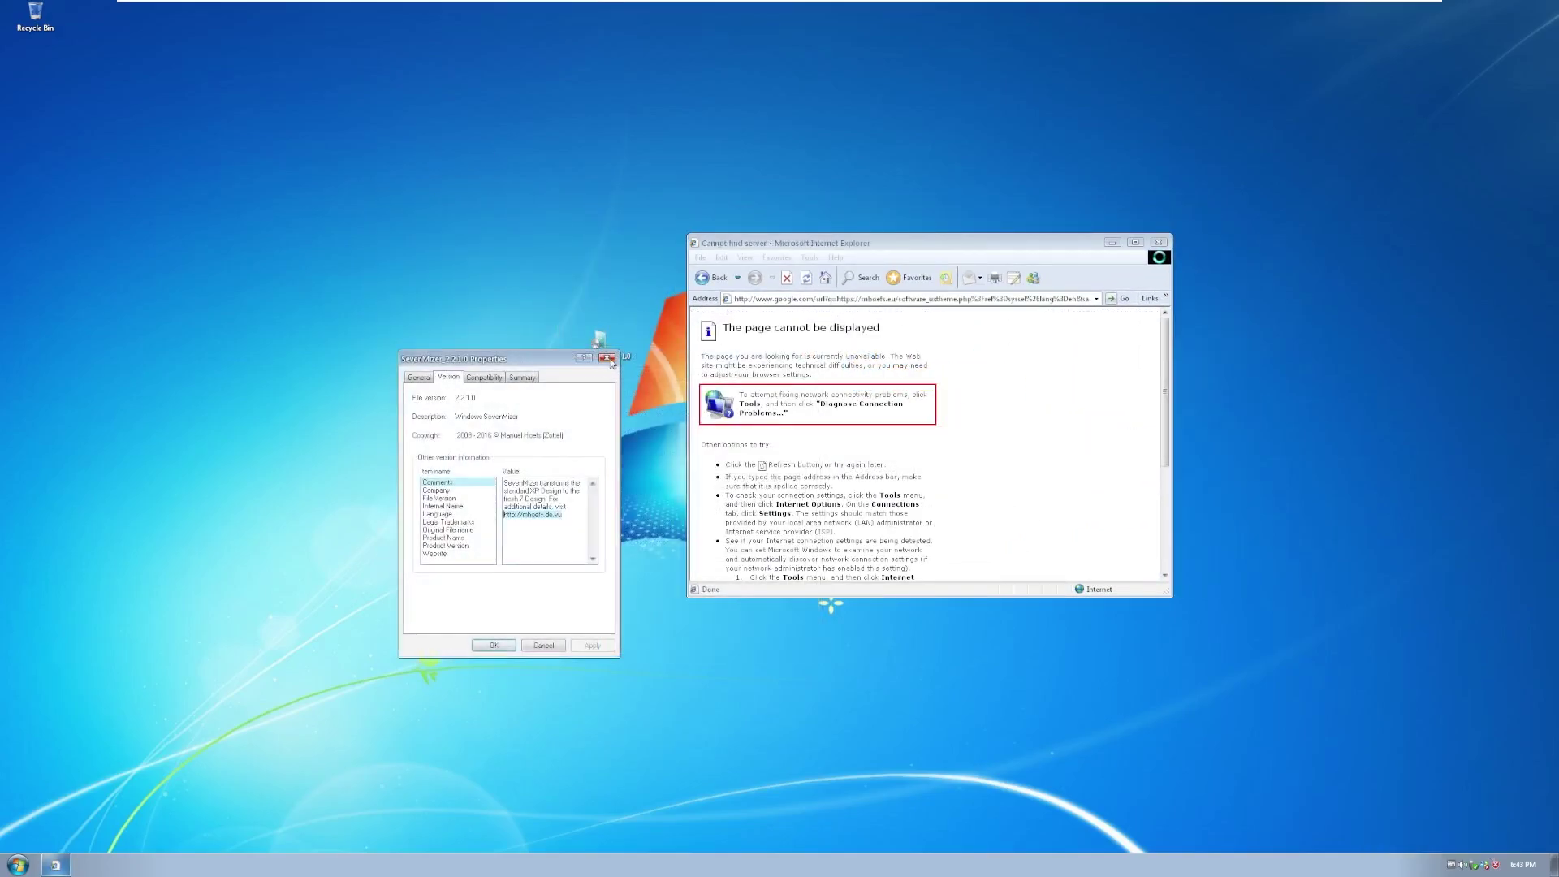
pyautogui.click(608, 359)
pyautogui.click(711, 276)
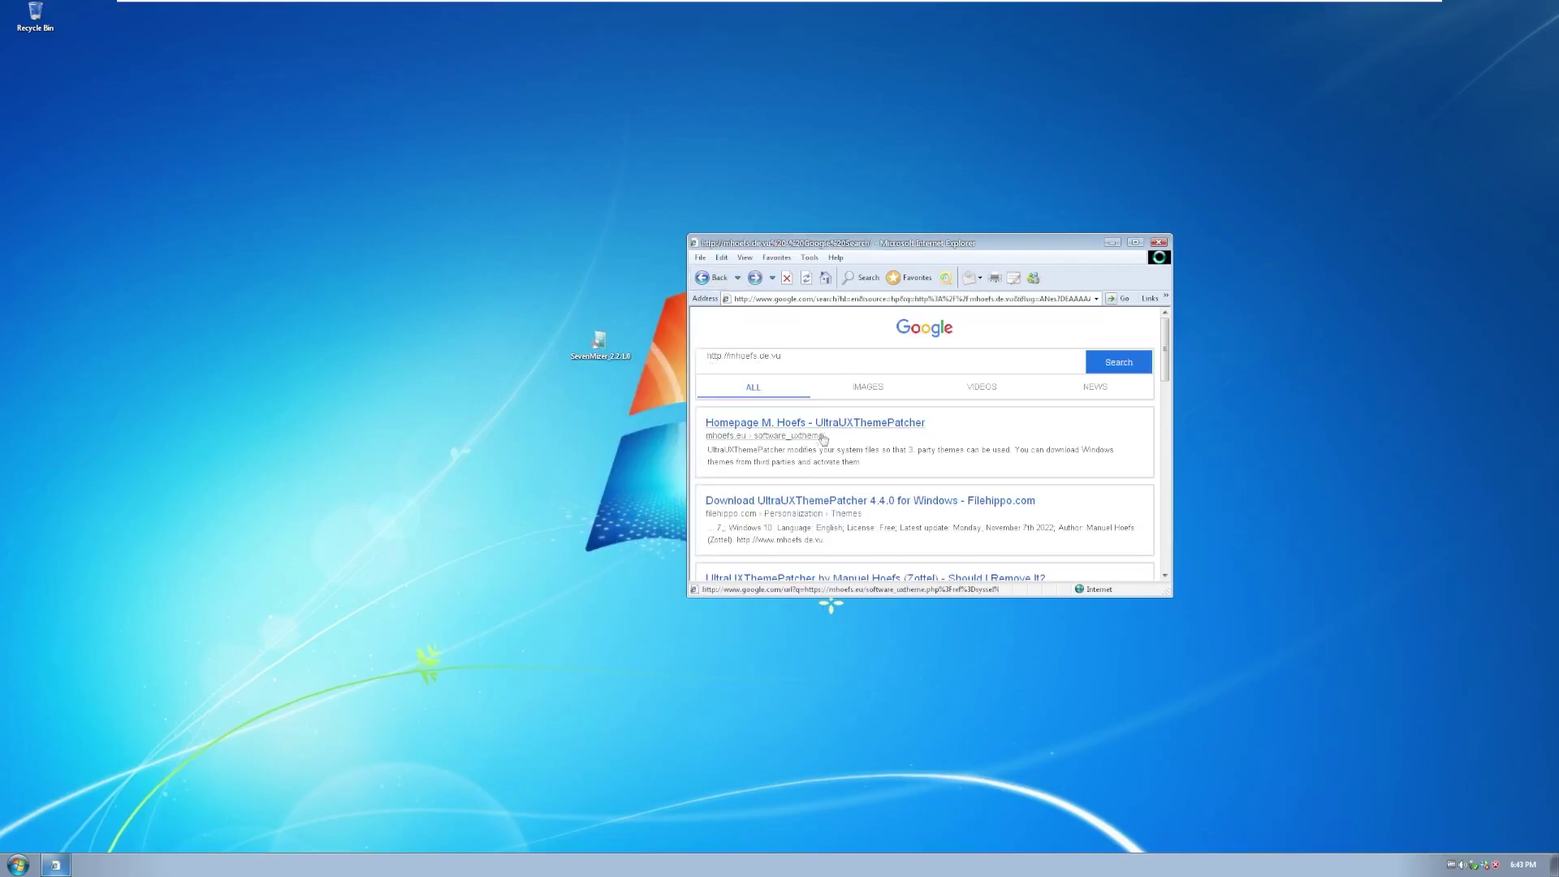
# Scroll down through the search results and back up slightly.
pyautogui.scroll(-1, 848, 443)
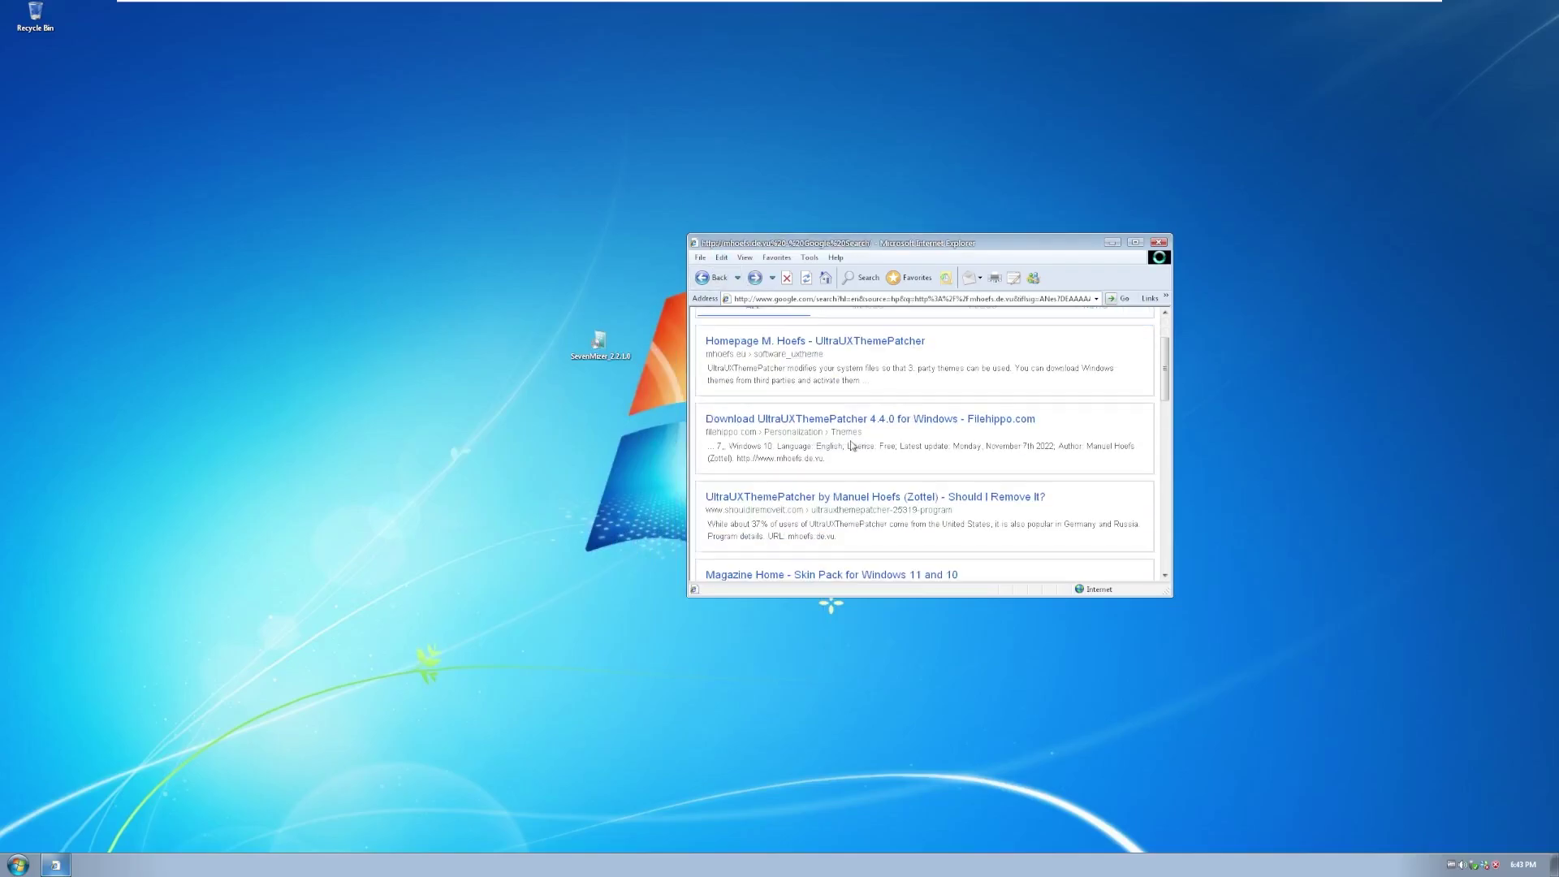
pyautogui.scroll(-1, 851, 445)
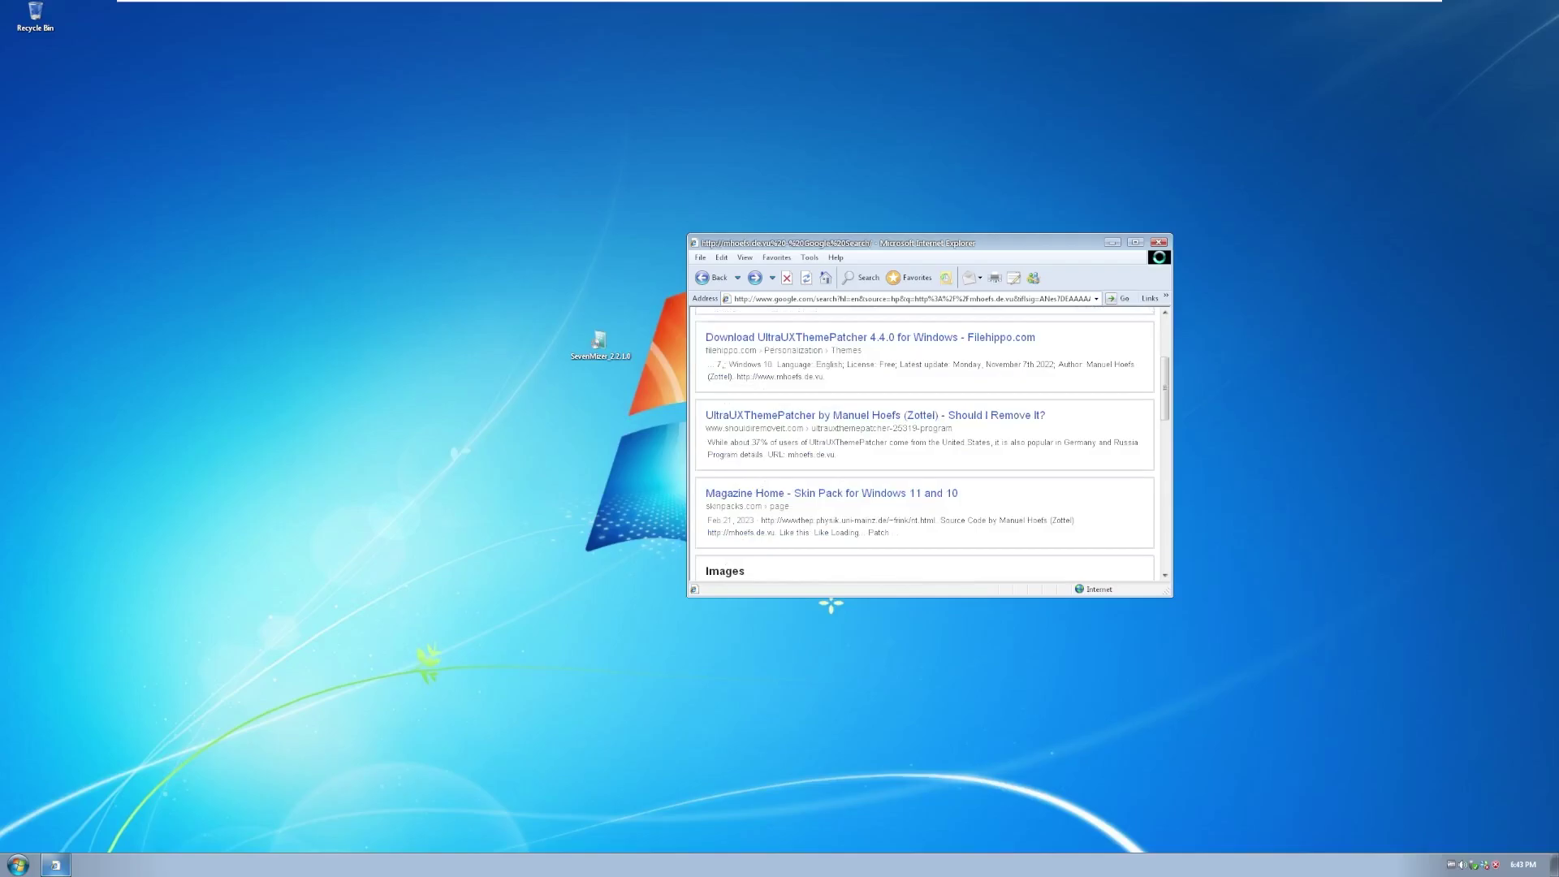
pyautogui.scroll(-1, 931, 445)
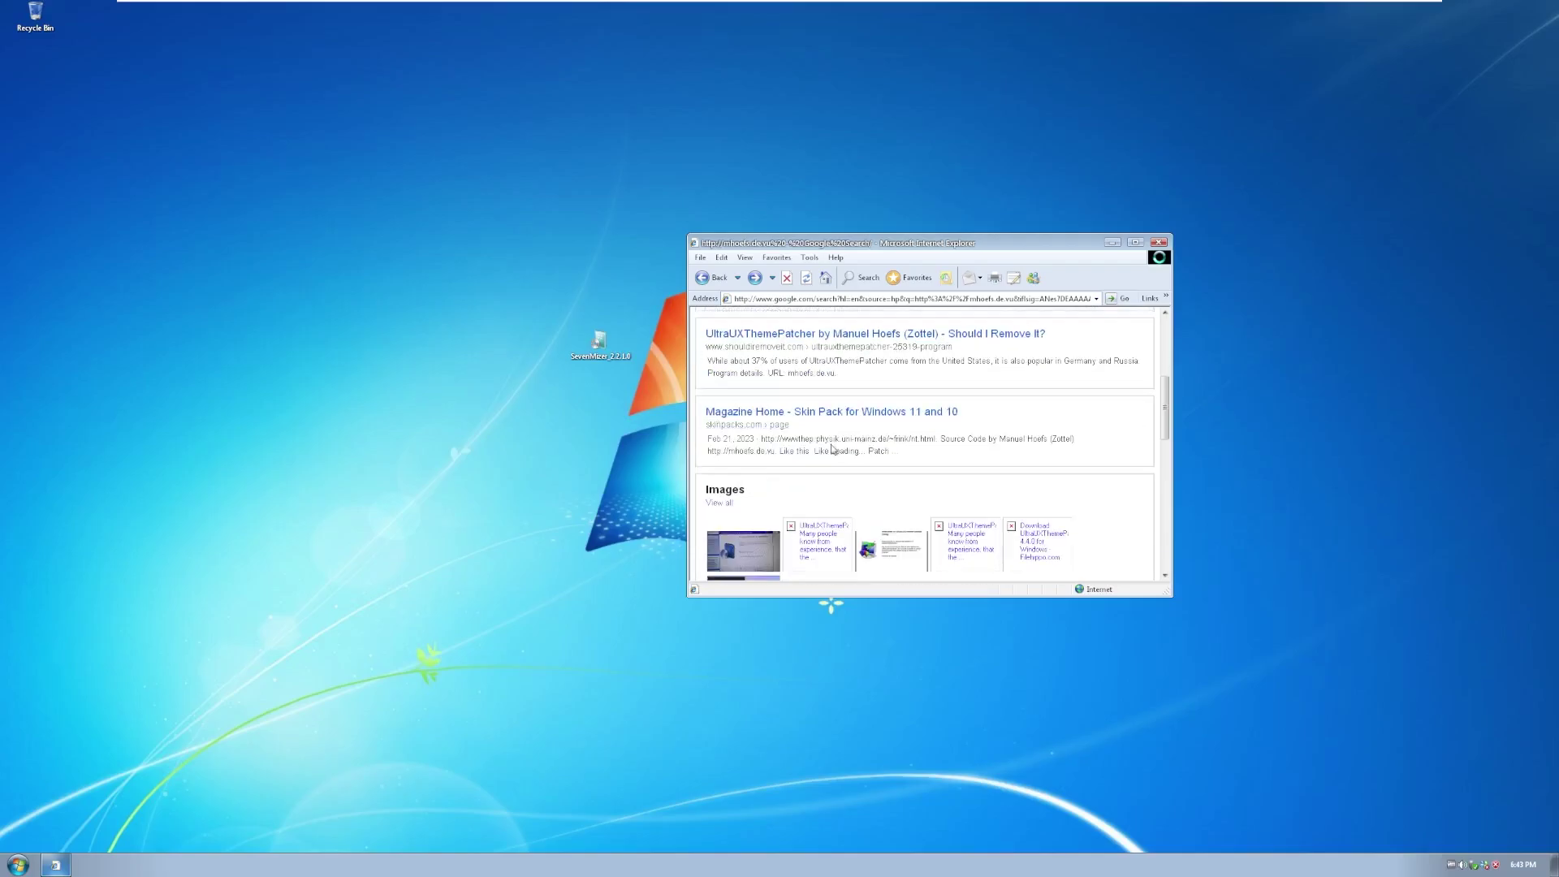
pyautogui.scroll(-3, 832, 448)
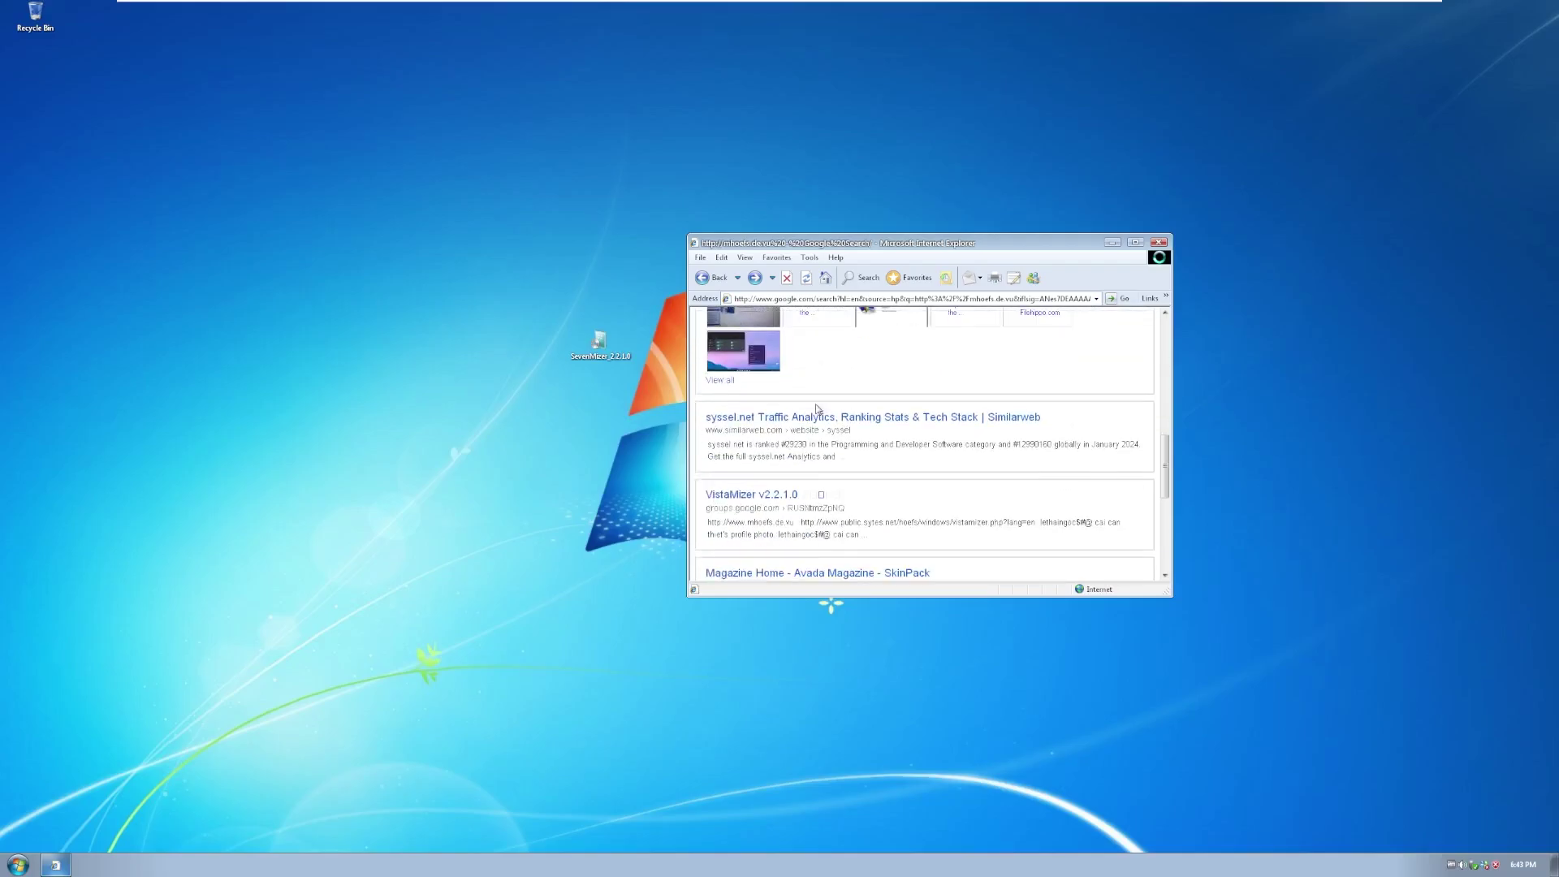
pyautogui.scroll(-3, 816, 409)
pyautogui.scroll(-2, 816, 373)
pyautogui.scroll(7, 926, 406)
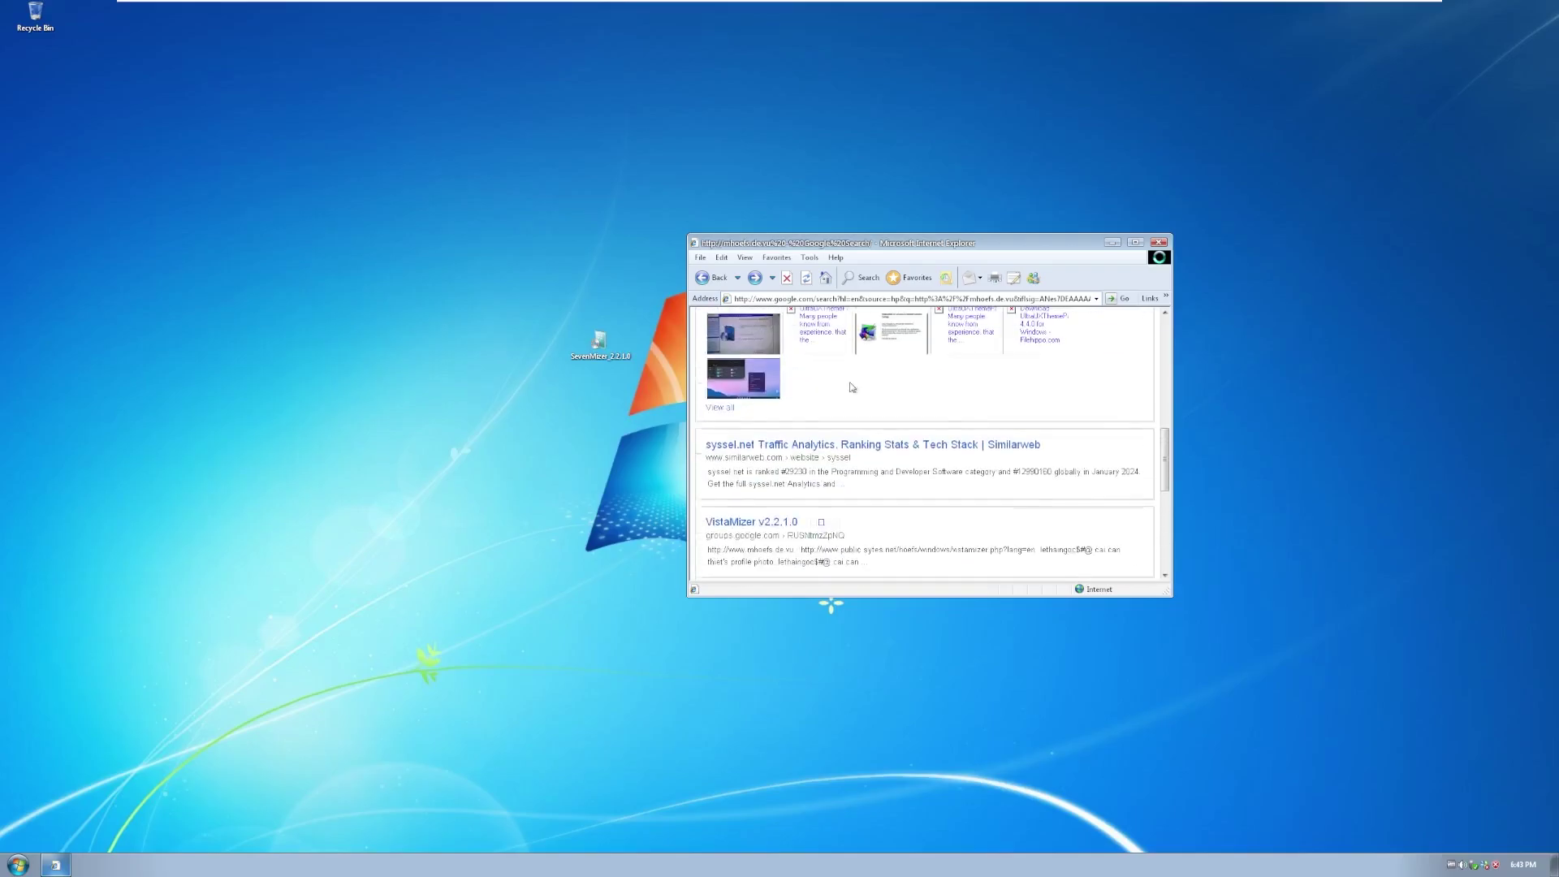
# Close Internet Explorer and deselect the SevenMizer file on the desktop.
pyautogui.click(1159, 244)
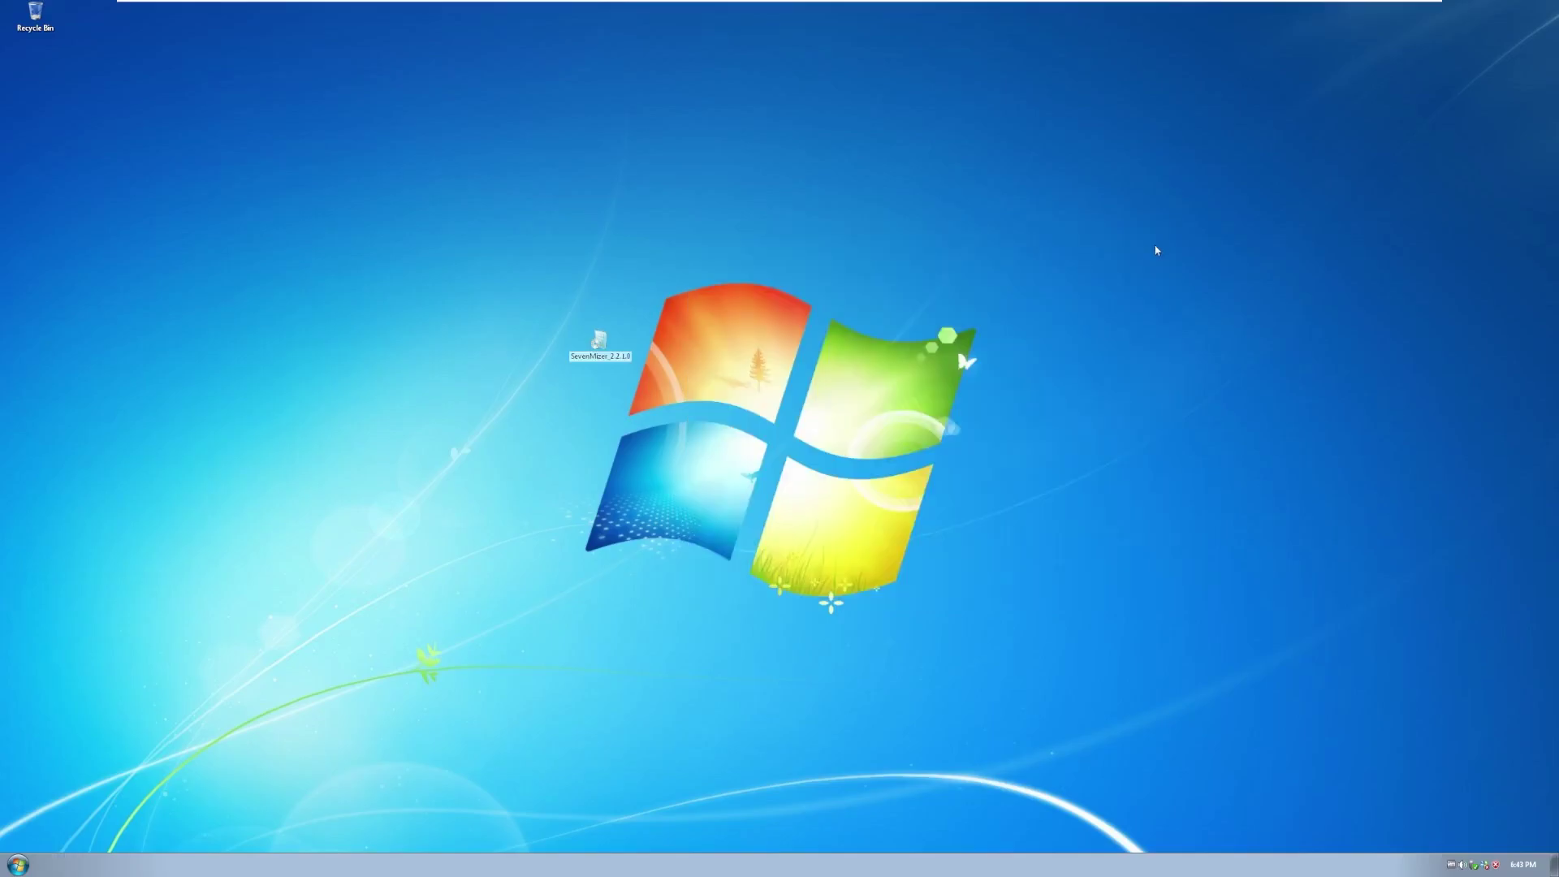
pyautogui.click(1214, 790)
pyautogui.click(18, 863)
pyautogui.click(581, 436)
# Start the MSN setup from the Start menu program list.
pyautogui.press('super')
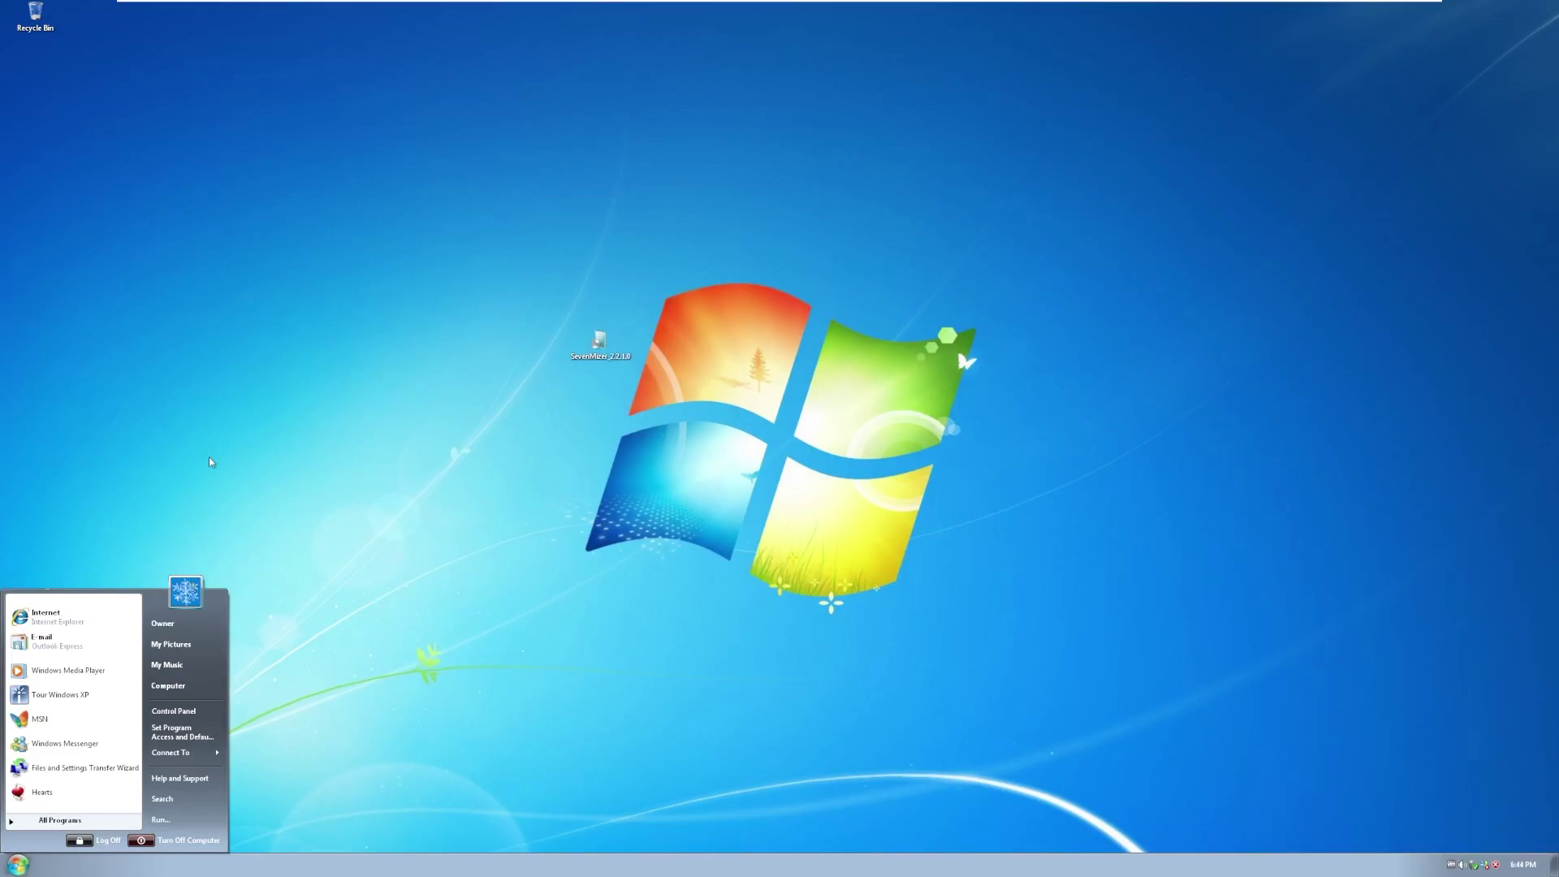
pyautogui.press('Up')
pyautogui.press('Up')
pyautogui.press('Up')
pyautogui.press('Up')
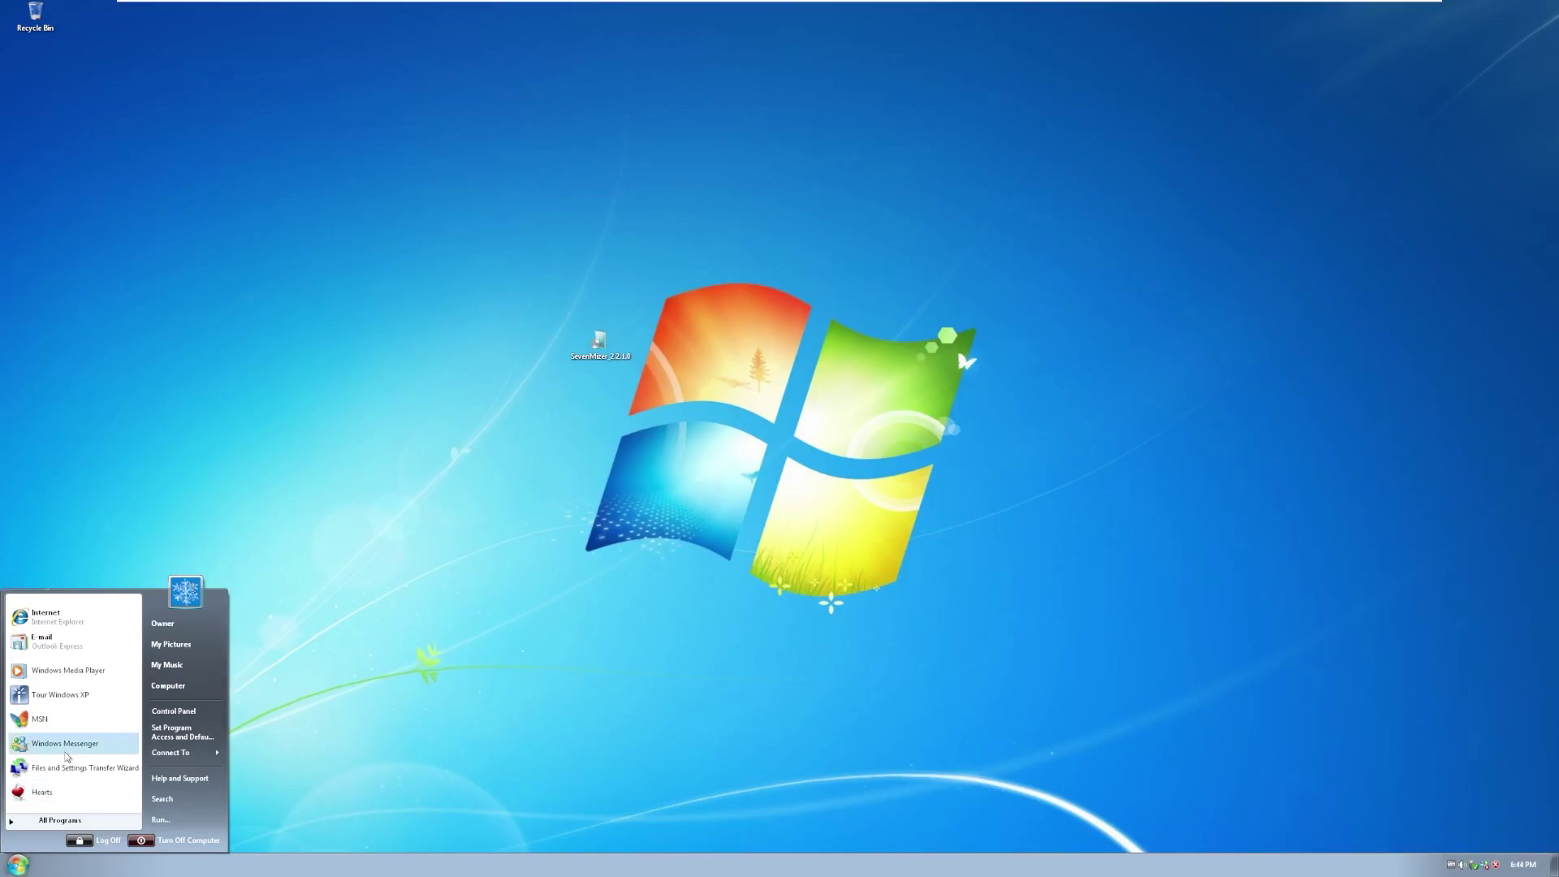
pyautogui.press('Return')
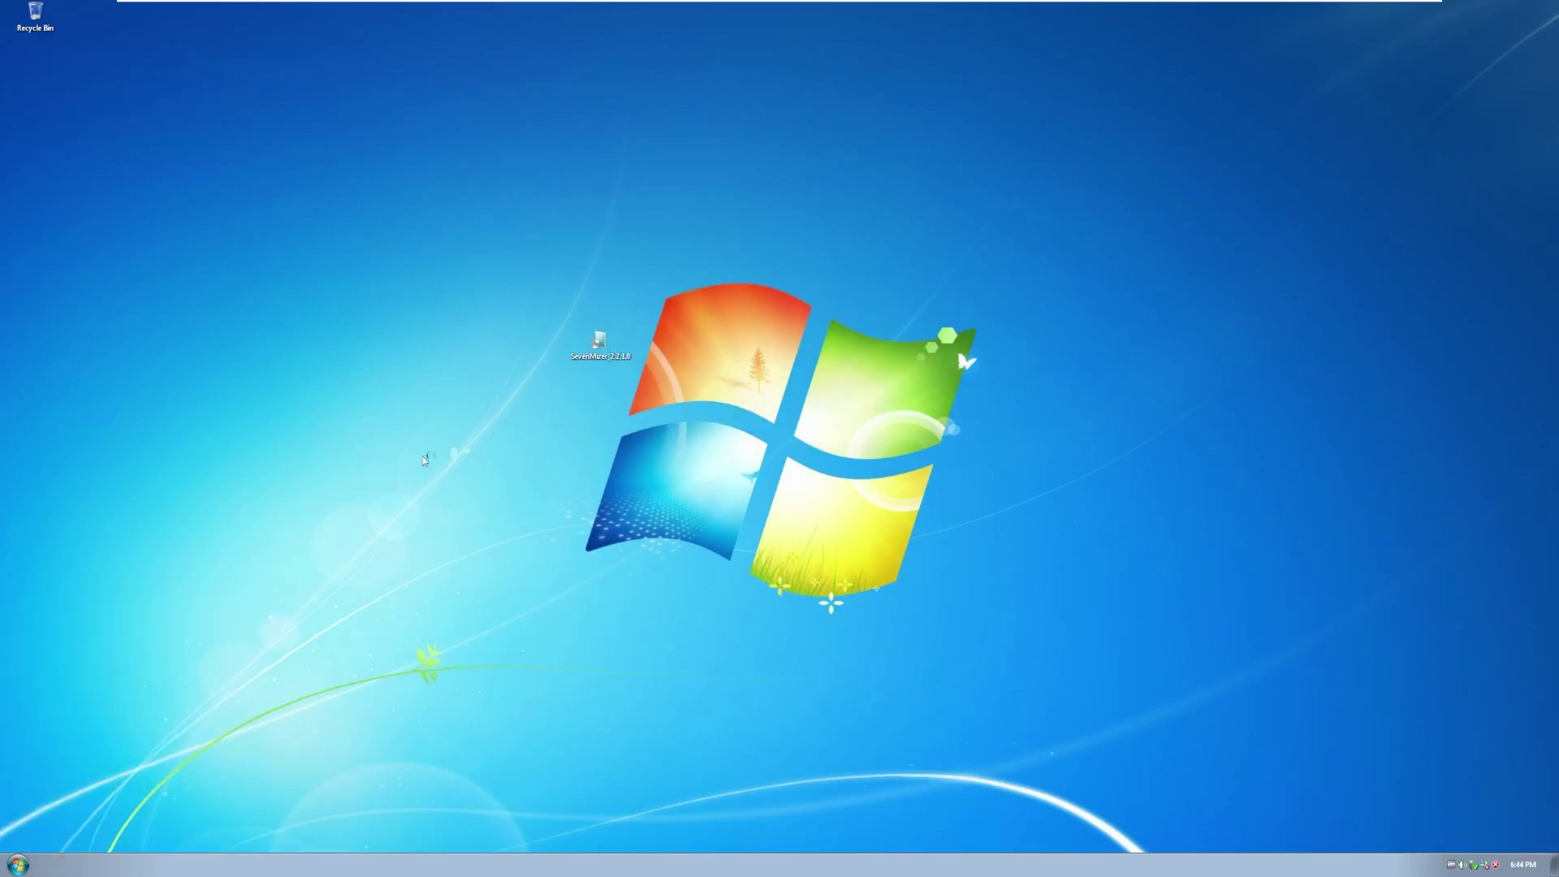